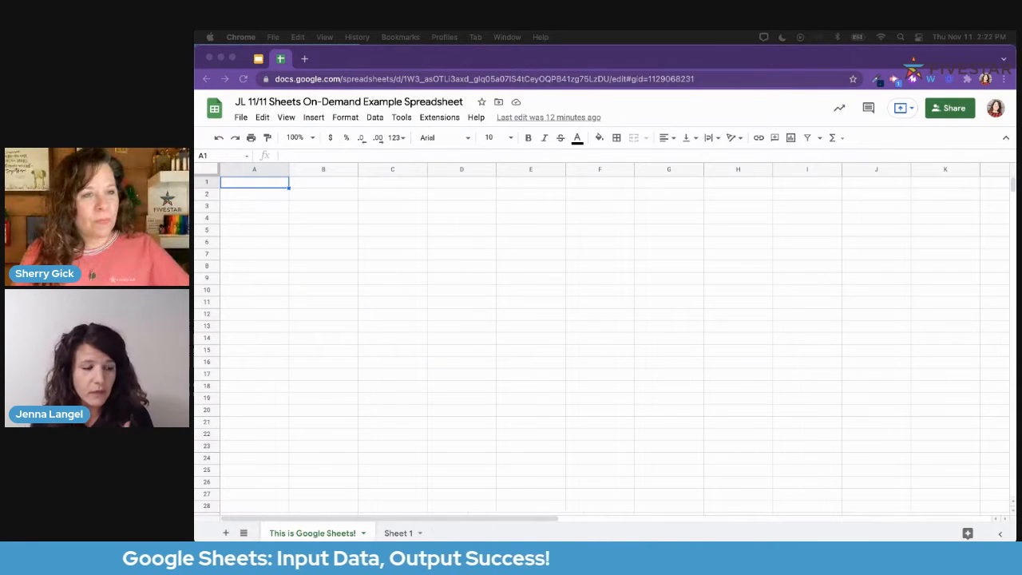
Highlight the range A1:C7, columns A, C and D, row 4, and cell B12 one after another in the blank sheet
{"action": "left_click", "coordinate": [253, 186]}
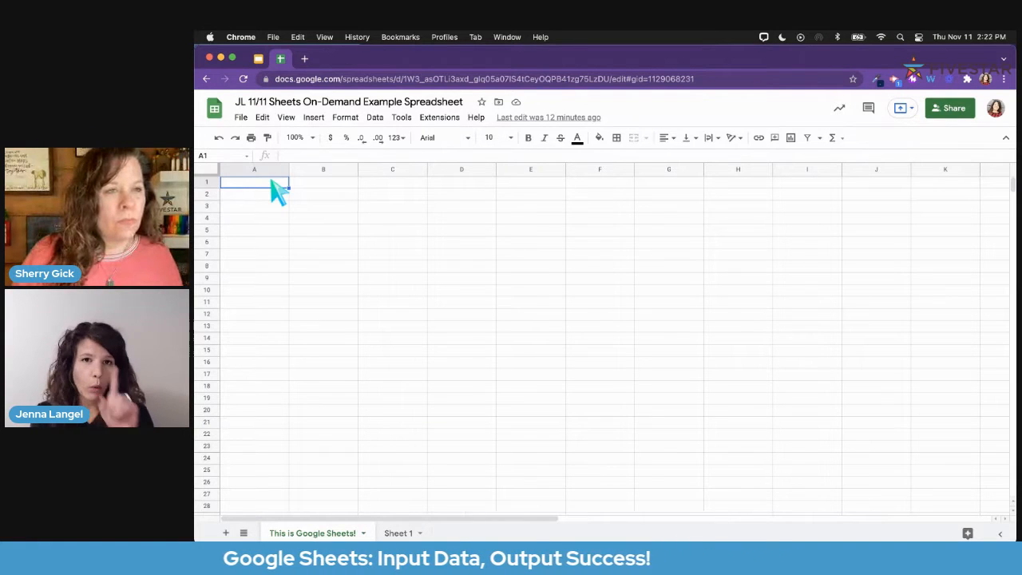
{"action": "left_click_drag", "start_coordinate": [280, 187], "coordinate": [376, 266]}
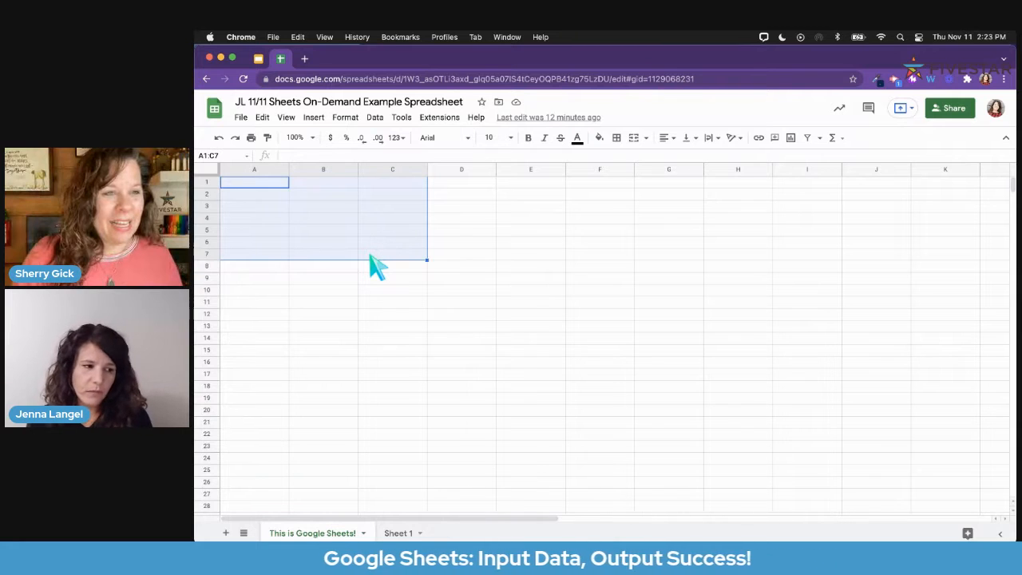
{"action": "left_click", "coordinate": [269, 168]}
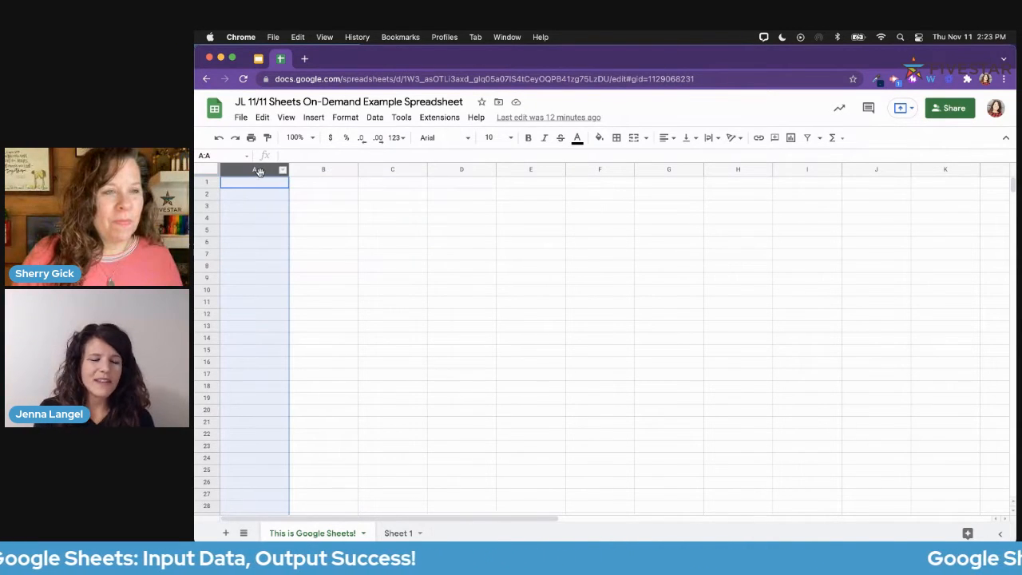
{"action": "left_click", "coordinate": [391, 169]}
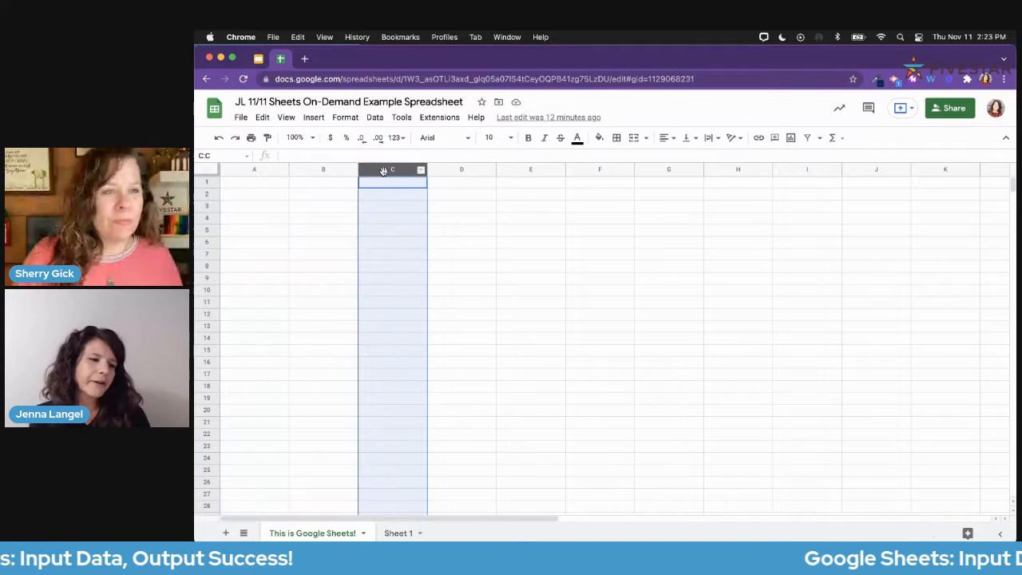
{"action": "left_click", "coordinate": [452, 168]}
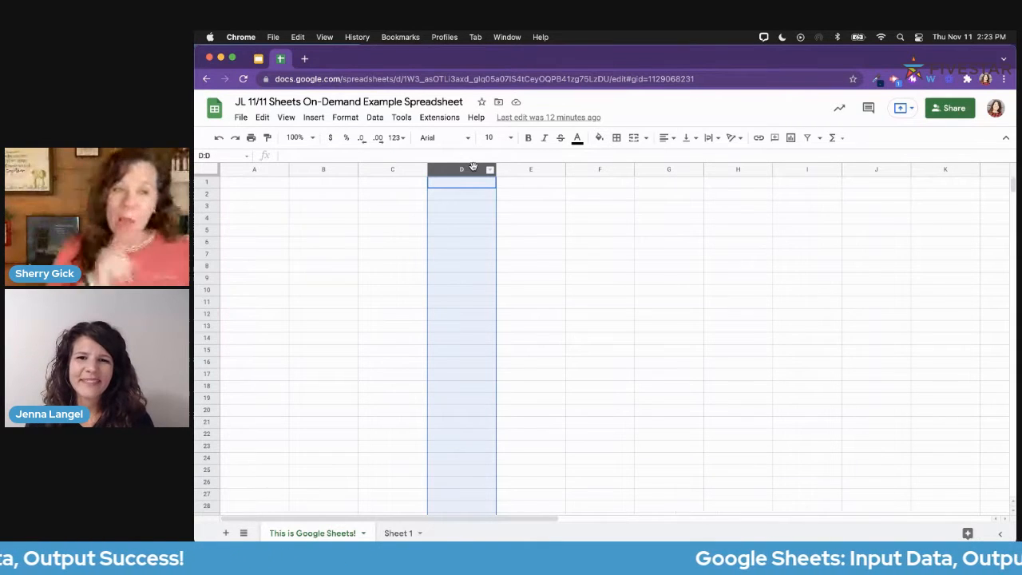
{"action": "left_click", "coordinate": [206, 217]}
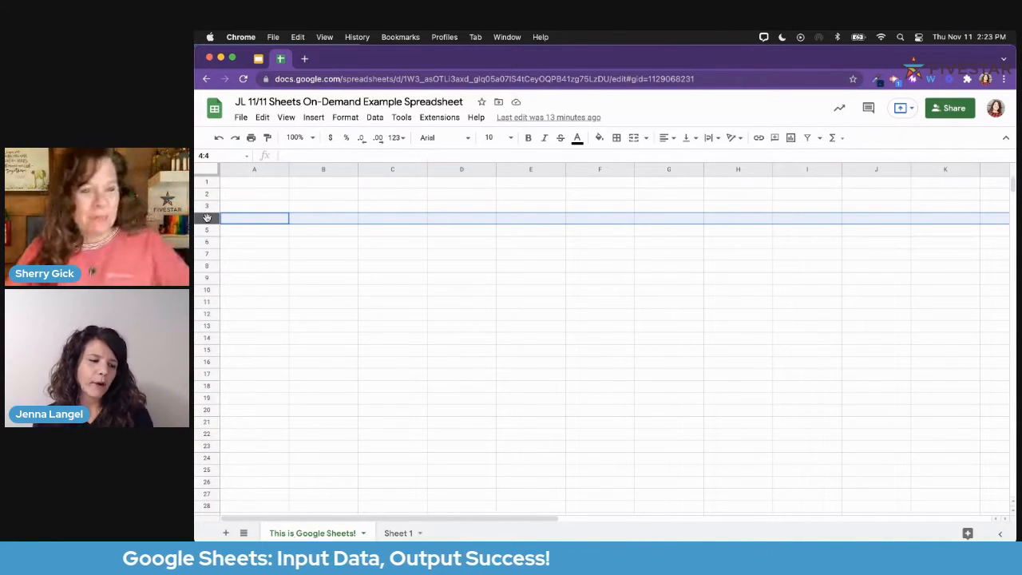
{"action": "left_click", "coordinate": [349, 315]}
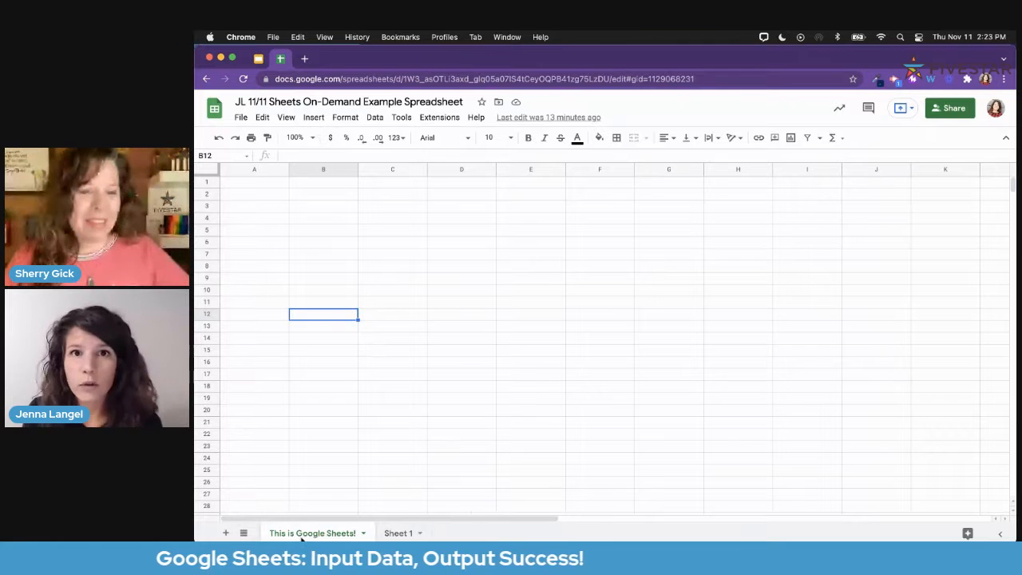
View the student data in Sheet 1 and return to the "This is Google Sheets!" sheet
{"action": "left_click", "coordinate": [400, 539]}
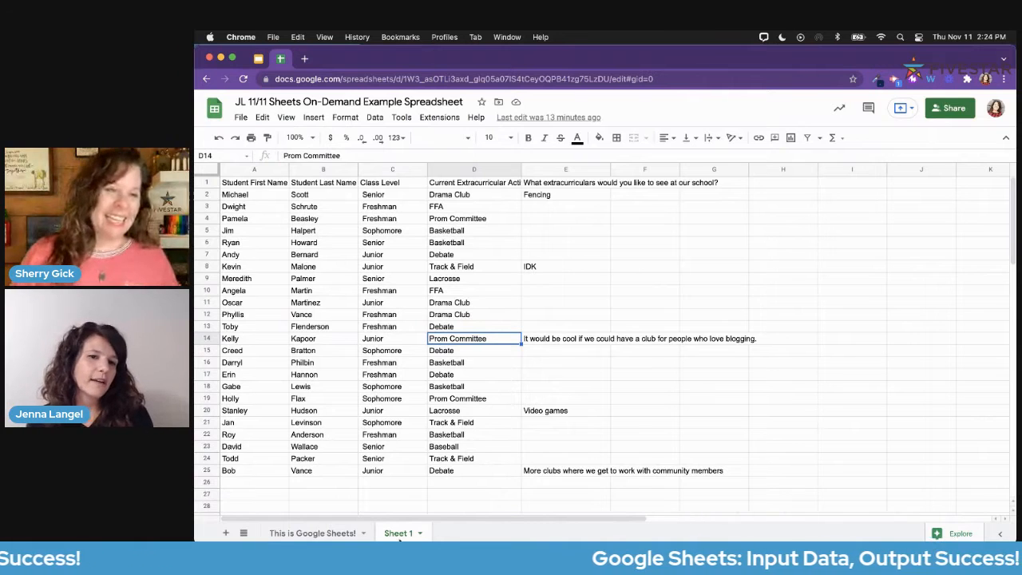
{"action": "left_click", "coordinate": [337, 534]}
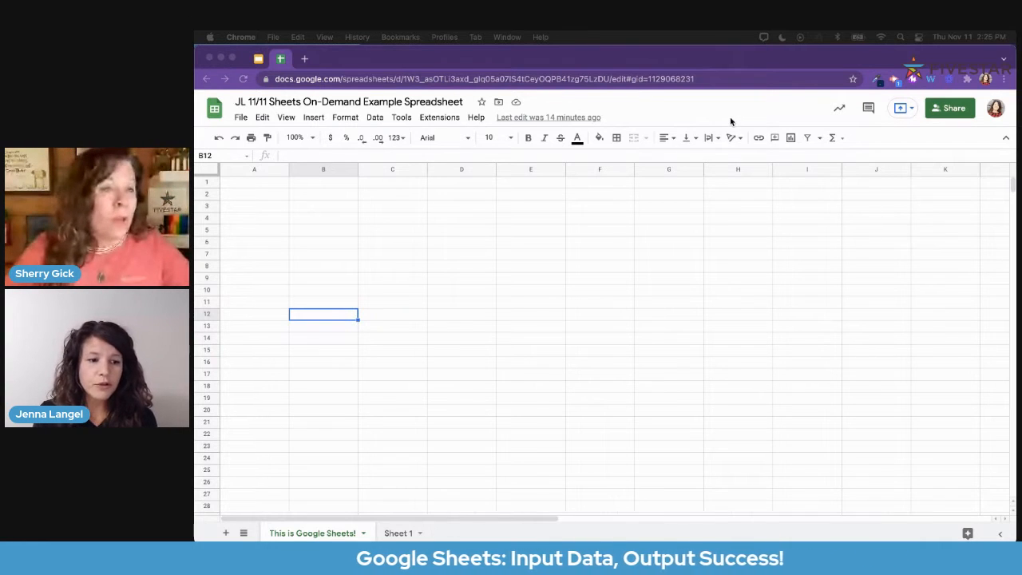
{"action": "left_click", "coordinate": [669, 63]}
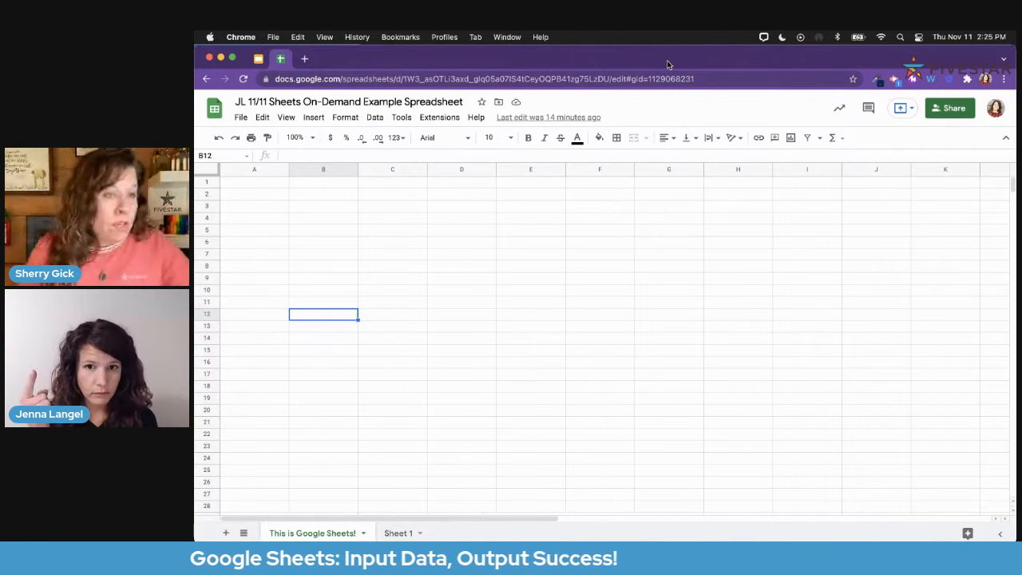
Create a blank spreadsheet in a new browser tab using the address sheets.new
{"action": "left_click", "coordinate": [305, 59]}
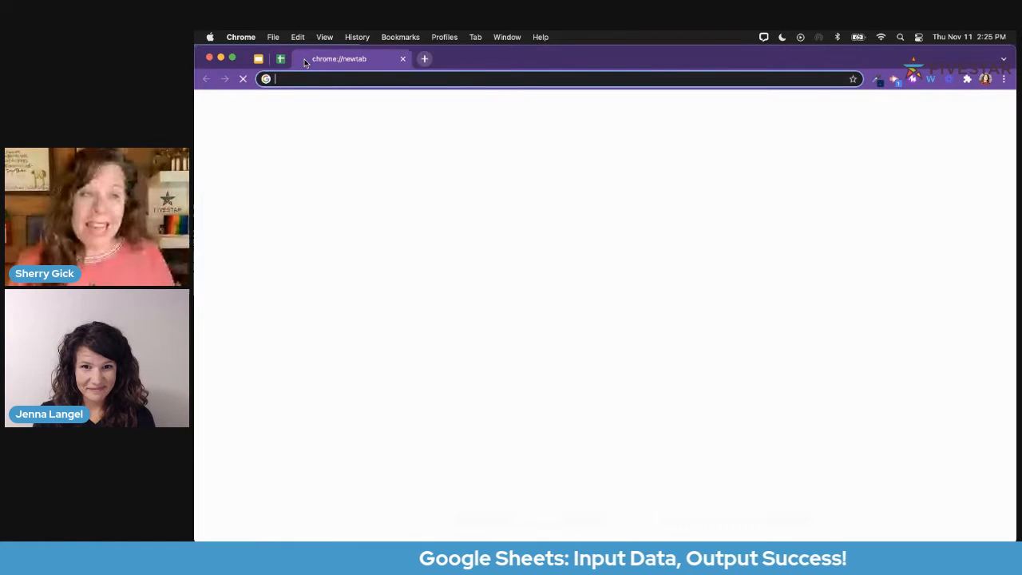
{"action": "left_click", "coordinate": [456, 77]}
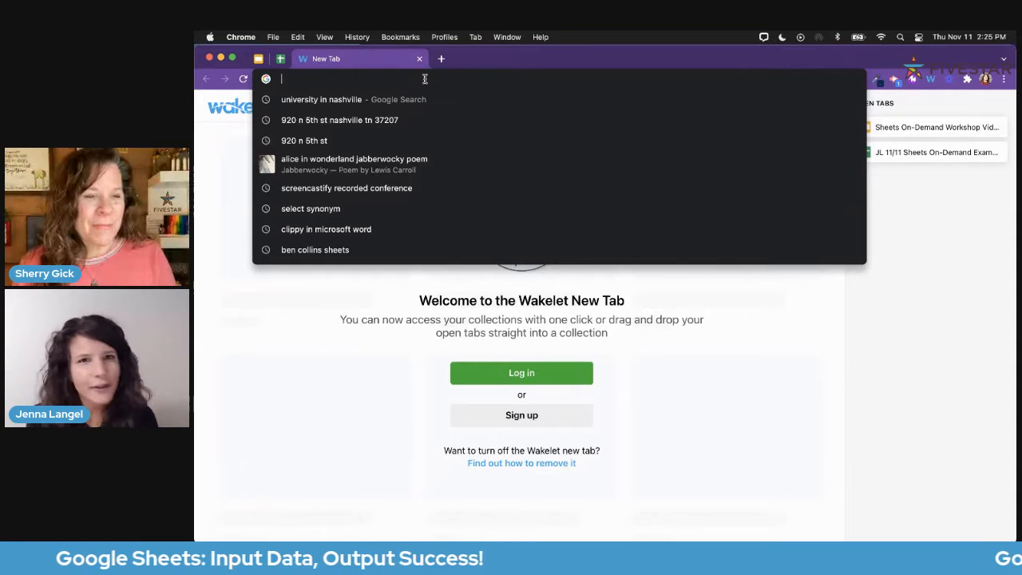
{"action": "type", "text": "sh"}
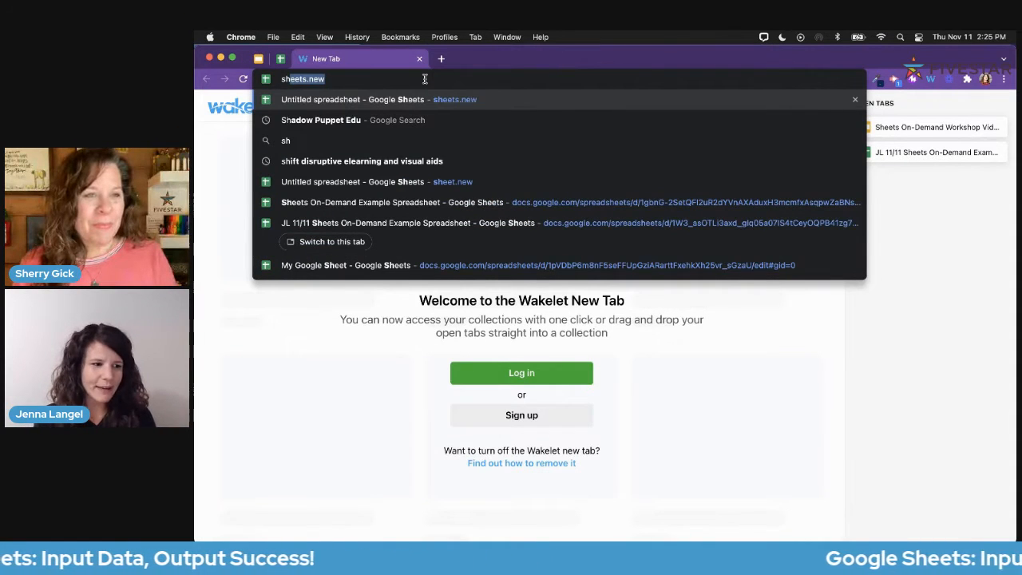
{"action": "type", "text": "eets.new"}
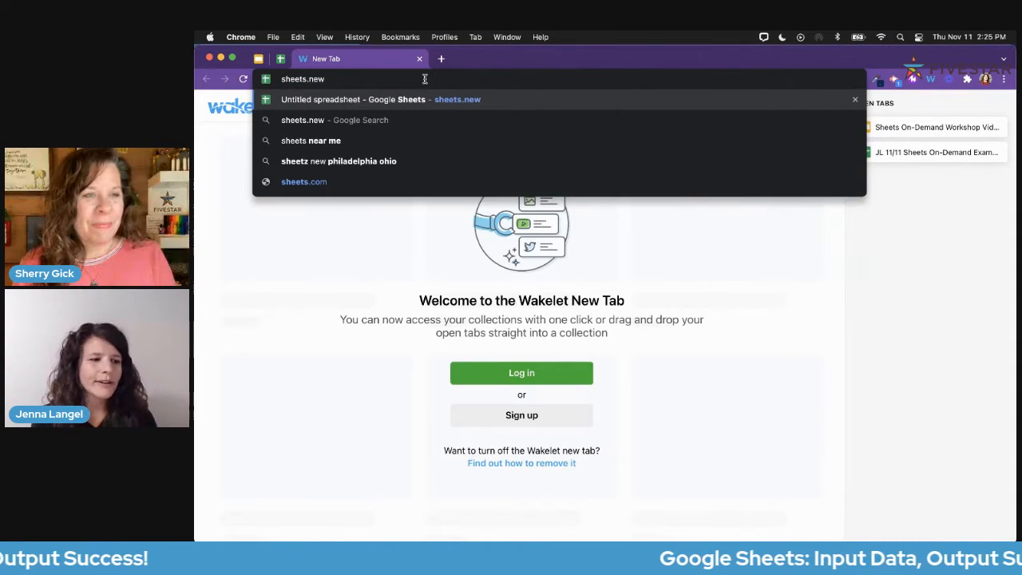
{"action": "key", "text": "Return"}
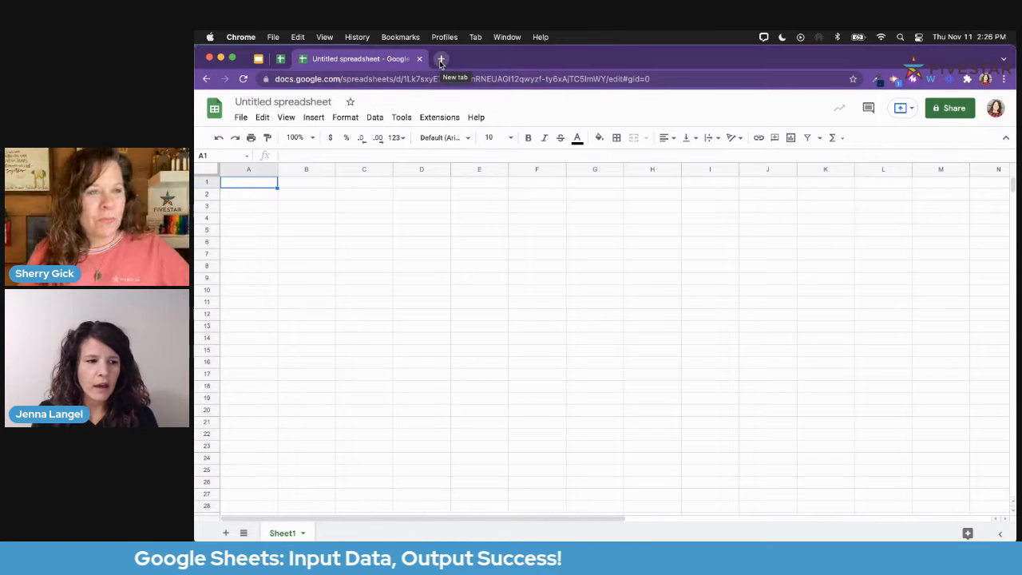
Open Google Drive in another browser tab using the address drive.google.com
{"action": "left_click", "coordinate": [440, 61]}
{"action": "type", "text": "r"}
{"action": "key", "text": "BackSpace"}
{"action": "key", "text": "BackSpace"}
{"action": "type", "text": "drive.google.com"}
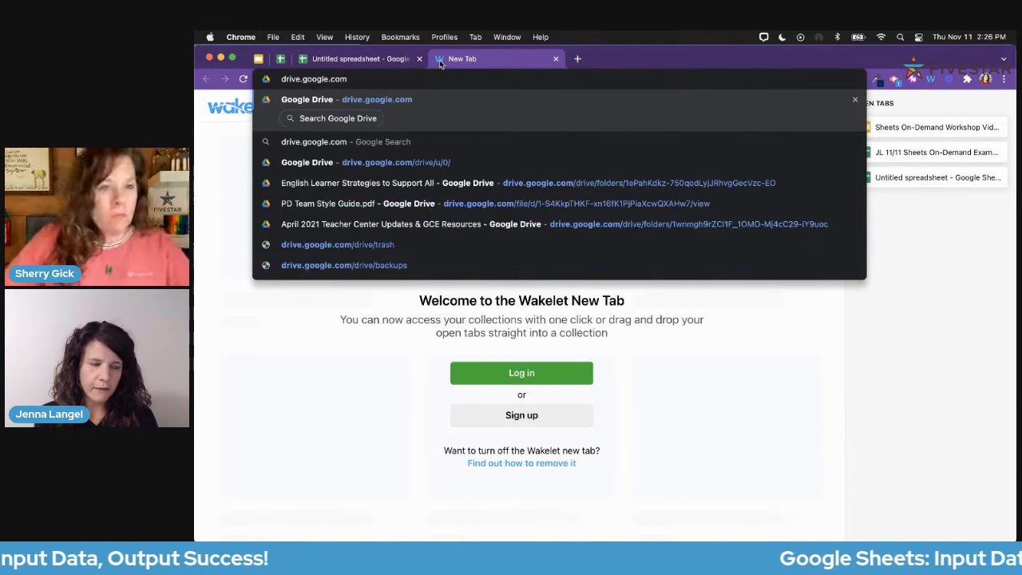
{"action": "key", "text": "Return"}
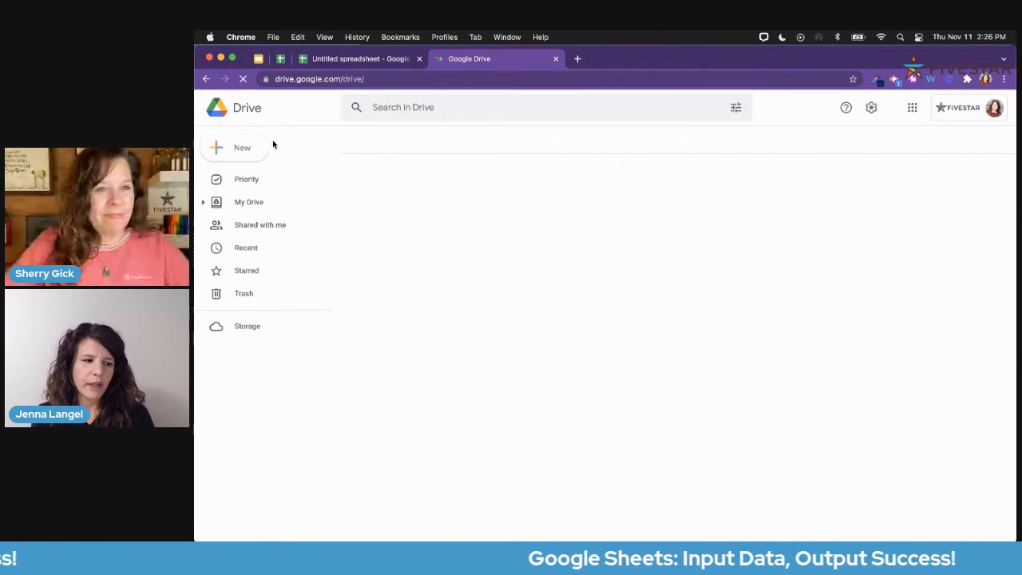
Look at Drive's options for creating a new Google Sheets file, and close both Drive and the untitled spreadsheet
{"action": "left_click", "coordinate": [250, 151]}
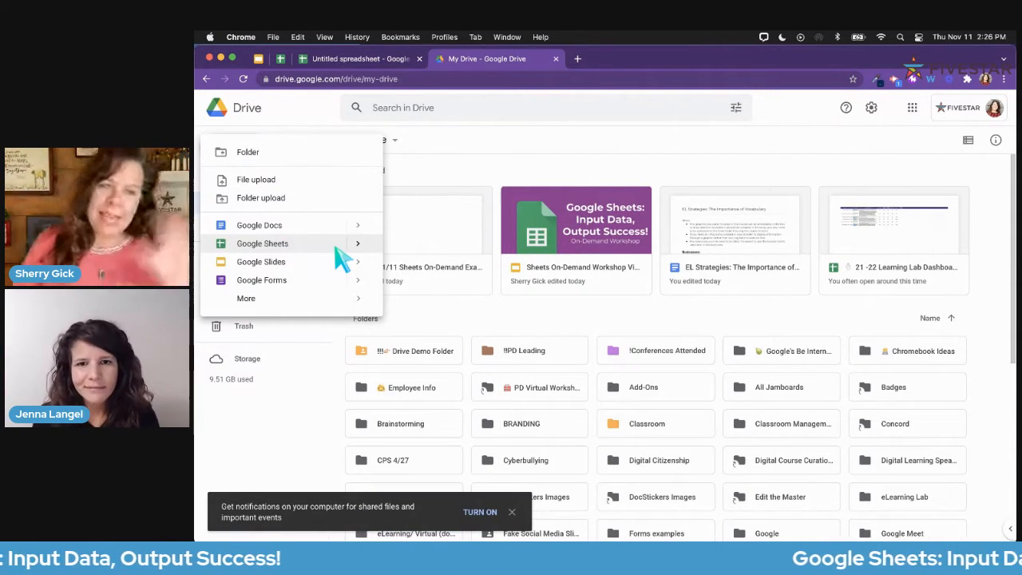
{"action": "left_click", "coordinate": [551, 158]}
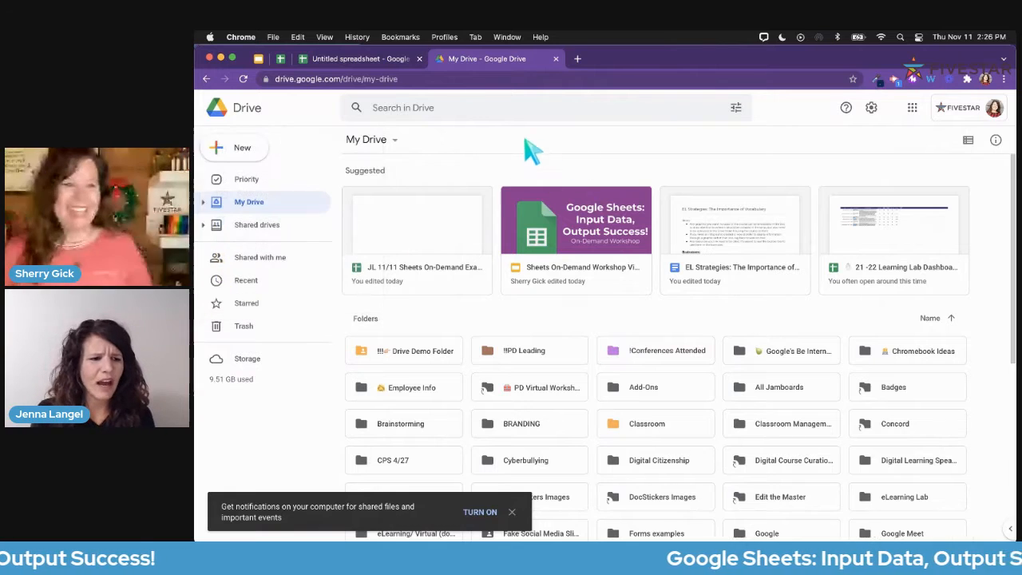
{"action": "left_click", "coordinate": [555, 60]}
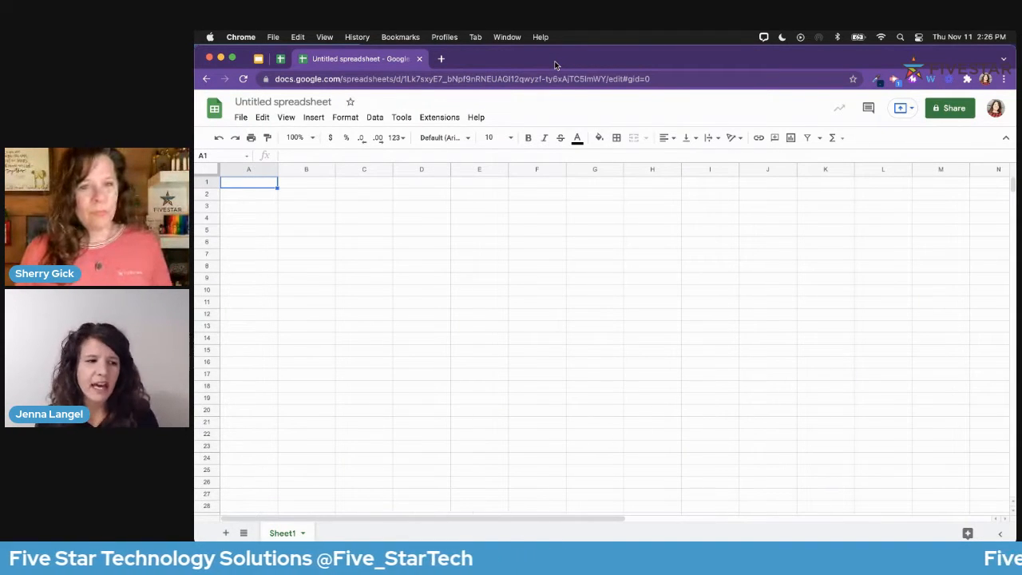
{"action": "left_click", "coordinate": [420, 61]}
Open the sample spreadsheet's copy page from the presentation's bit.ly/FSSampleSheet slide, and close that page without making a copy
{"action": "left_click", "coordinate": [256, 61]}
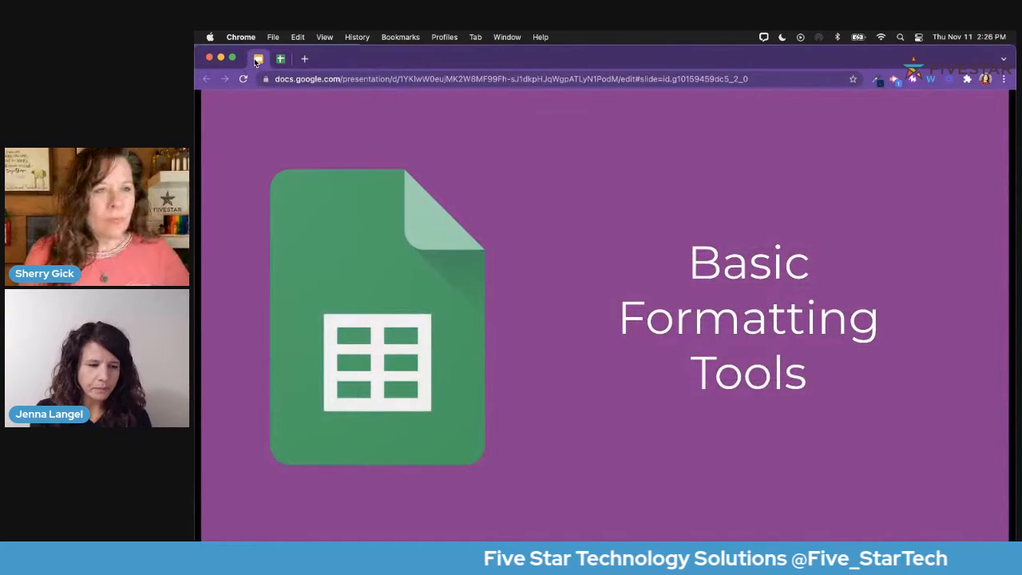
{"action": "key", "text": "Right"}
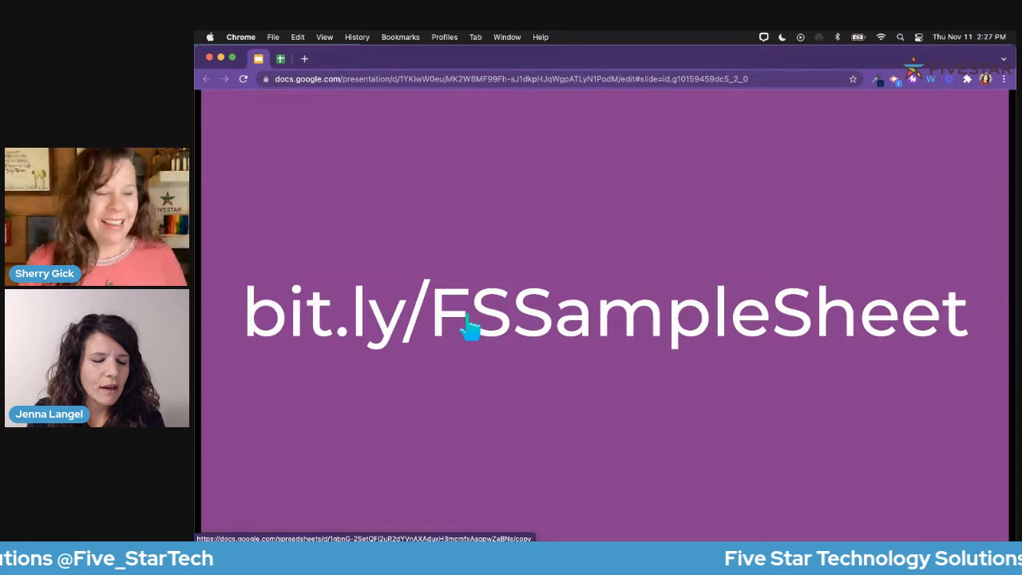
{"action": "left_click", "coordinate": [469, 319]}
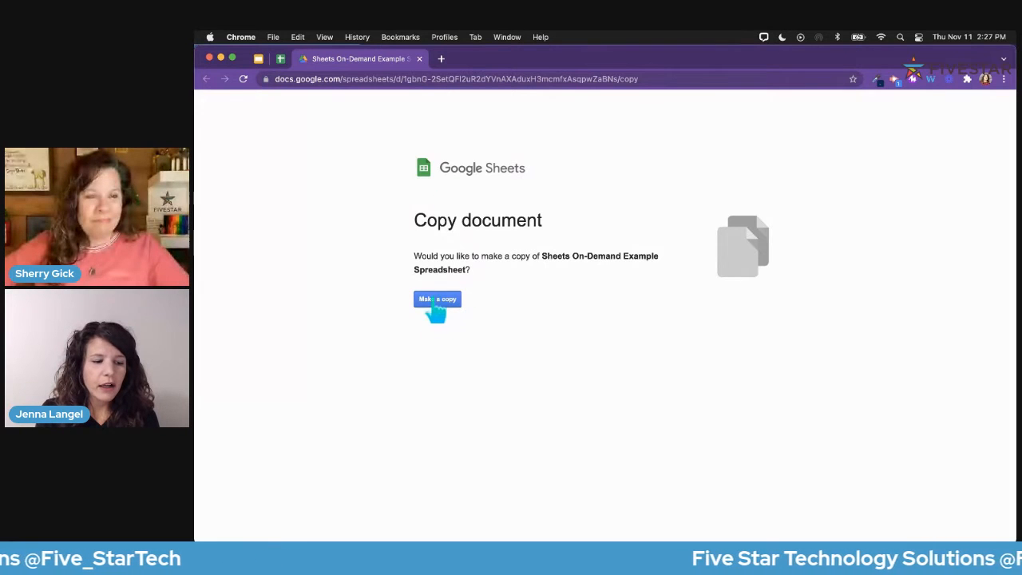
{"action": "left_click", "coordinate": [420, 59]}
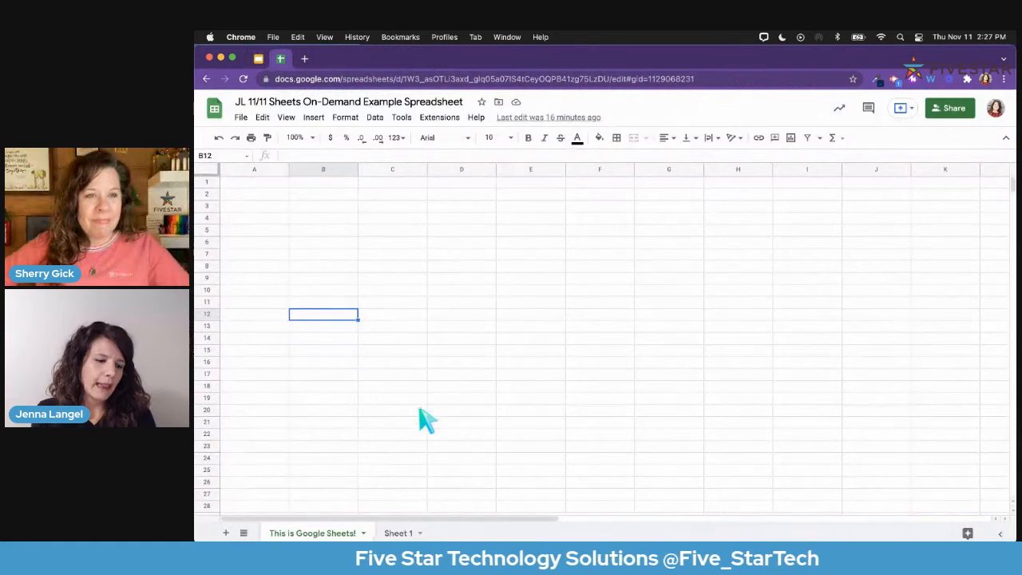
Examine the survey data in Sheet 1, highlighting header cell D1, the range A1:A11 and cell A8
{"action": "left_click", "coordinate": [393, 533]}
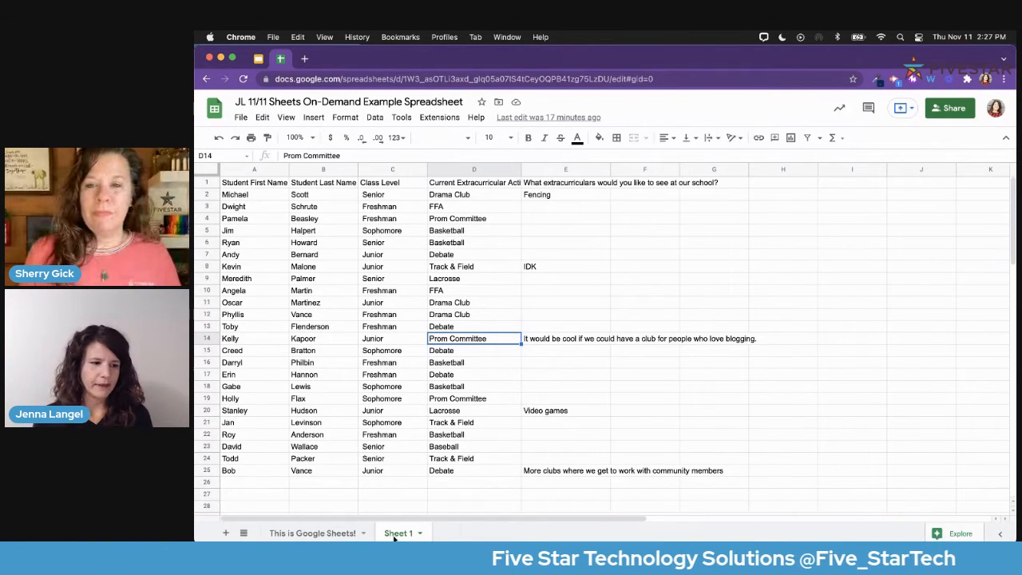
{"action": "left_click", "coordinate": [479, 183]}
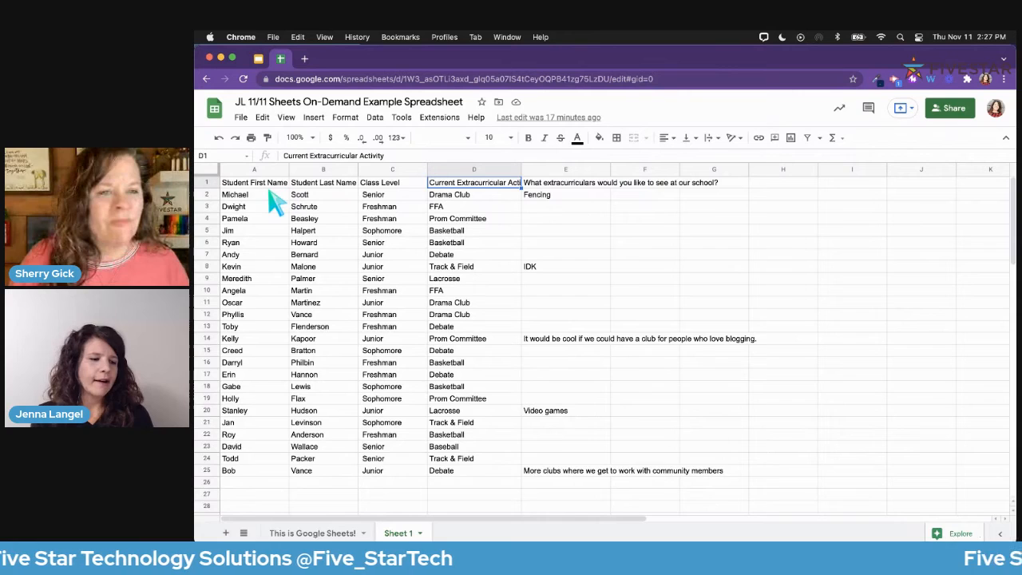
{"action": "left_click_drag", "start_coordinate": [239, 189], "coordinate": [240, 302]}
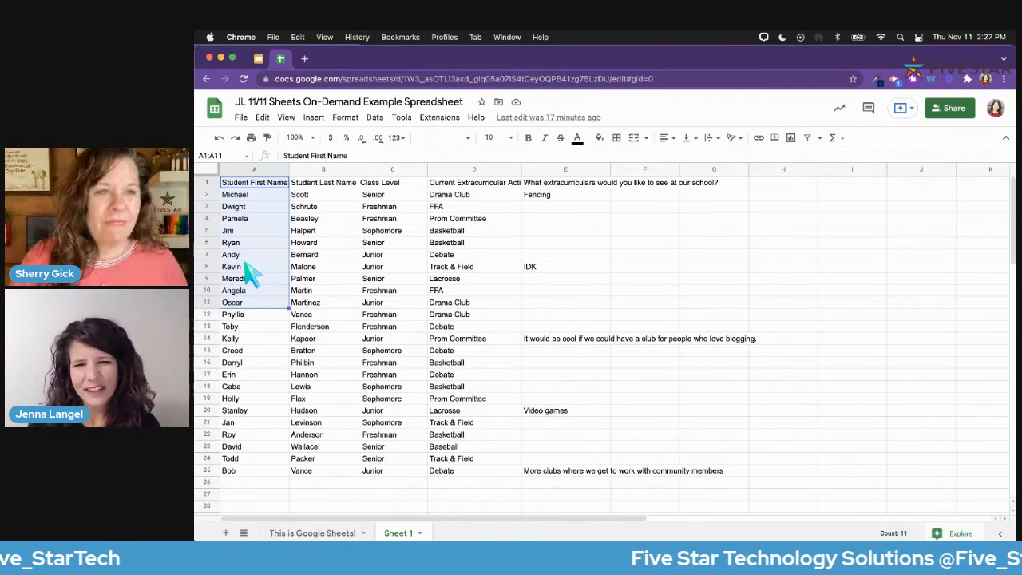
{"action": "left_click", "coordinate": [246, 266]}
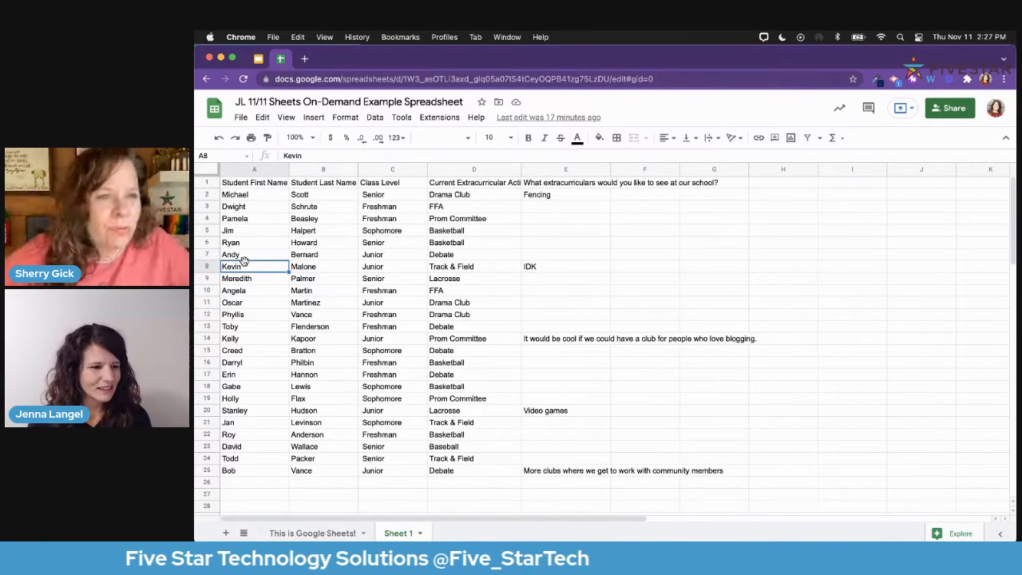
Format the header row 1 in bold with a light blue fill
{"action": "left_click", "coordinate": [207, 183]}
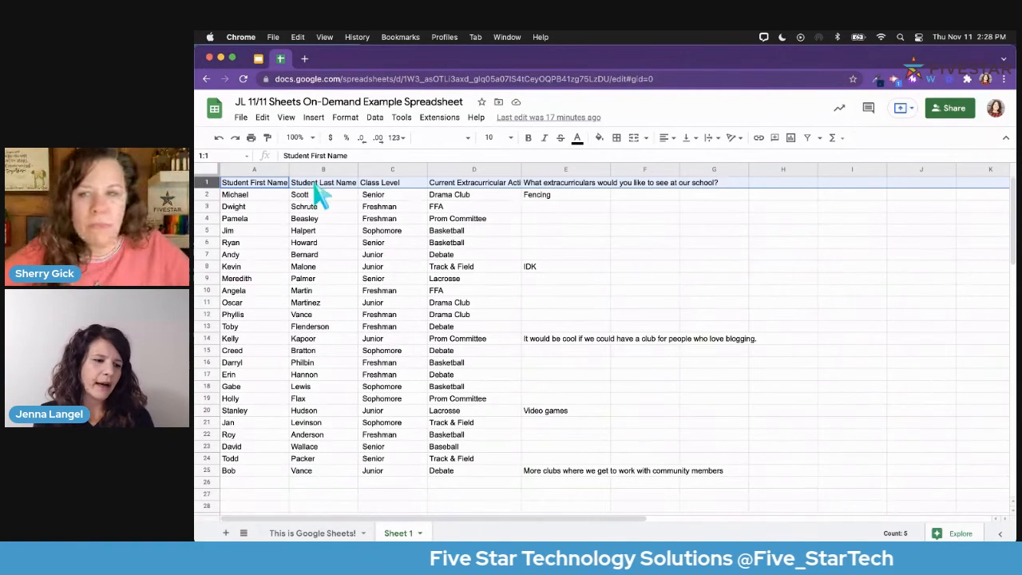
{"action": "left_click", "coordinate": [530, 141]}
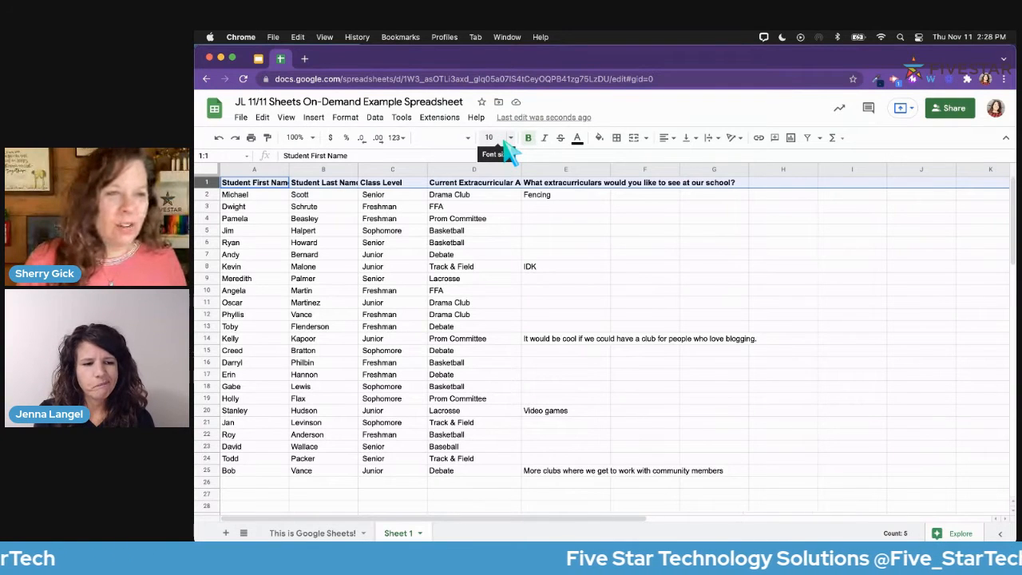
{"action": "left_click", "coordinate": [600, 139]}
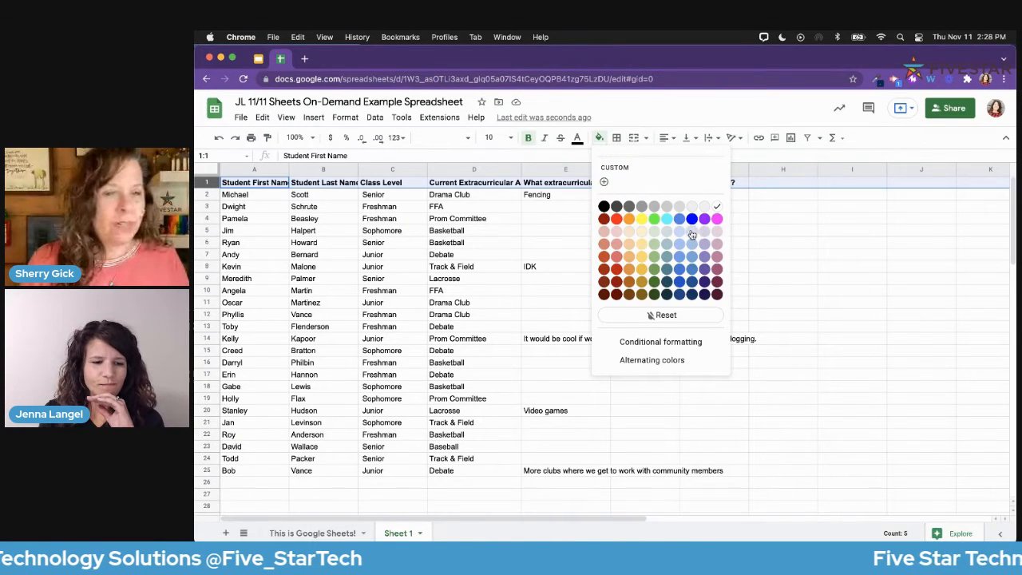
{"action": "left_click", "coordinate": [691, 234]}
{"action": "left_click", "coordinate": [625, 229]}
Wrap the text of the "Current Extracurricular Activity" header in cell D1
{"action": "left_click", "coordinate": [571, 185]}
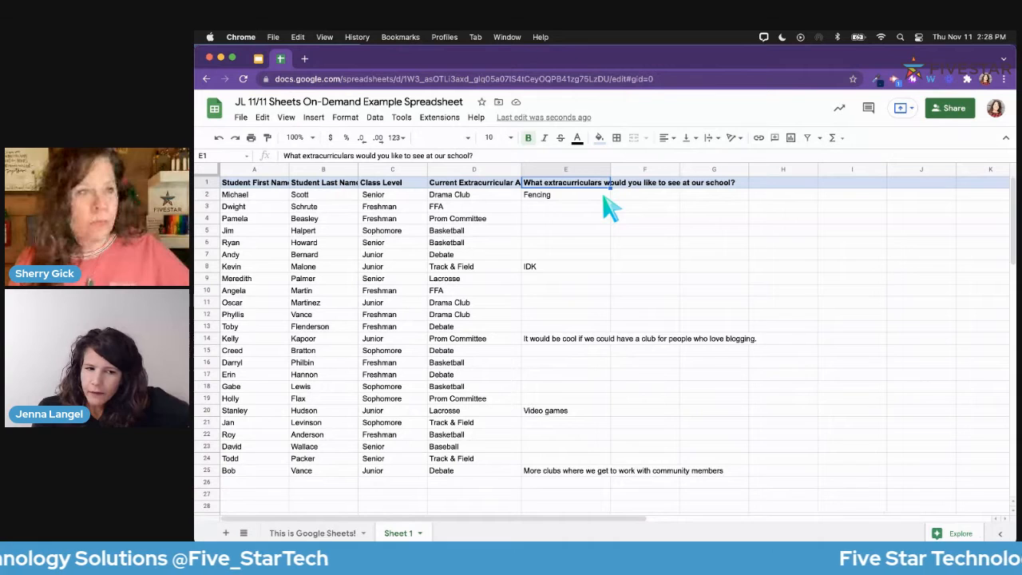
{"action": "left_click", "coordinate": [490, 187]}
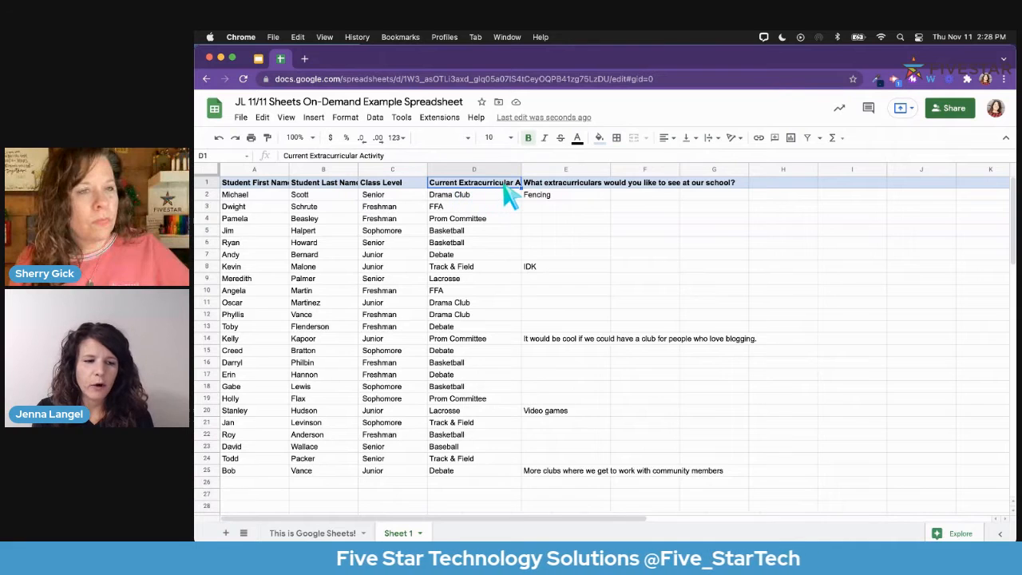
{"action": "left_click", "coordinate": [713, 139]}
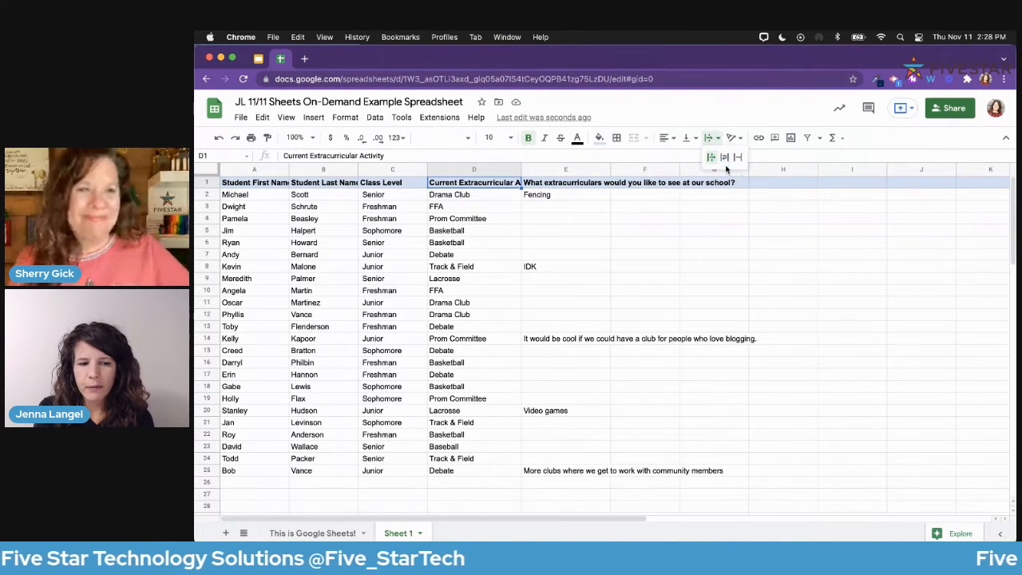
{"action": "left_click", "coordinate": [724, 158]}
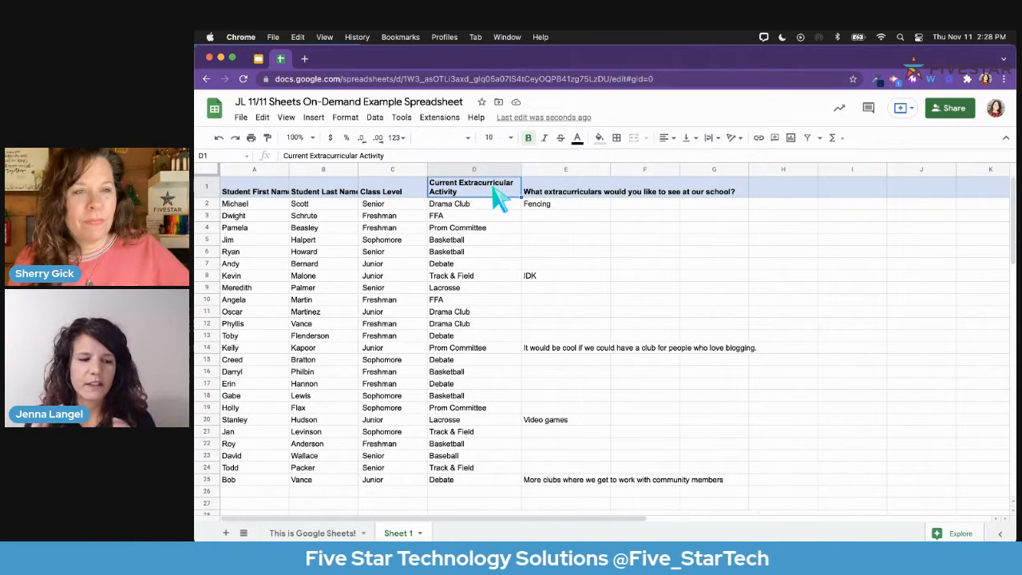
Wrap the text of the extracurriculars question header in cell E1 and widen column E
{"action": "left_click", "coordinate": [545, 190]}
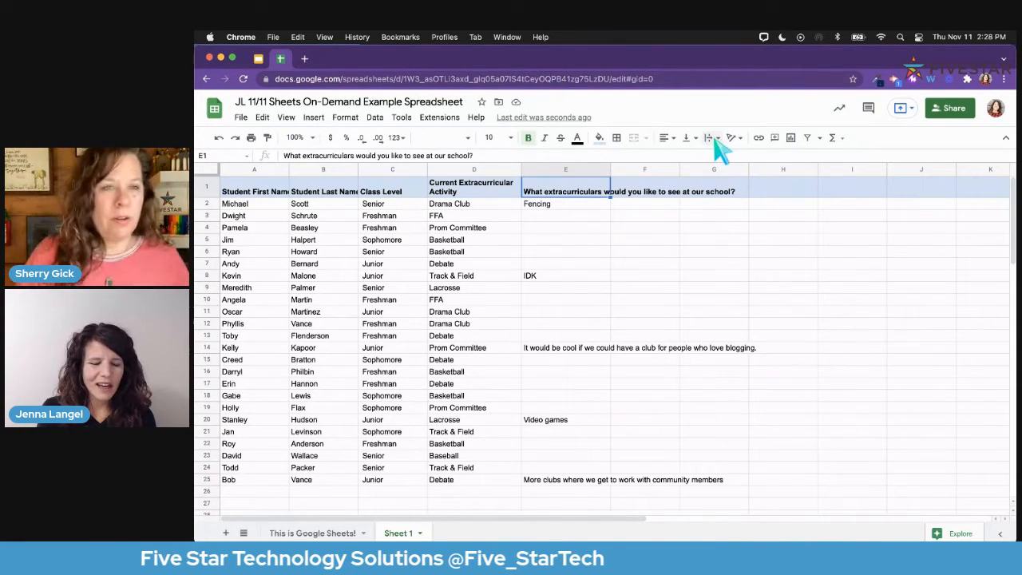
{"action": "left_click", "coordinate": [723, 156]}
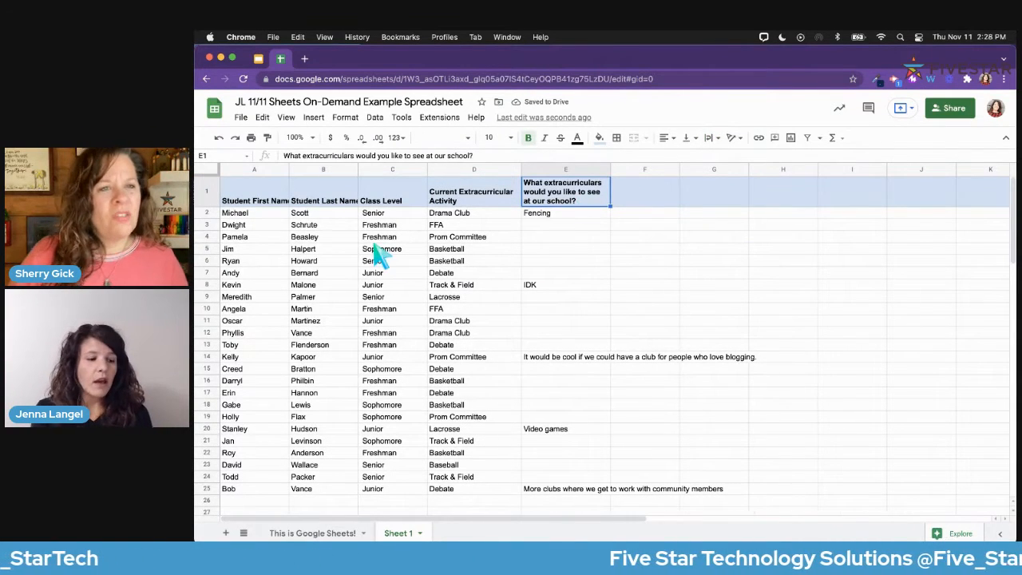
{"action": "left_click", "coordinate": [319, 189]}
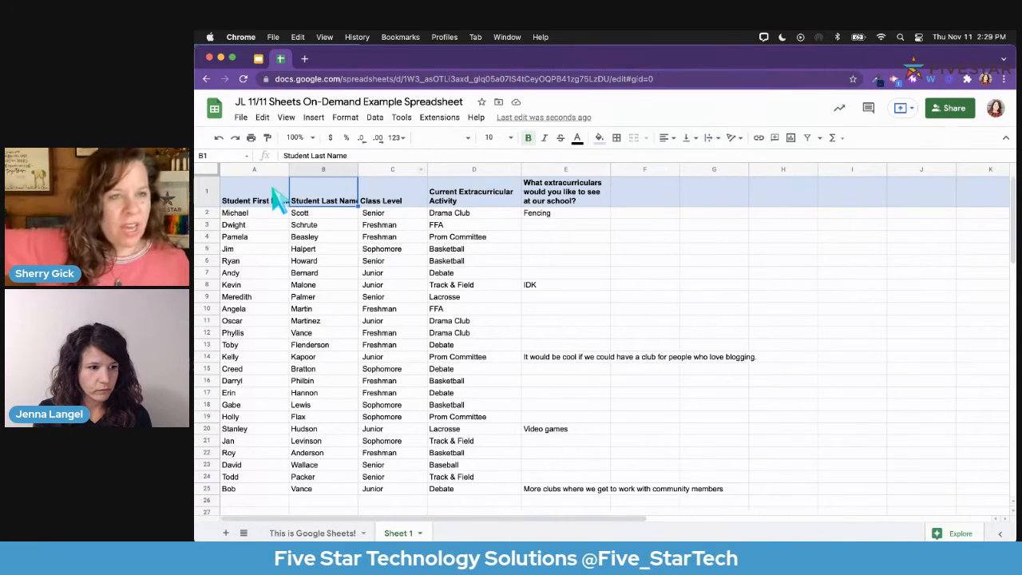
{"action": "left_click_drag", "start_coordinate": [610, 169], "coordinate": [677, 170]}
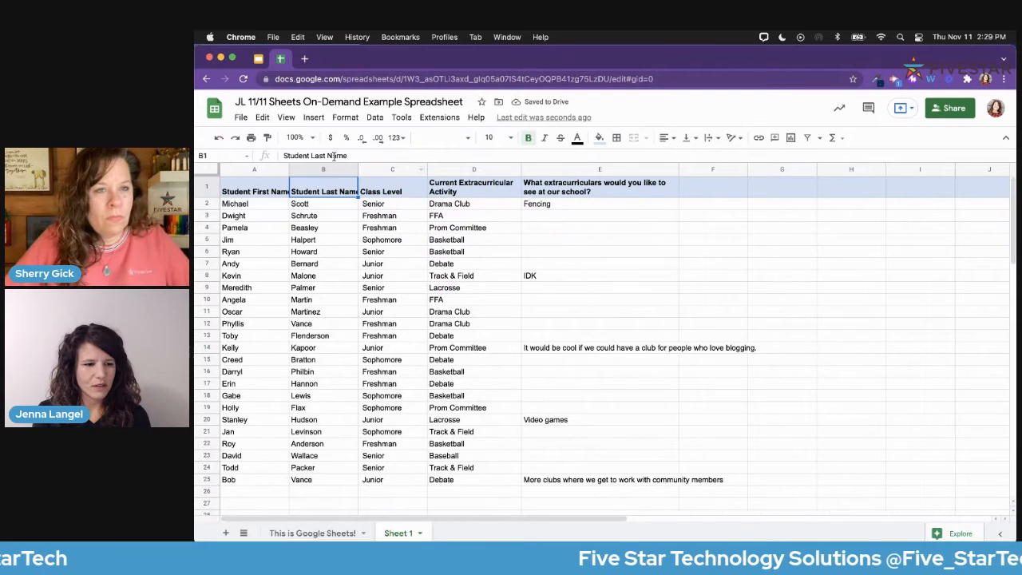
Fit the widths of columns B and A to their Student Last Name and Student First Name headers
{"action": "left_click_drag", "start_coordinate": [358, 169], "coordinate": [396, 169]}
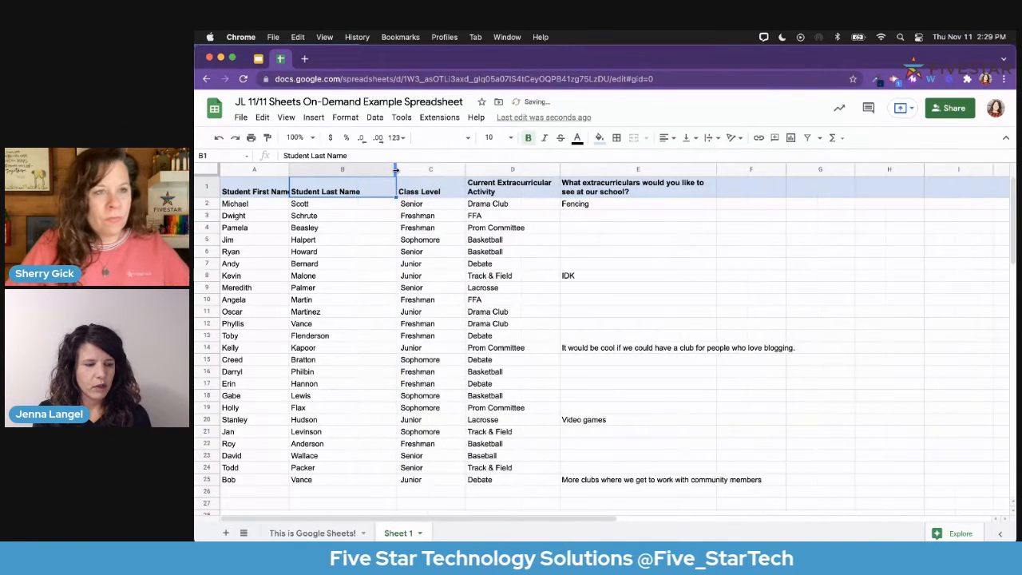
{"action": "double_click", "coordinate": [395, 169]}
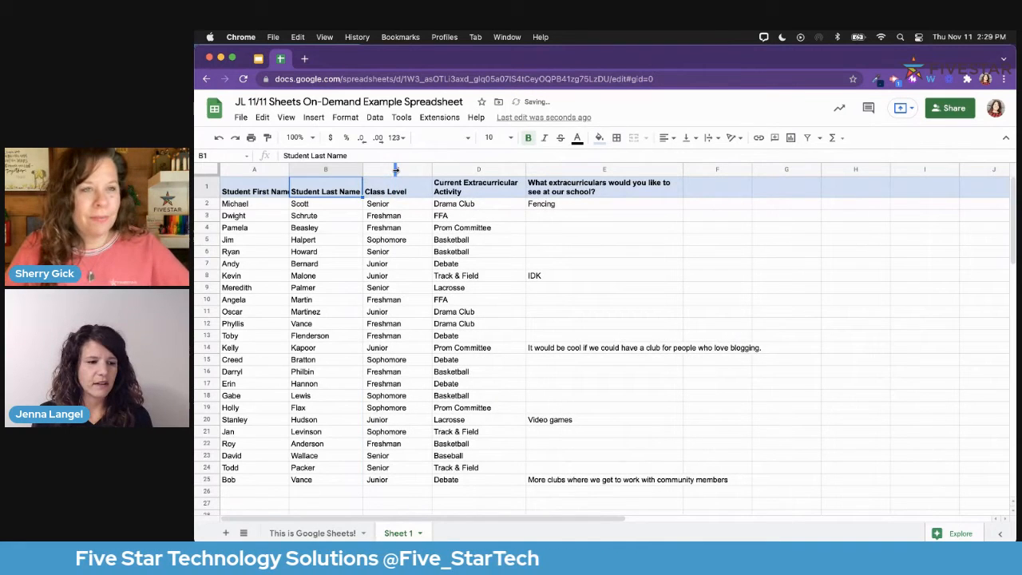
{"action": "double_click", "coordinate": [288, 169]}
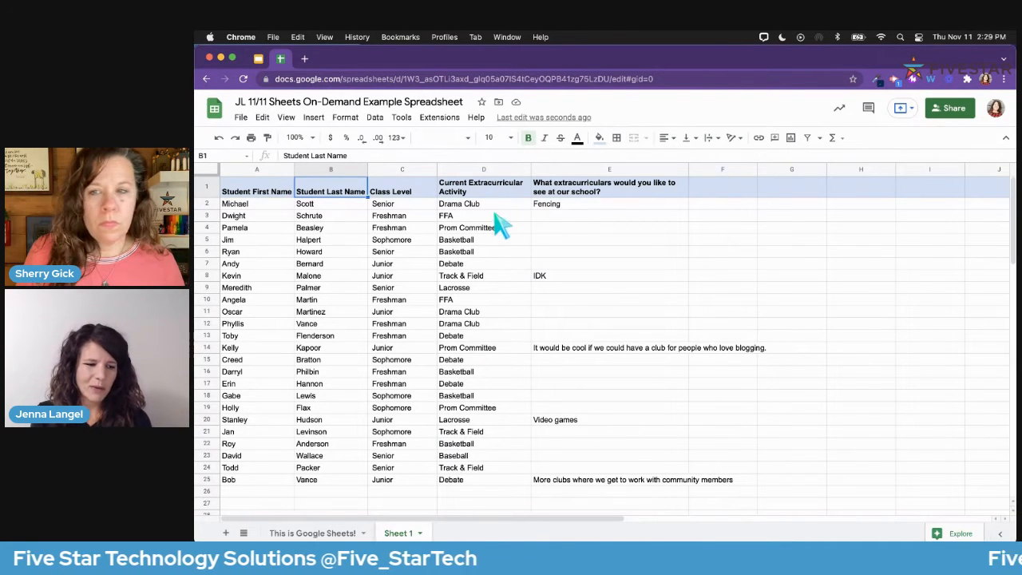
Rename the Sheet 1 worksheet as "Extracurriculars"
{"action": "right_click", "coordinate": [401, 533]}
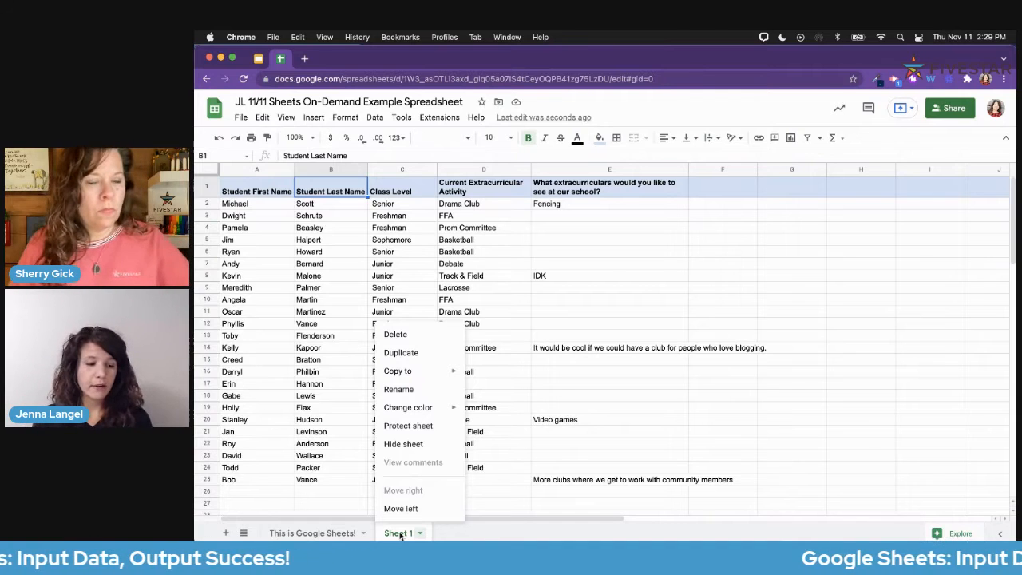
{"action": "left_click", "coordinate": [399, 389]}
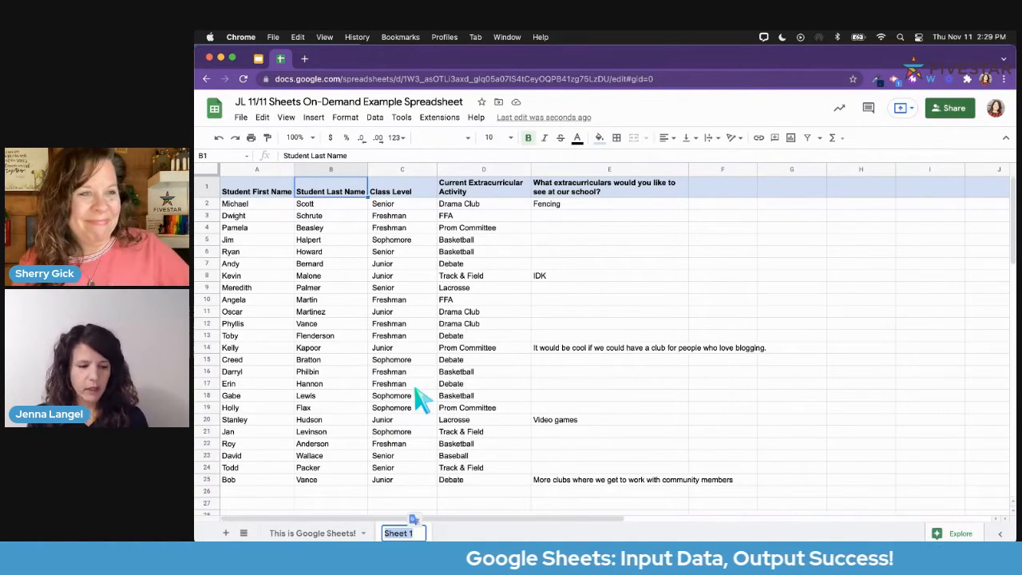
{"action": "type", "text": "Ext"}
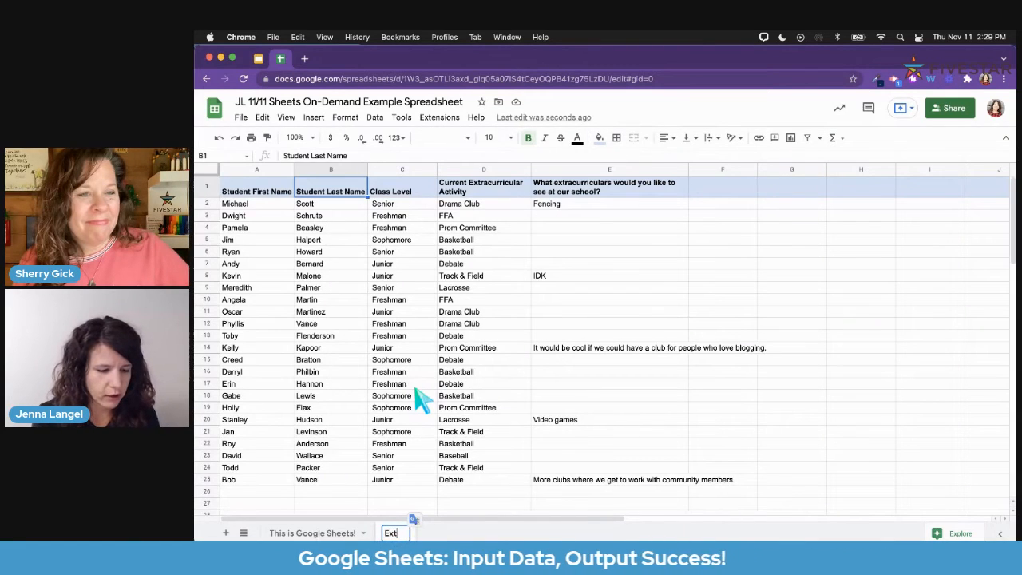
{"action": "type", "text": "racurricul"}
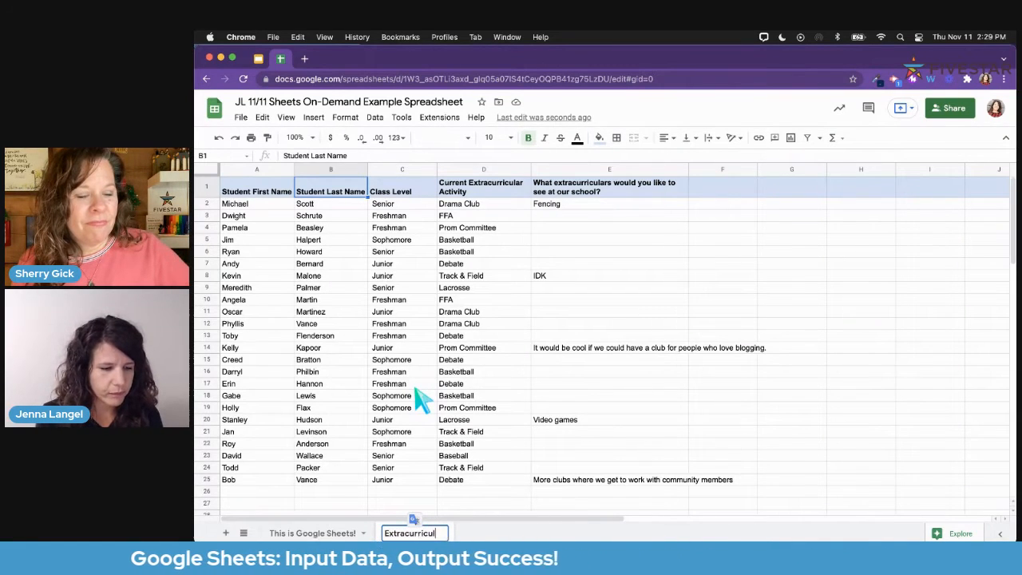
{"action": "type", "text": "ars"}
{"action": "key", "text": "Return"}
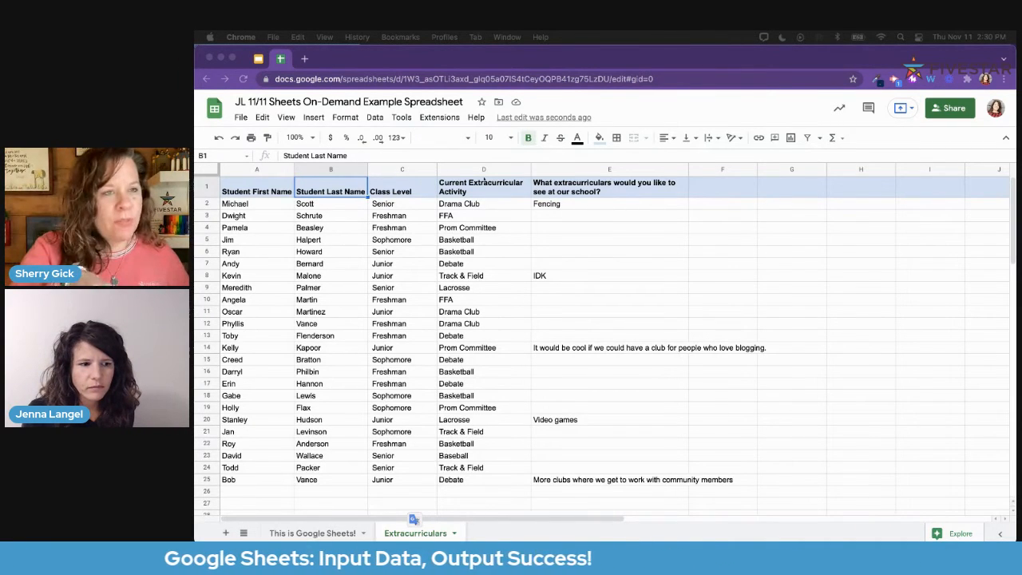
Wrap the text in all the data rows, from row 1 through row 25
{"action": "left_click", "coordinate": [212, 187]}
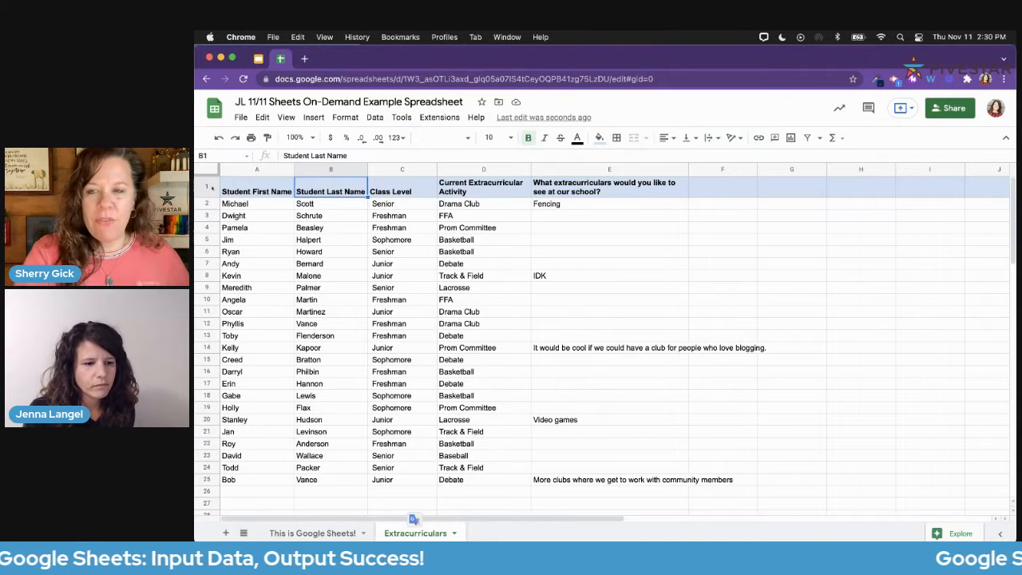
{"action": "left_click", "coordinate": [205, 188]}
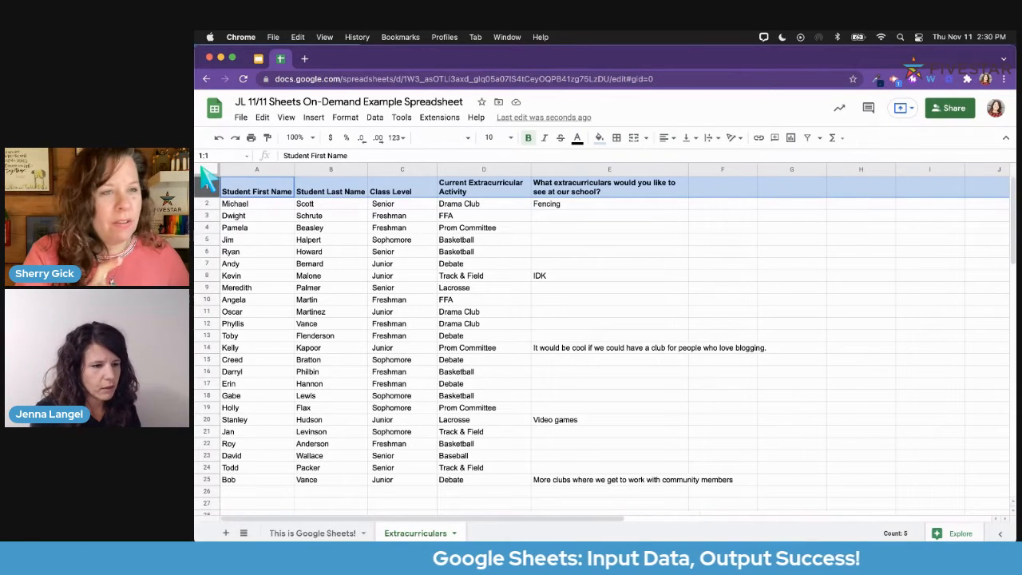
{"action": "key", "text": "super+shift+Down"}
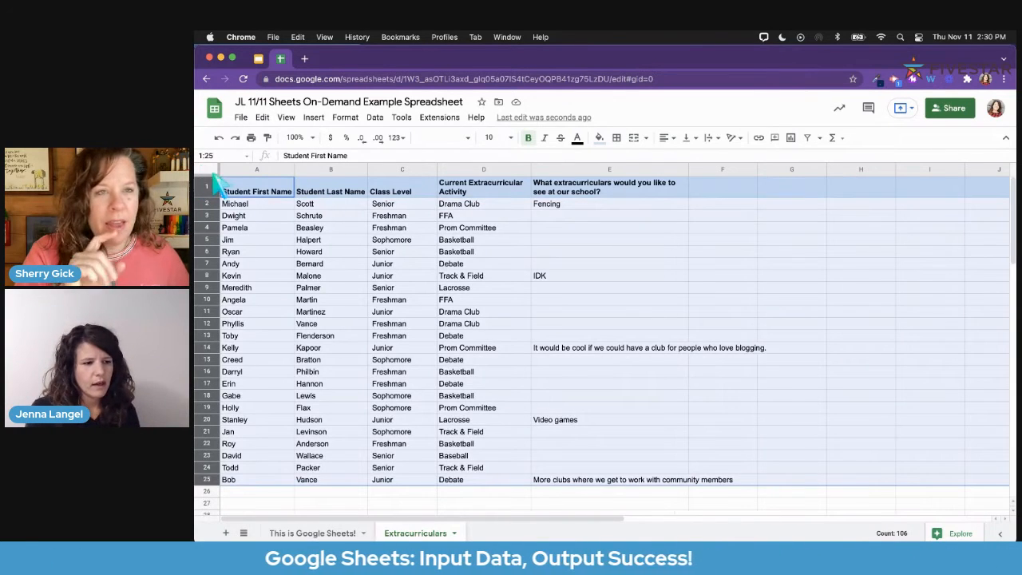
{"action": "left_click", "coordinate": [708, 138]}
{"action": "left_click", "coordinate": [719, 156]}
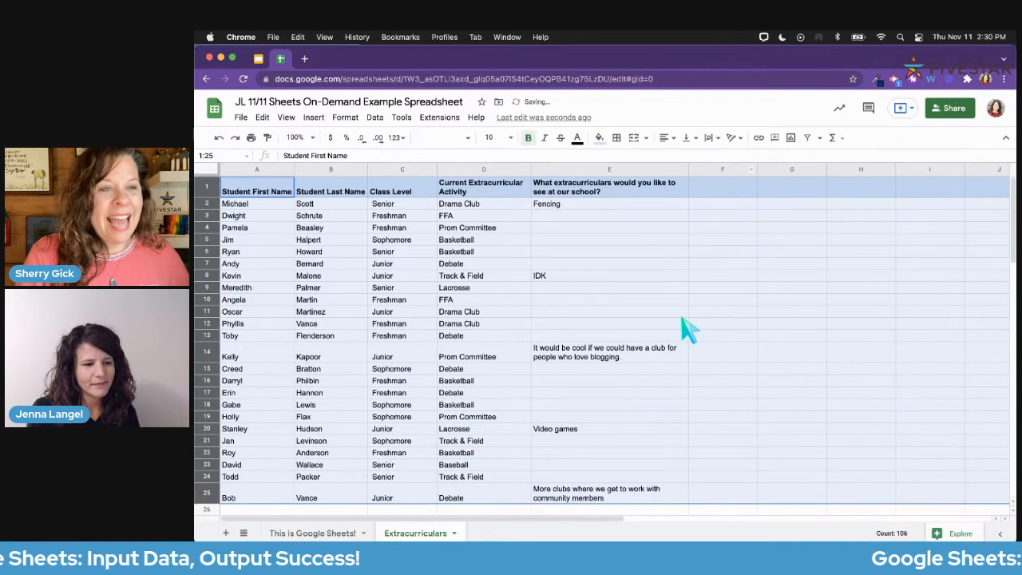
Select every cell of the Extracurriculars sheet, and reduce the selection to cell D7
{"action": "left_click", "coordinate": [684, 276]}
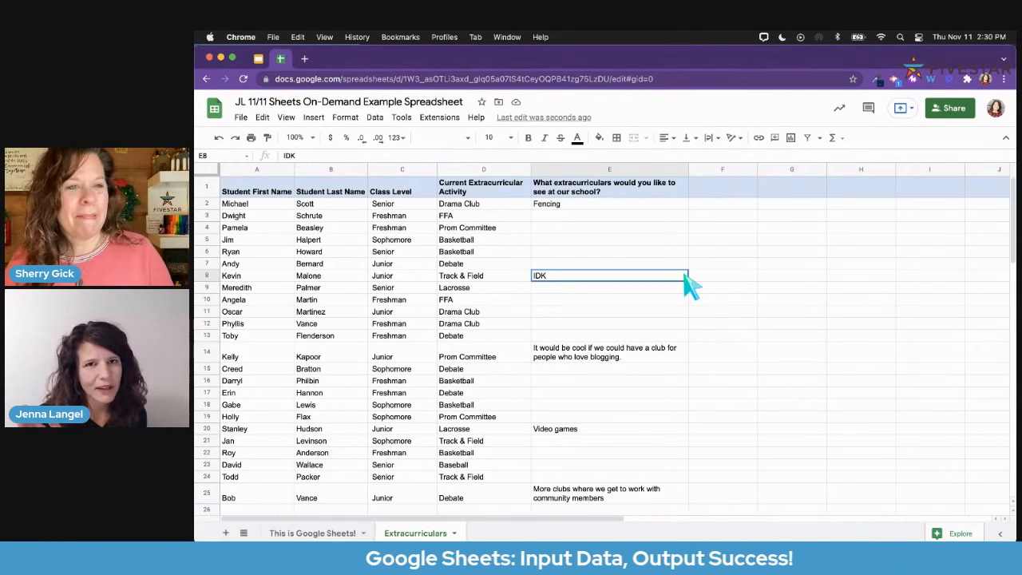
{"action": "left_click", "coordinate": [206, 169]}
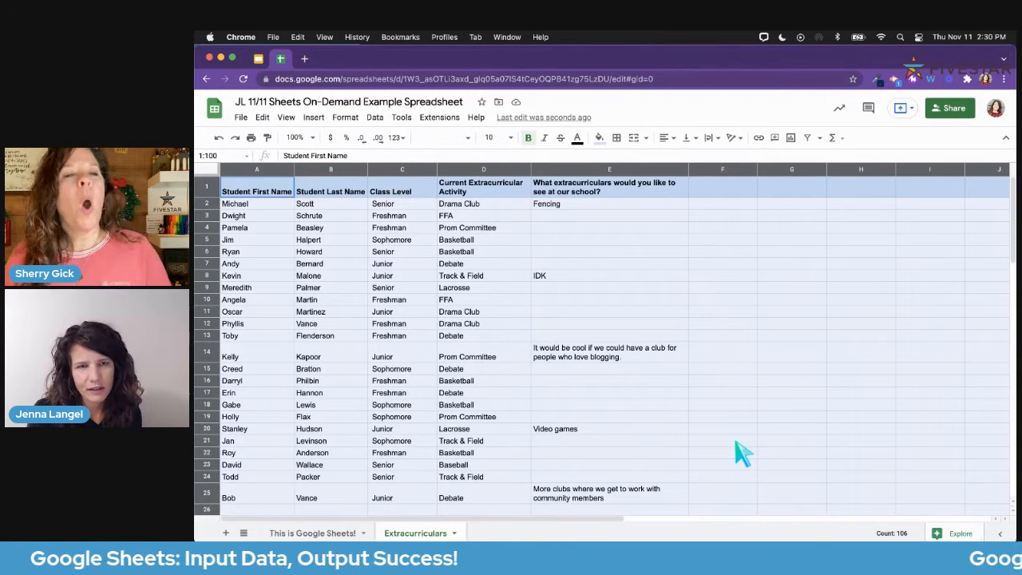
{"action": "left_click", "coordinate": [500, 265]}
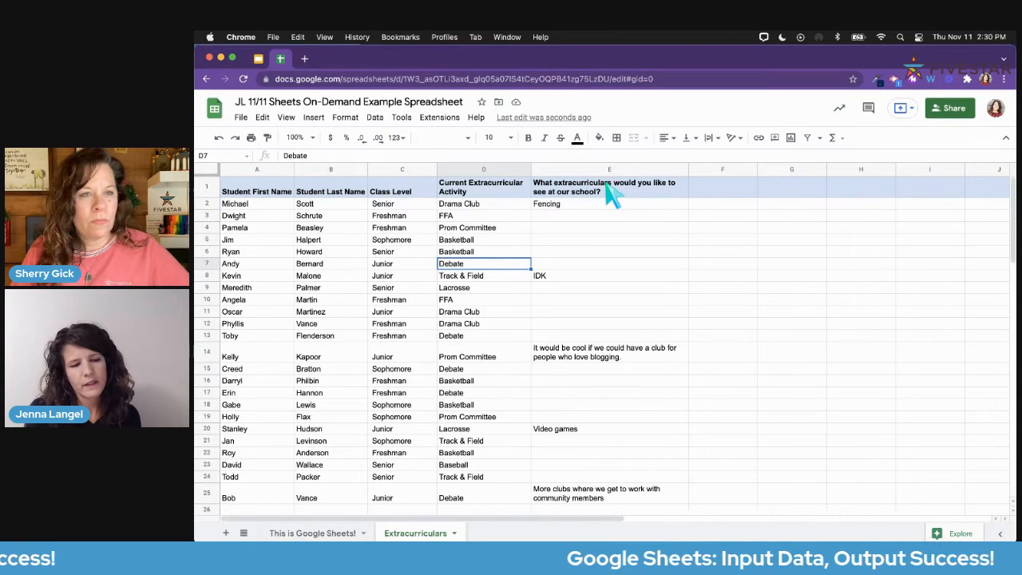
Check whether header row 1 stays in view while going through the student list
{"action": "left_click", "coordinate": [210, 189]}
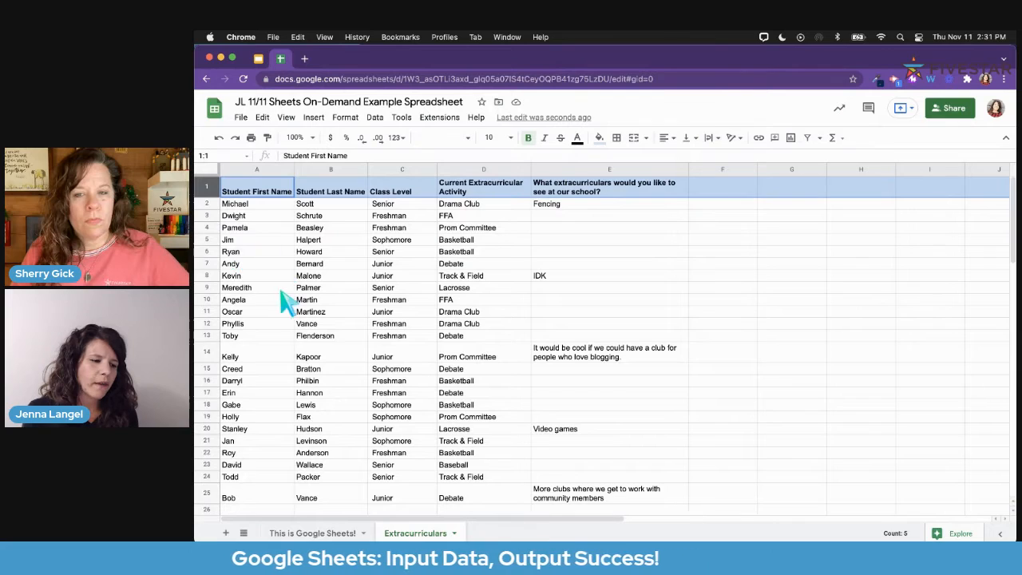
{"action": "scroll", "coordinate": [281, 320], "scroll_direction": "down", "scroll_amount": 5}
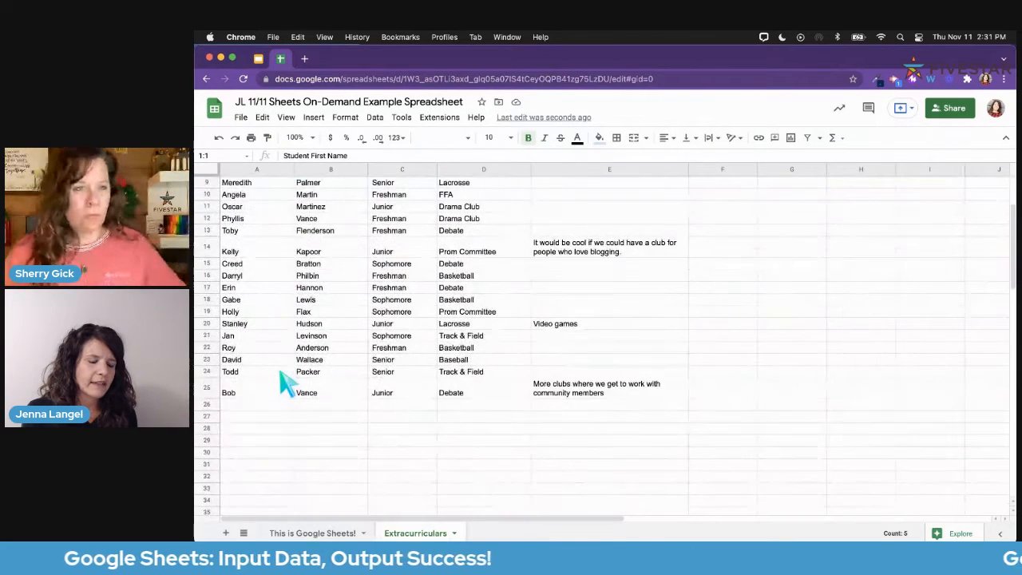
{"action": "scroll", "coordinate": [283, 386], "scroll_direction": "up", "scroll_amount": 5}
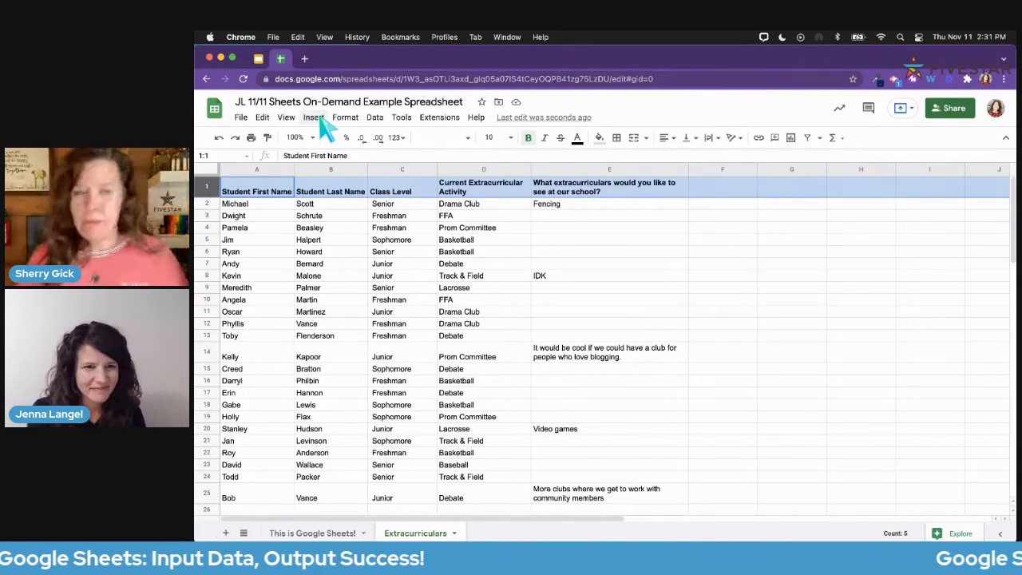
{"action": "left_click", "coordinate": [361, 240]}
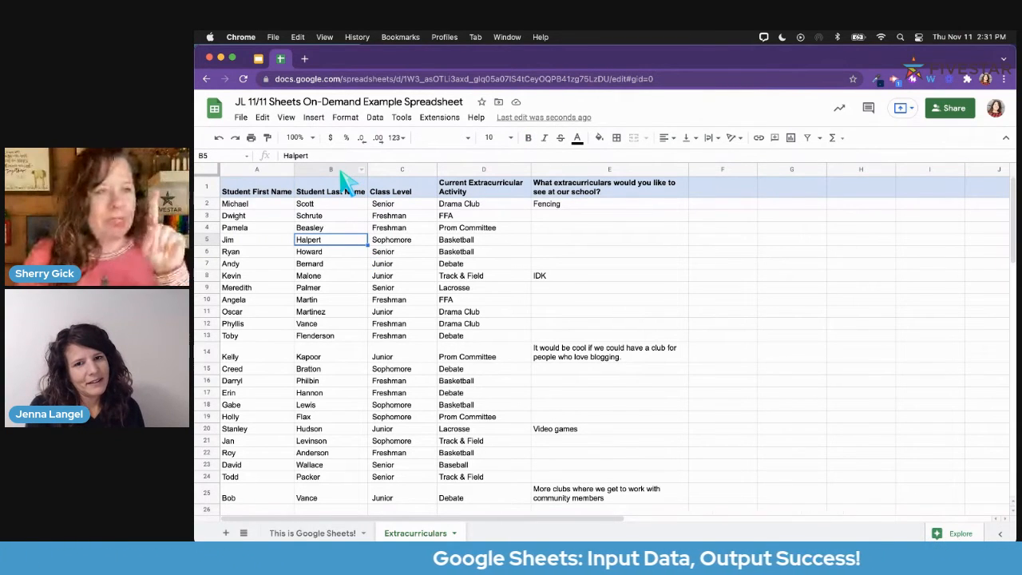
{"action": "left_click", "coordinate": [209, 188]}
{"action": "left_click", "coordinate": [285, 118]}
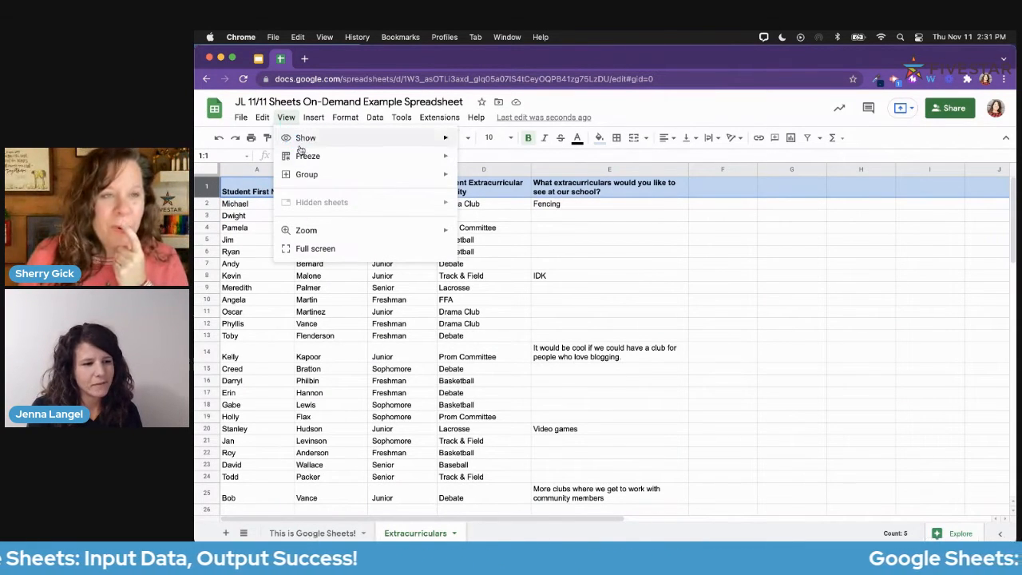
{"action": "mouse_move", "coordinate": [311, 158]}
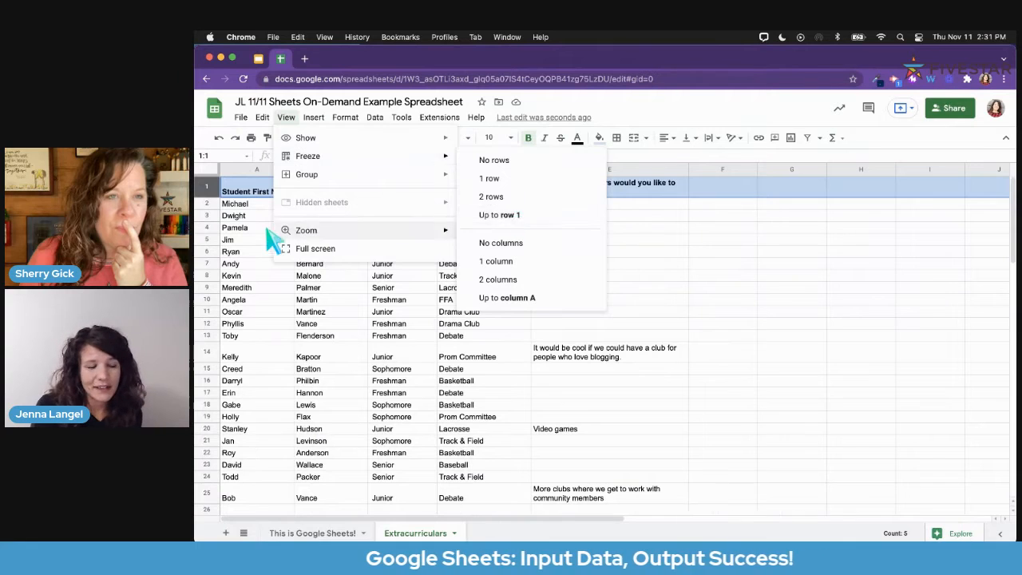
{"action": "key", "text": "Escape"}
Freeze one row so the headers stay in place, and check it by moving through the student data vertically and sideways
{"action": "left_click", "coordinate": [203, 228]}
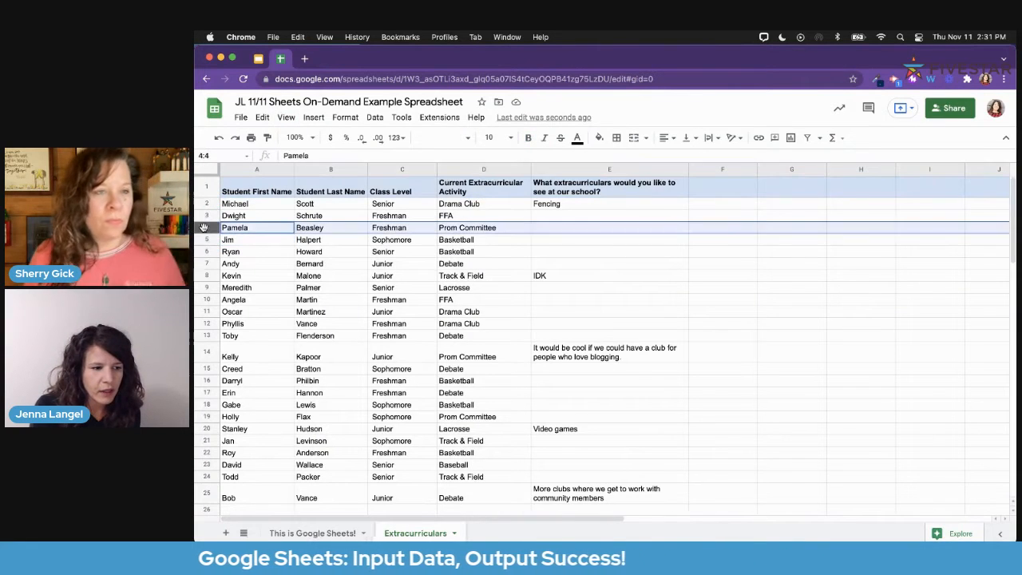
{"action": "left_click", "coordinate": [288, 119]}
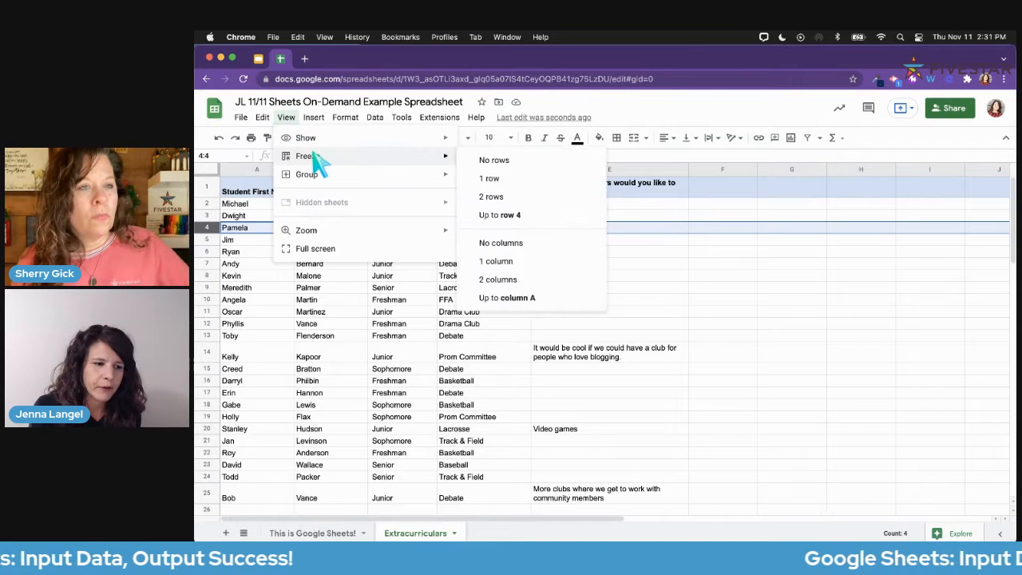
{"action": "left_click", "coordinate": [489, 178]}
{"action": "scroll", "coordinate": [366, 236], "scroll_direction": "down", "scroll_amount": 5}
{"action": "scroll", "coordinate": [366, 237], "scroll_direction": "up", "scroll_amount": 5}
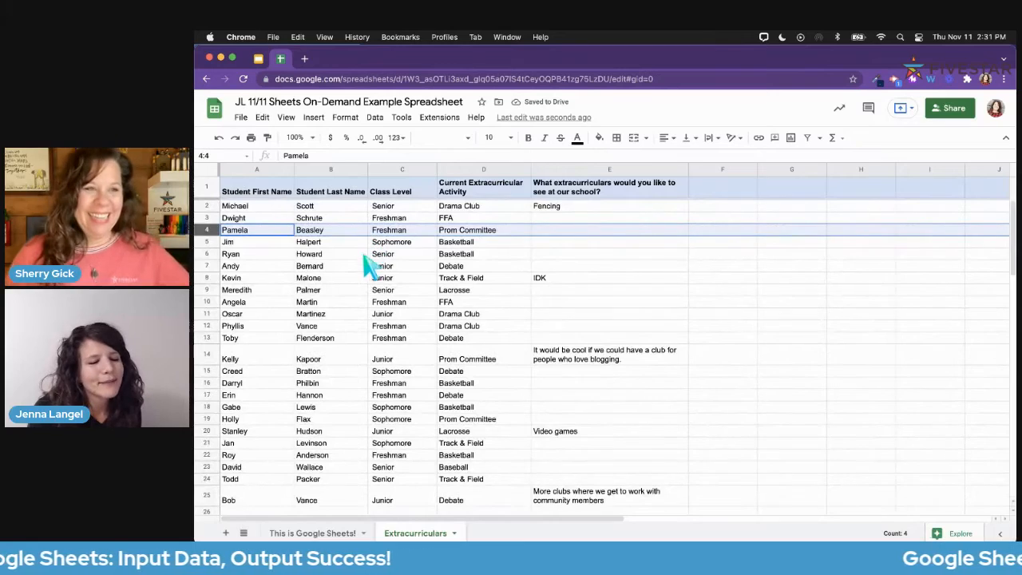
{"action": "left_click", "coordinate": [363, 254]}
{"action": "scroll", "coordinate": [364, 260], "scroll_direction": "down", "scroll_amount": 5}
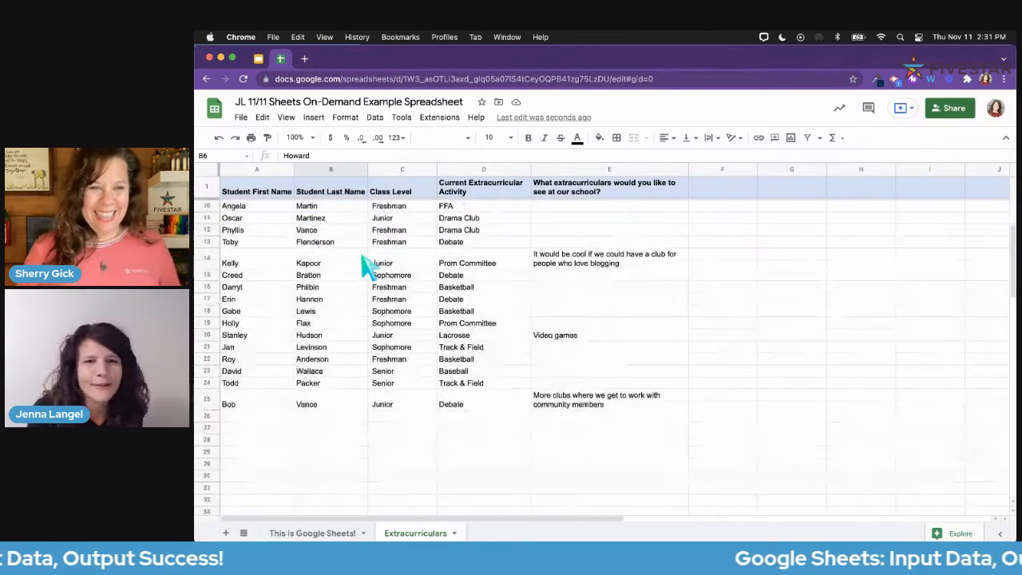
{"action": "scroll", "coordinate": [364, 260], "scroll_direction": "up", "scroll_amount": 5}
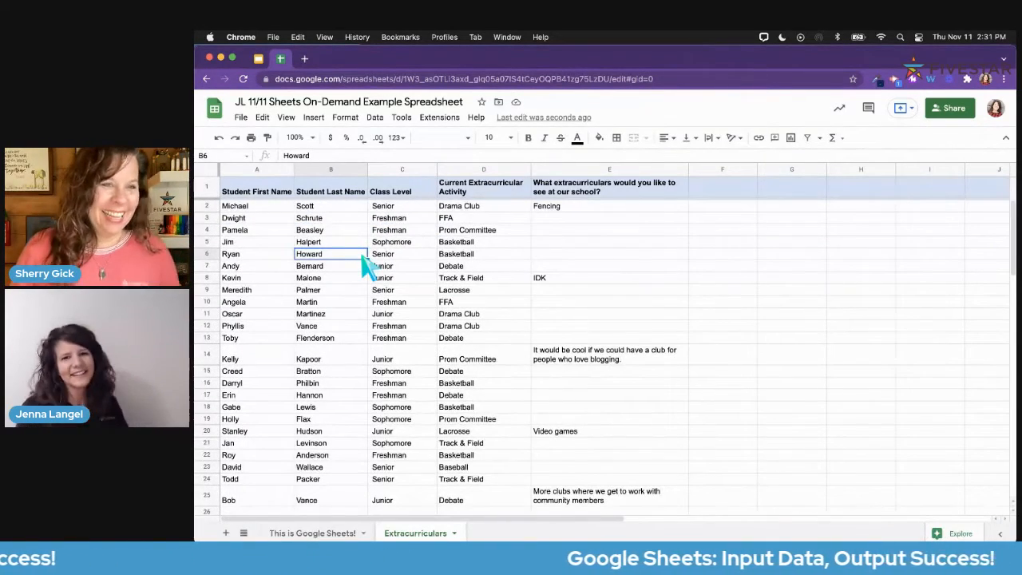
{"action": "scroll", "coordinate": [363, 260], "scroll_direction": "right", "scroll_amount": 3}
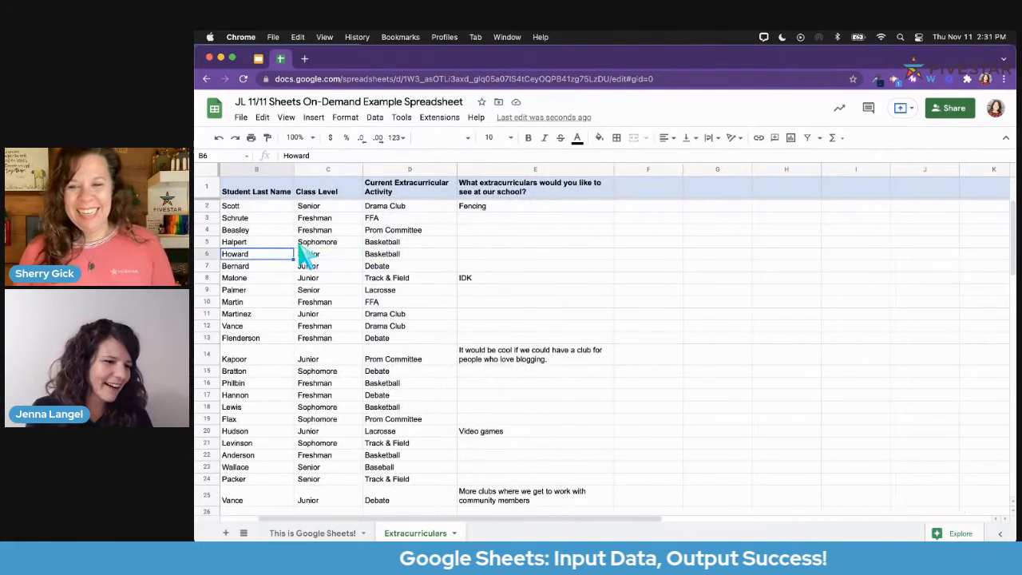
{"action": "scroll", "coordinate": [363, 260], "scroll_direction": "left", "scroll_amount": 3}
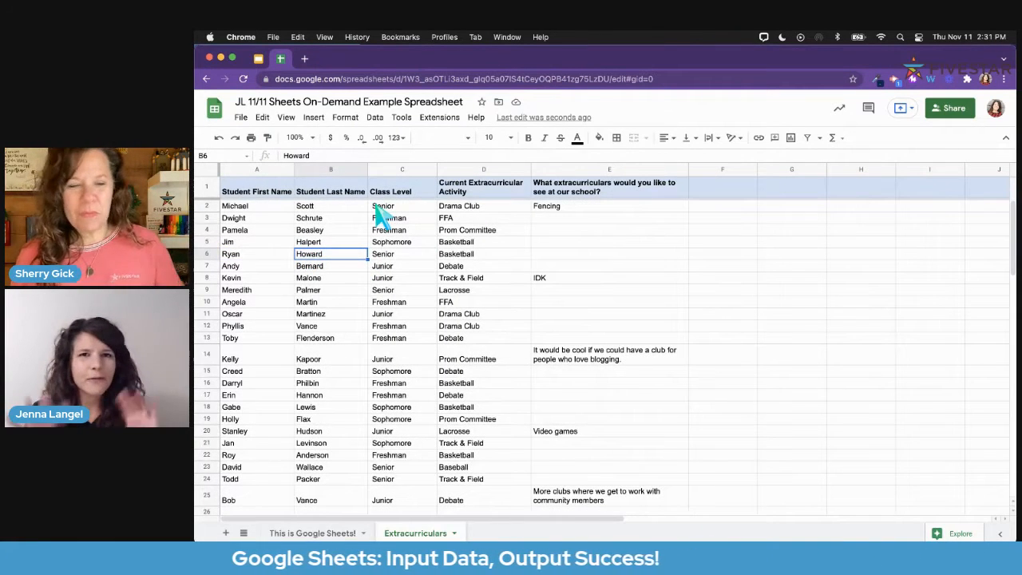
Sort the whole sheet by Student Last Name in column B from A to Z, and highlight the sorted names in B2:B25
{"action": "left_click", "coordinate": [332, 166]}
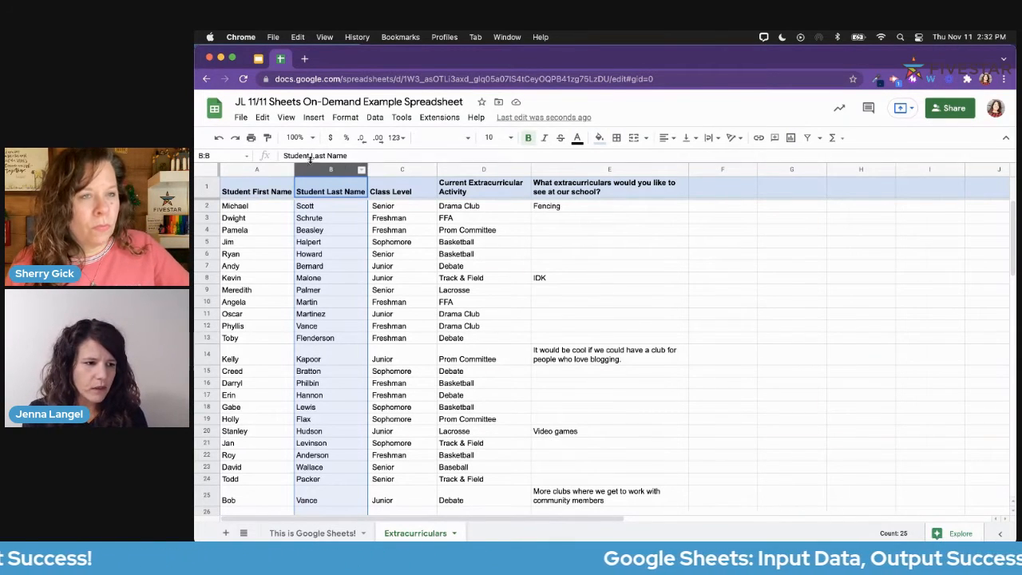
{"action": "left_click", "coordinate": [374, 118]}
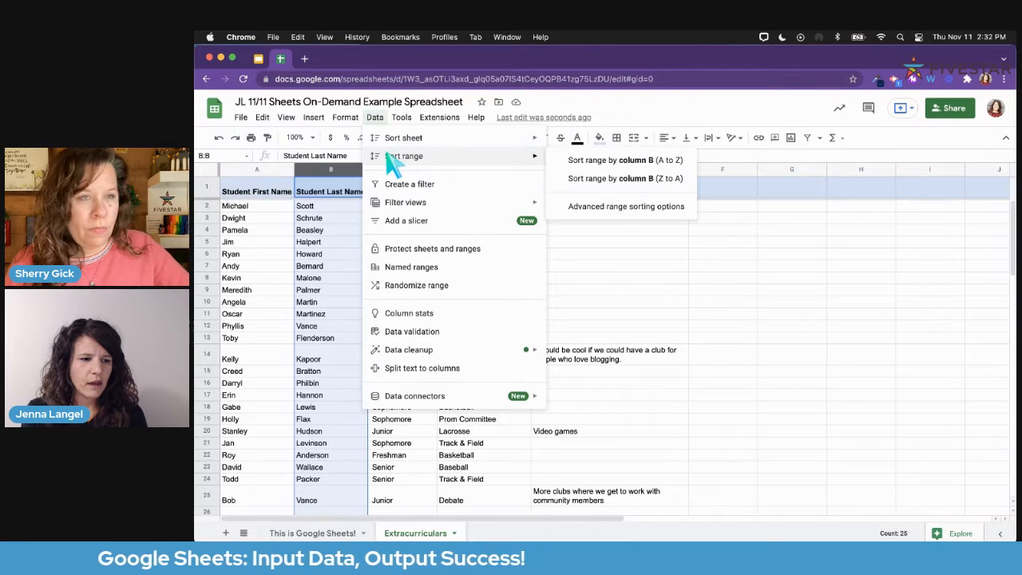
{"action": "mouse_move", "coordinate": [391, 140]}
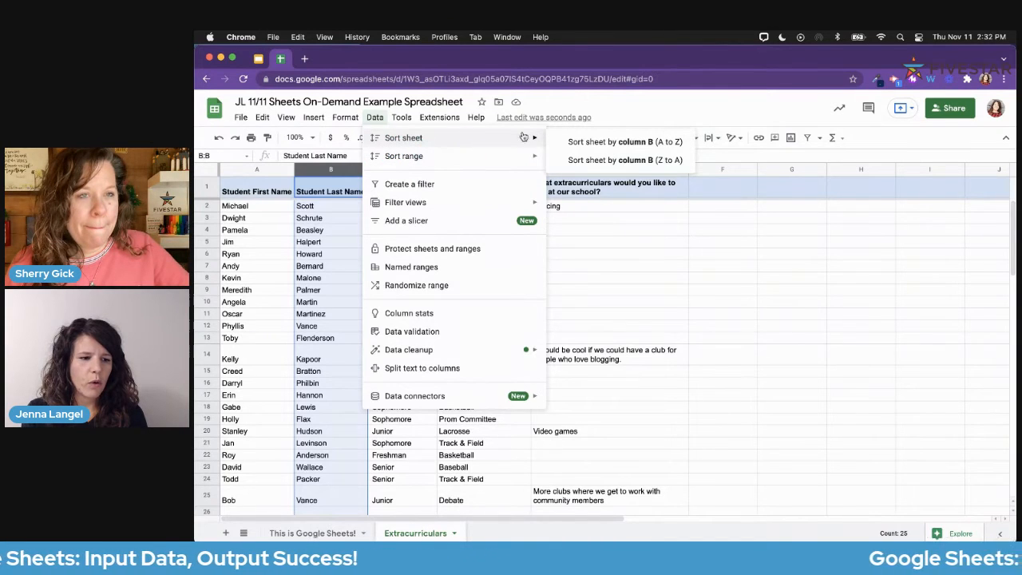
{"action": "left_click", "coordinate": [639, 142]}
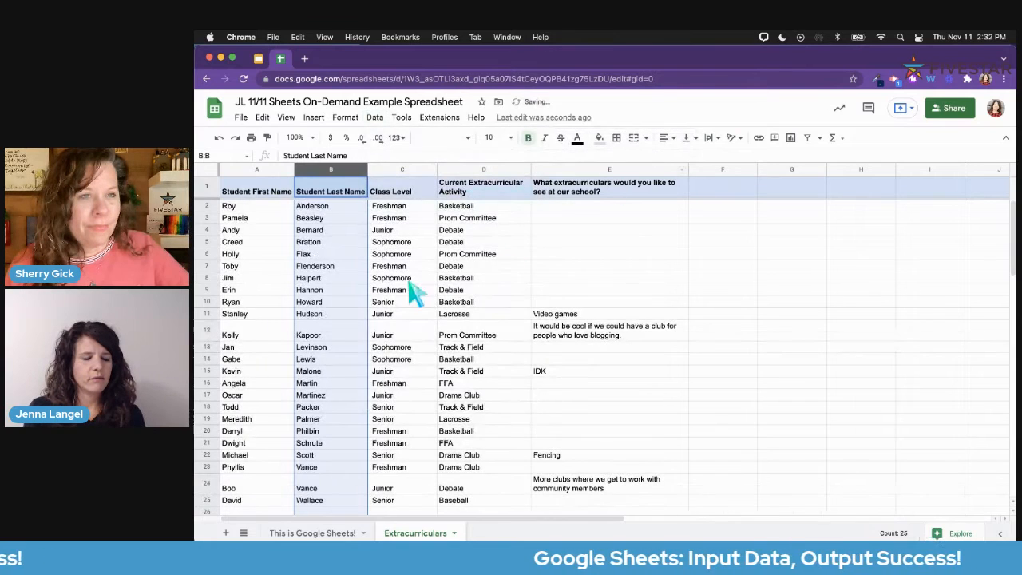
{"action": "left_click", "coordinate": [355, 292]}
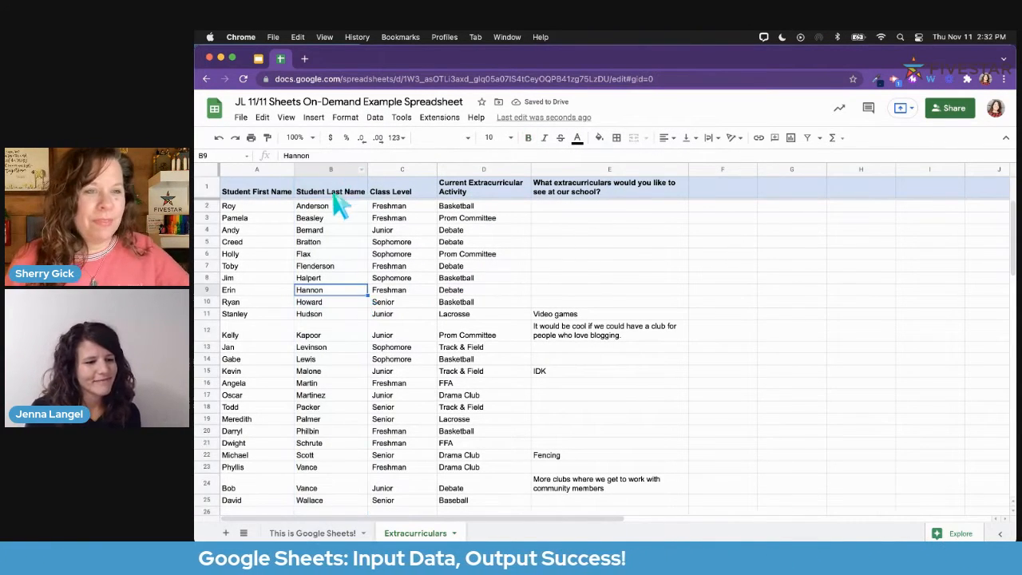
{"action": "left_click_drag", "start_coordinate": [335, 206], "coordinate": [339, 313]}
{"action": "left_click_drag", "start_coordinate": [339, 366], "coordinate": [337, 506]}
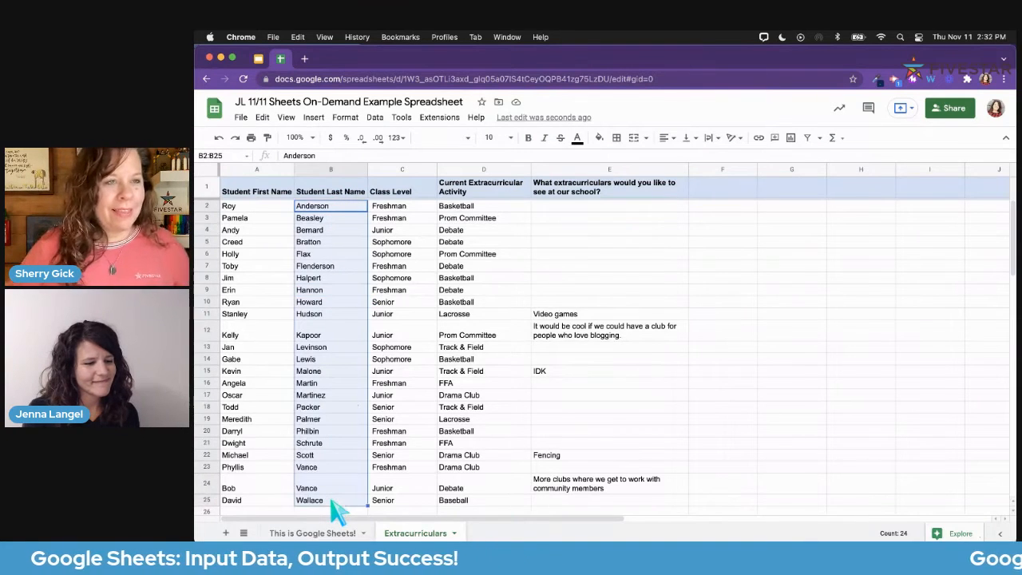
{"action": "left_click", "coordinate": [336, 383]}
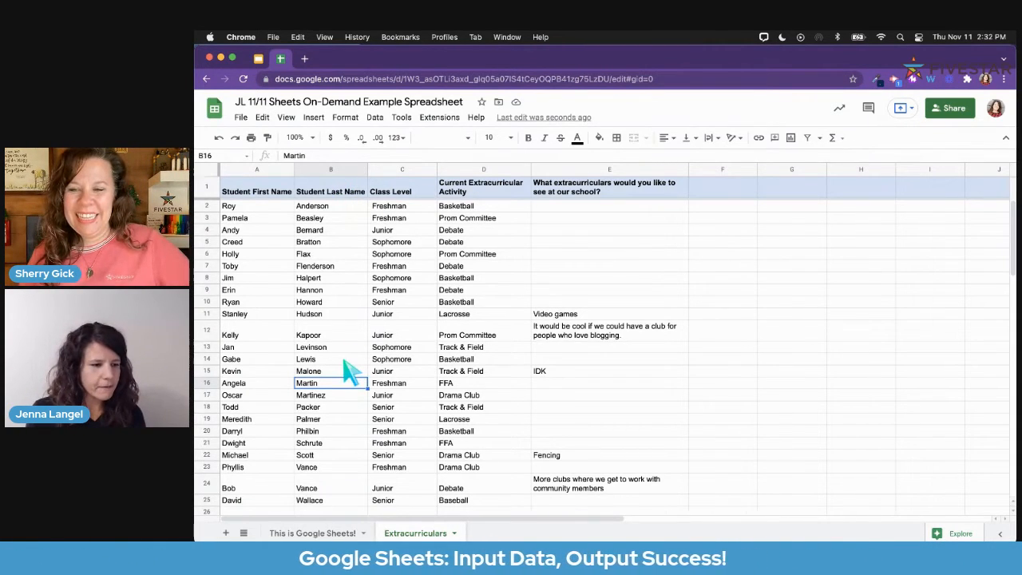
Clear the contents of cells A8:D8 without removing the row, and undo the deletion
{"action": "left_click", "coordinate": [207, 277]}
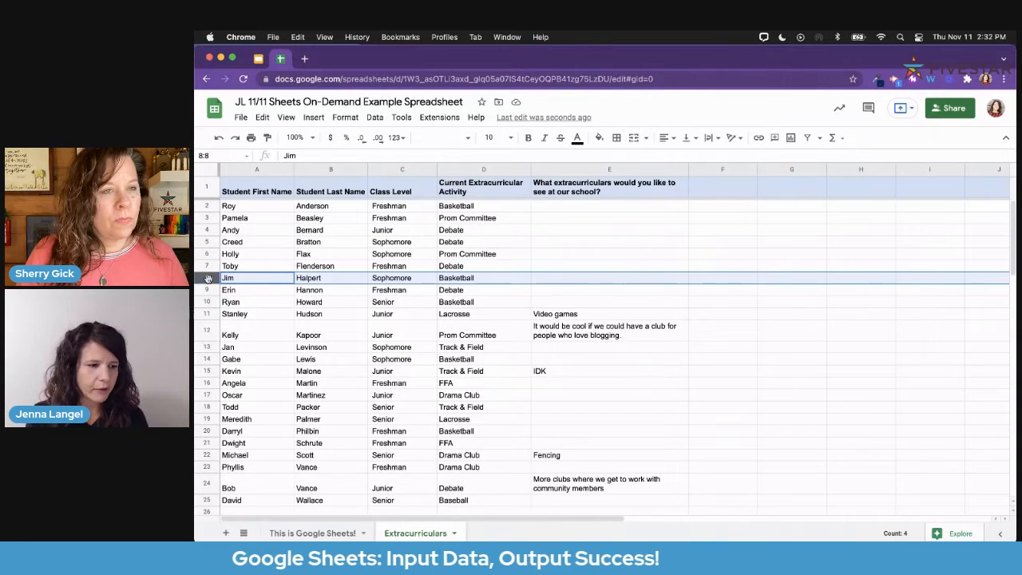
{"action": "right_click", "coordinate": [207, 278]}
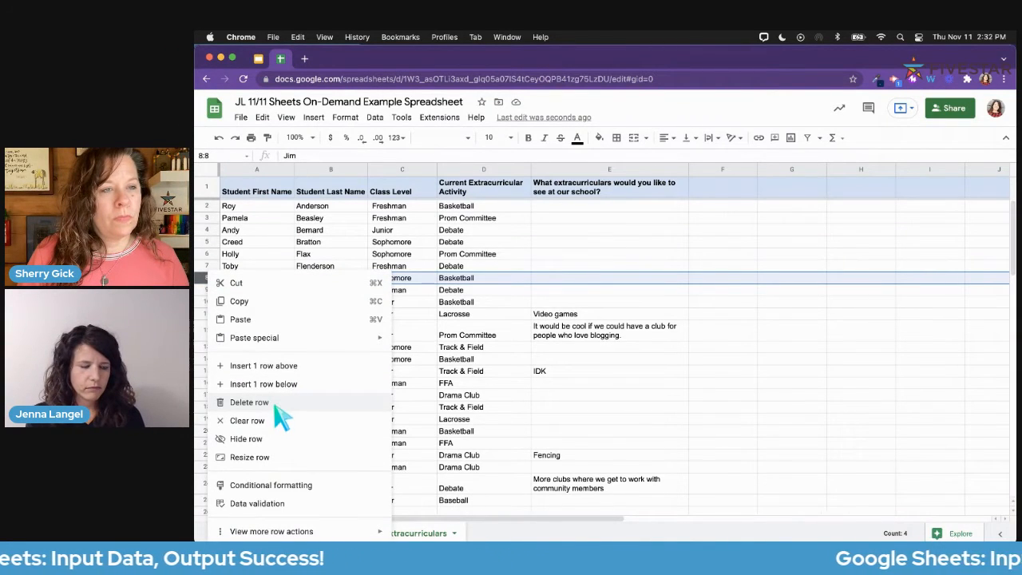
{"action": "left_click", "coordinate": [468, 336]}
{"action": "left_click_drag", "start_coordinate": [249, 281], "coordinate": [470, 280]}
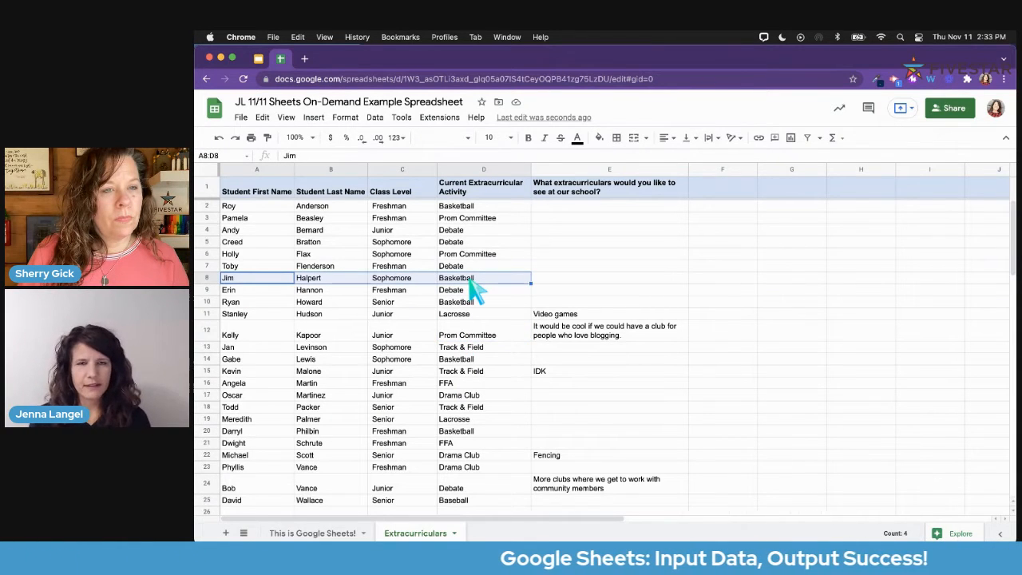
{"action": "key", "text": "Delete"}
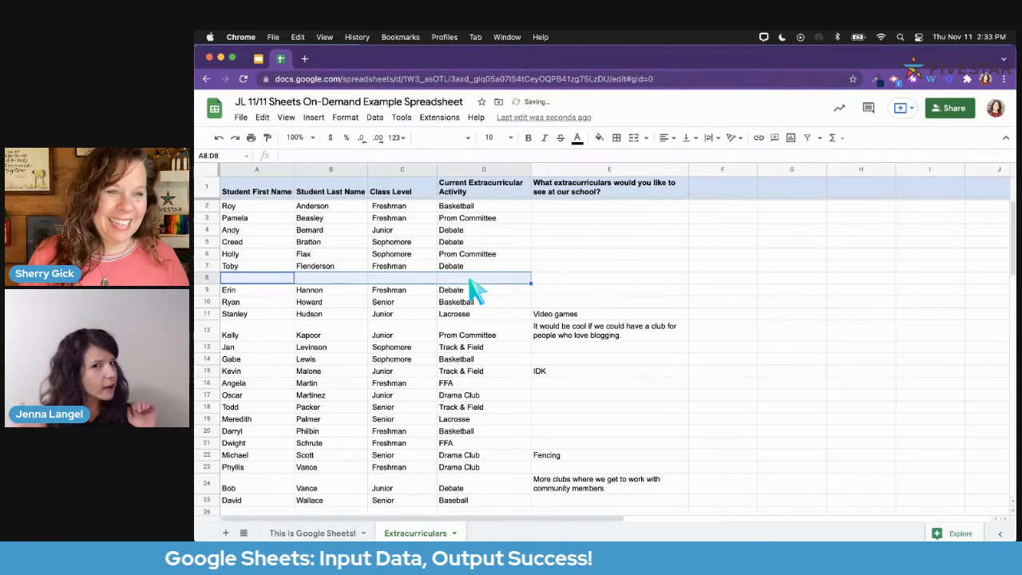
{"action": "key", "text": "super+z"}
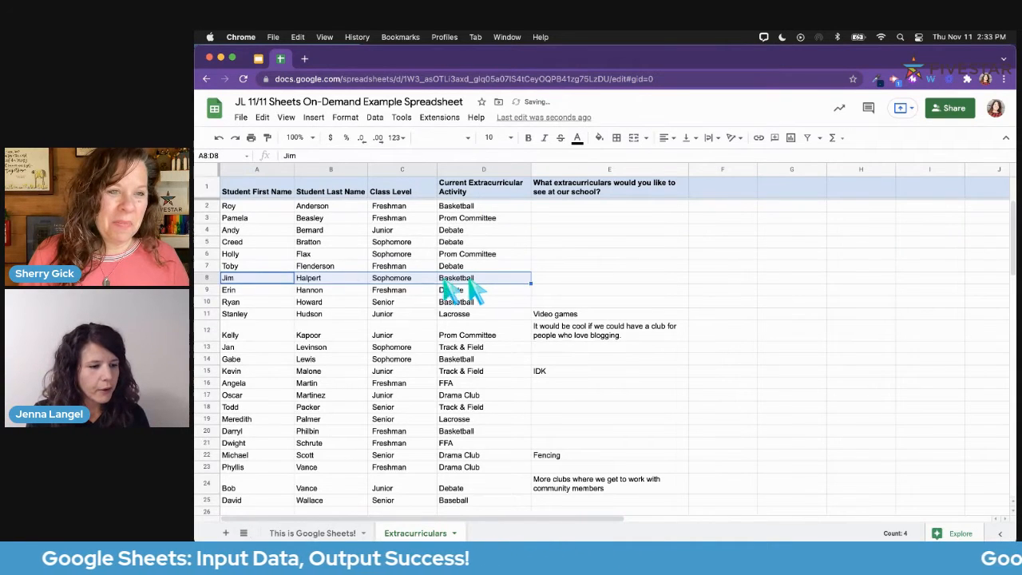
Delete the entire row 8, and undo the row deletion
{"action": "left_click", "coordinate": [205, 277]}
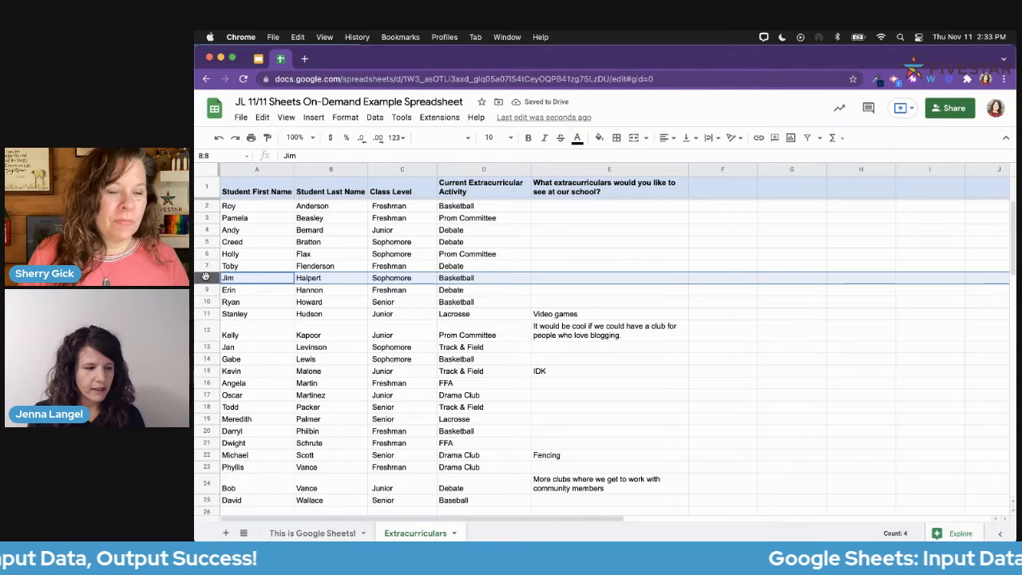
{"action": "right_click", "coordinate": [205, 277]}
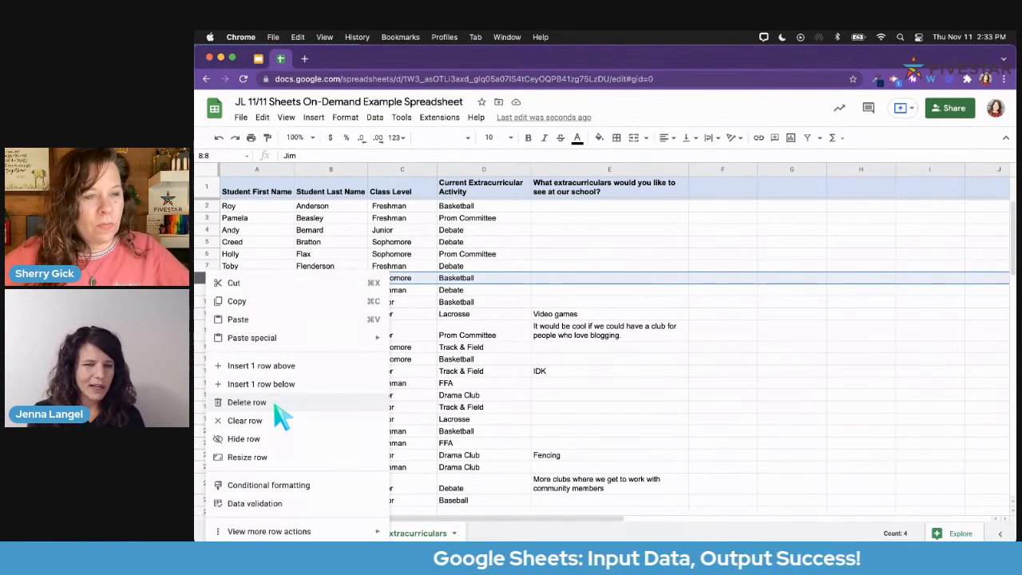
{"action": "left_click", "coordinate": [247, 403]}
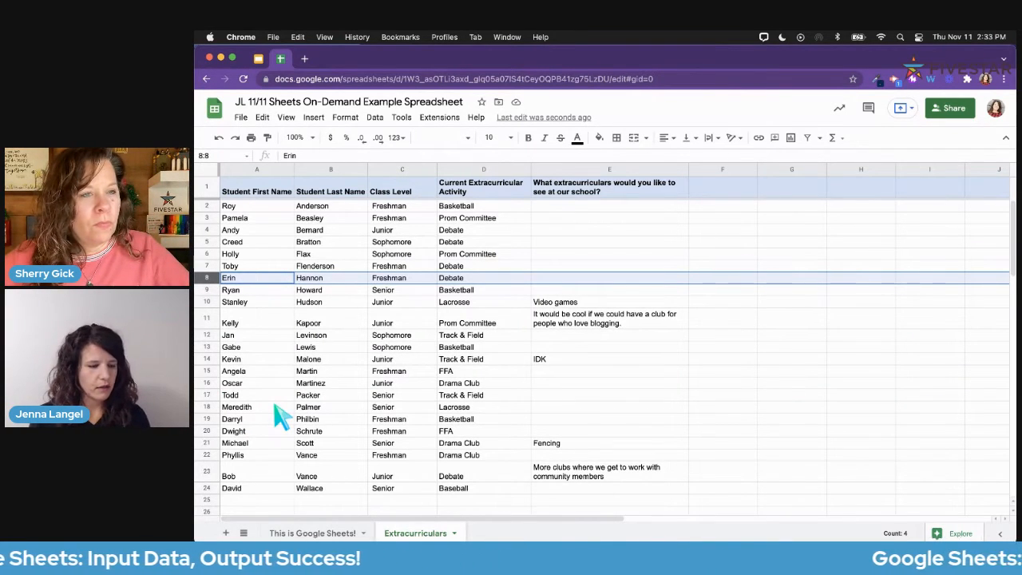
{"action": "key", "text": "super+z"}
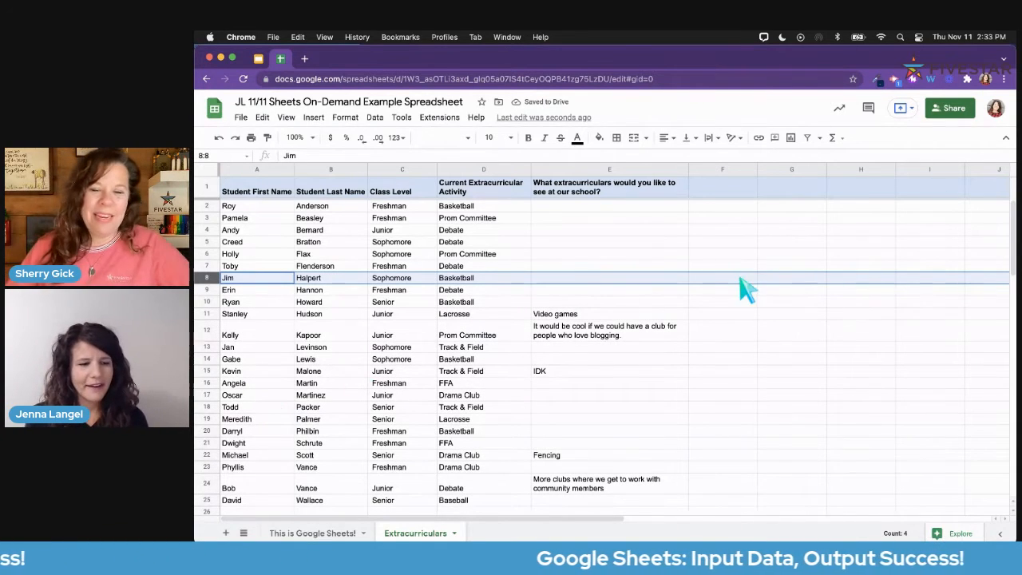
Insert one empty column directly after column E, the column with the suggested extracurriculars
{"action": "left_click", "coordinate": [566, 169]}
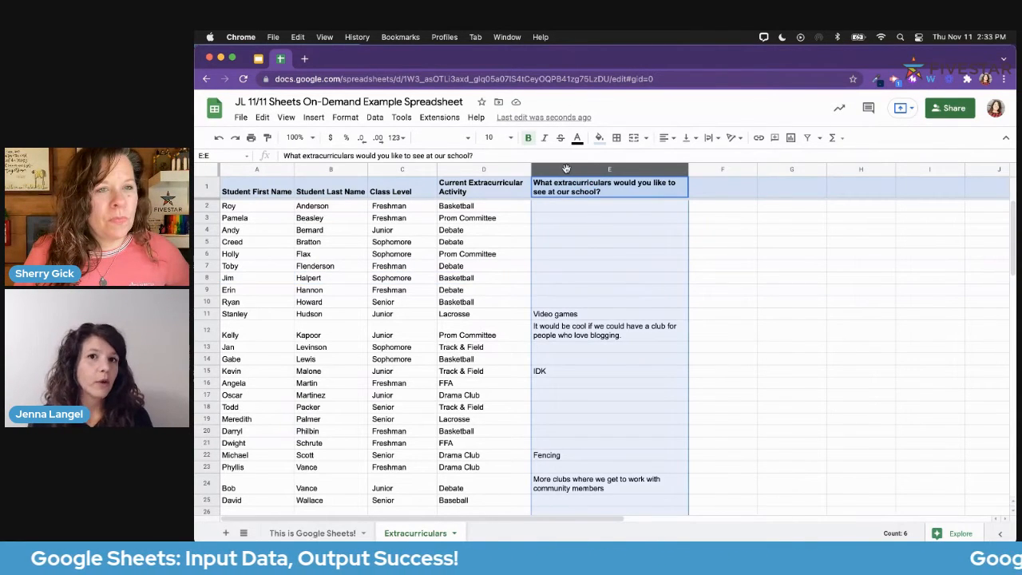
{"action": "right_click", "coordinate": [641, 175]}
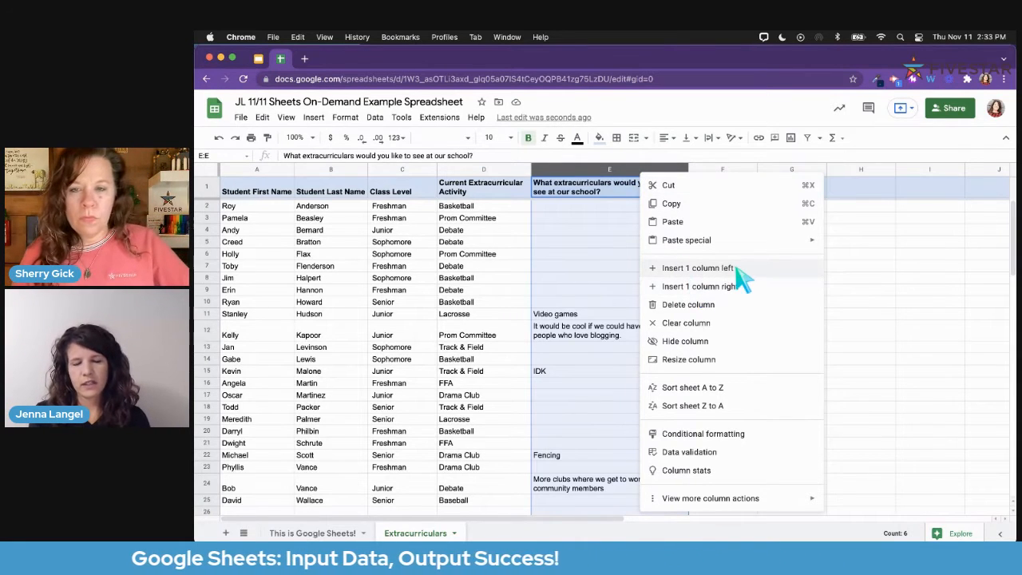
{"action": "left_click", "coordinate": [742, 287]}
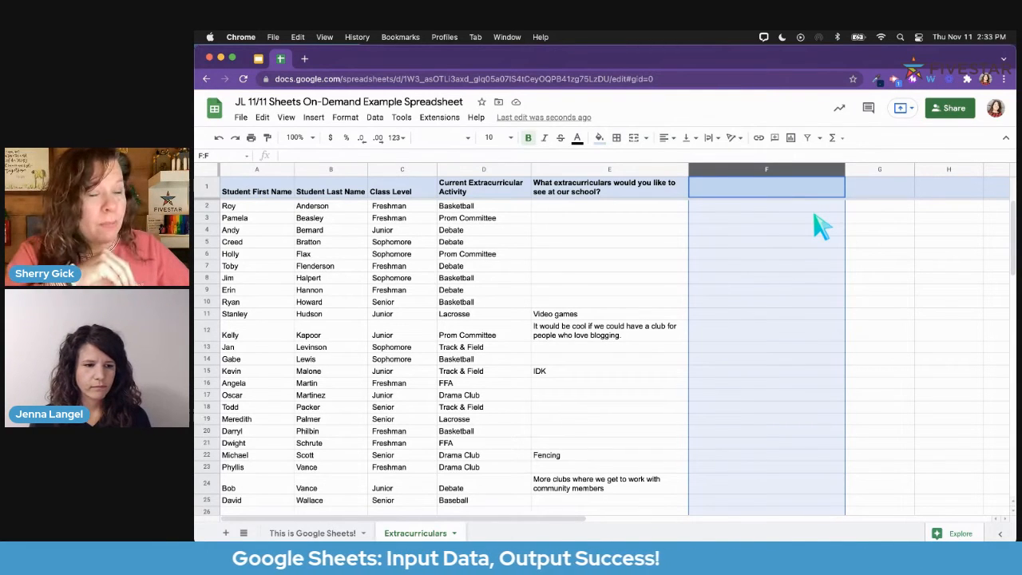
Move the empty column F in front of Class Level, and reposition it between Class Level and Current Extracurricular Activity
{"action": "left_click_drag", "start_coordinate": [794, 168], "coordinate": [415, 191]}
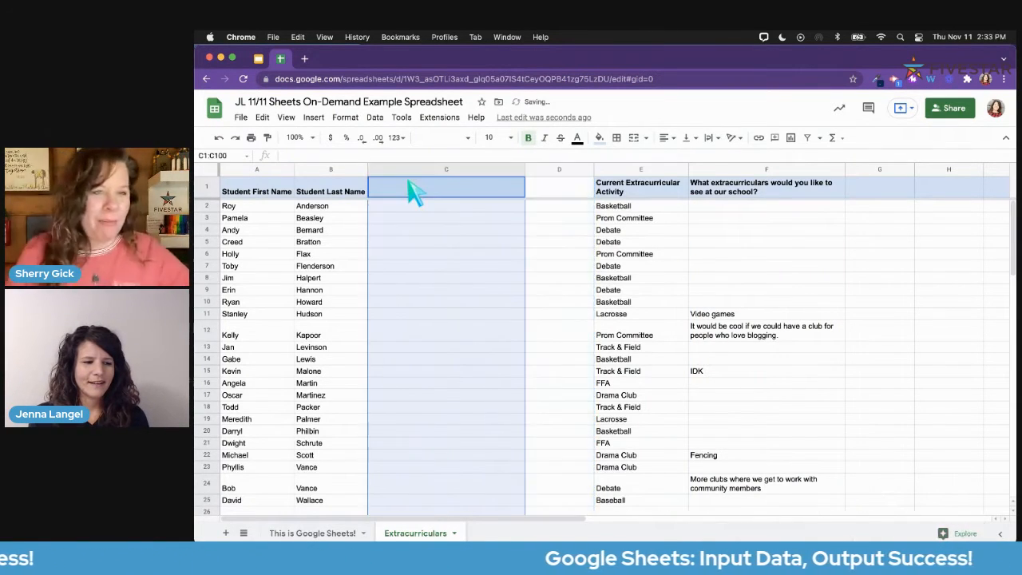
{"action": "left_click", "coordinate": [503, 169], "text": "shift"}
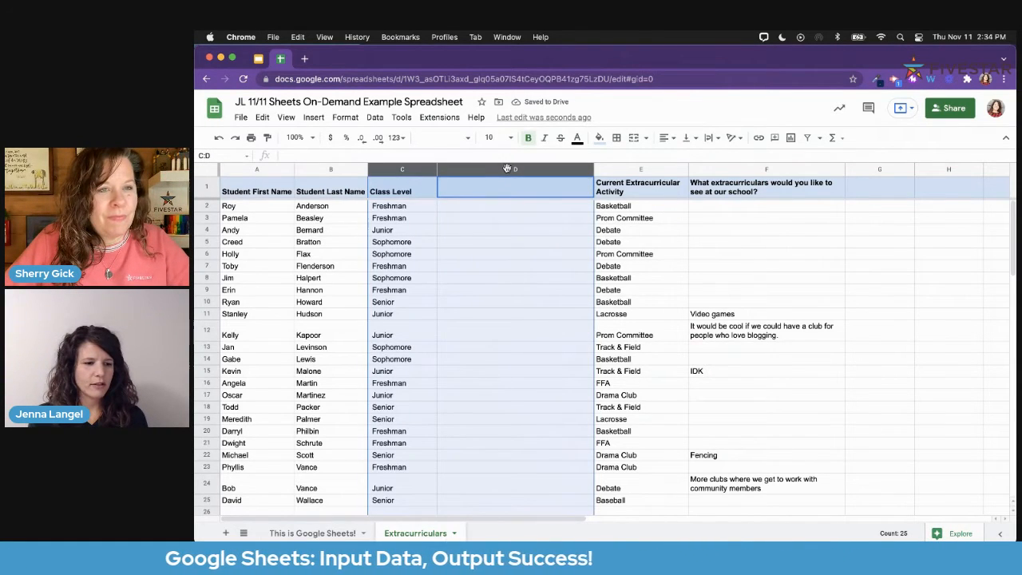
{"action": "left_click", "coordinate": [636, 171]}
{"action": "left_click", "coordinate": [559, 169]}
{"action": "left_click_drag", "start_coordinate": [559, 169], "coordinate": [379, 174]}
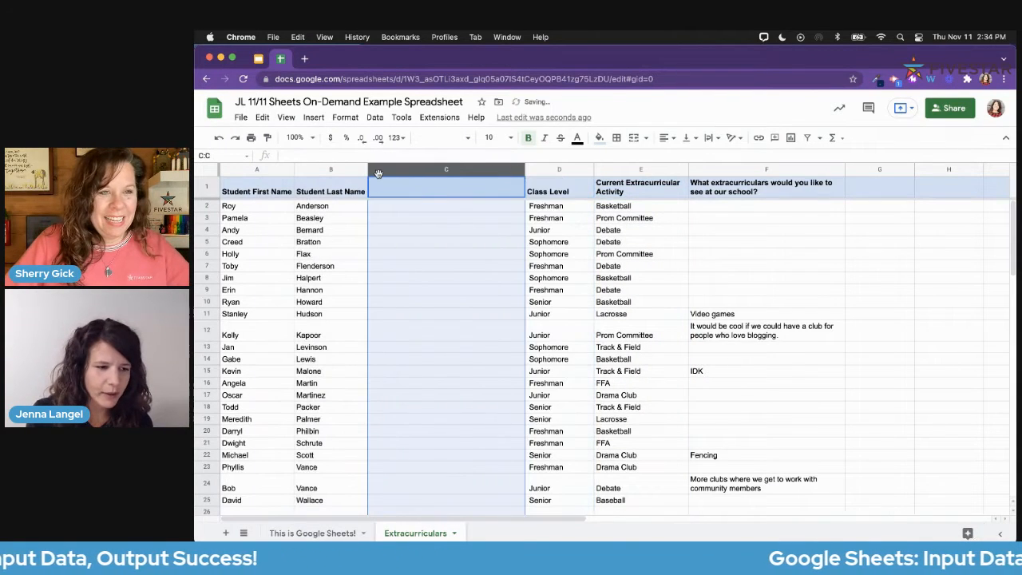
{"action": "left_click", "coordinate": [559, 169], "text": "shift"}
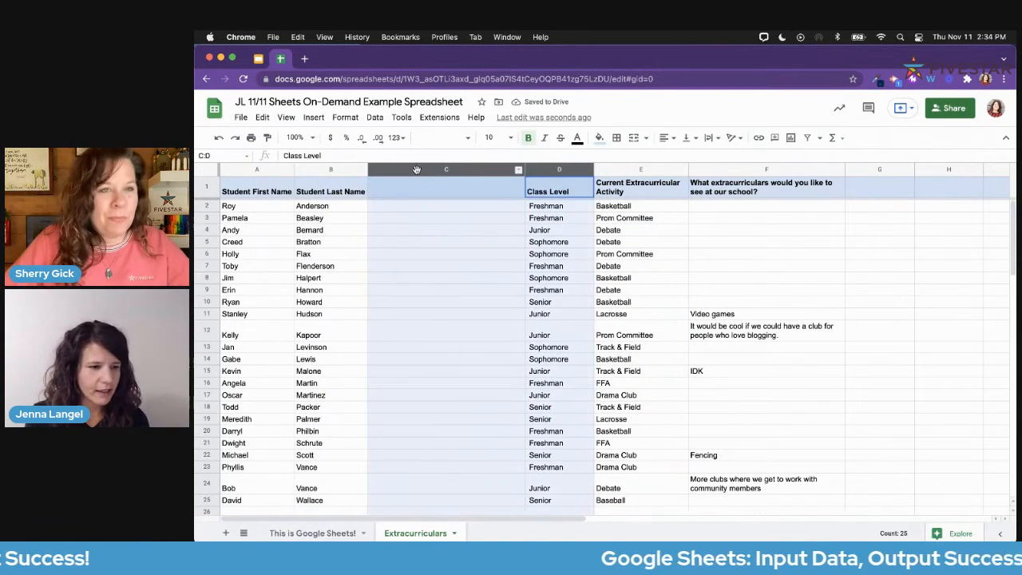
{"action": "left_click", "coordinate": [607, 170]}
{"action": "left_click_drag", "start_coordinate": [568, 171], "coordinate": [456, 174]}
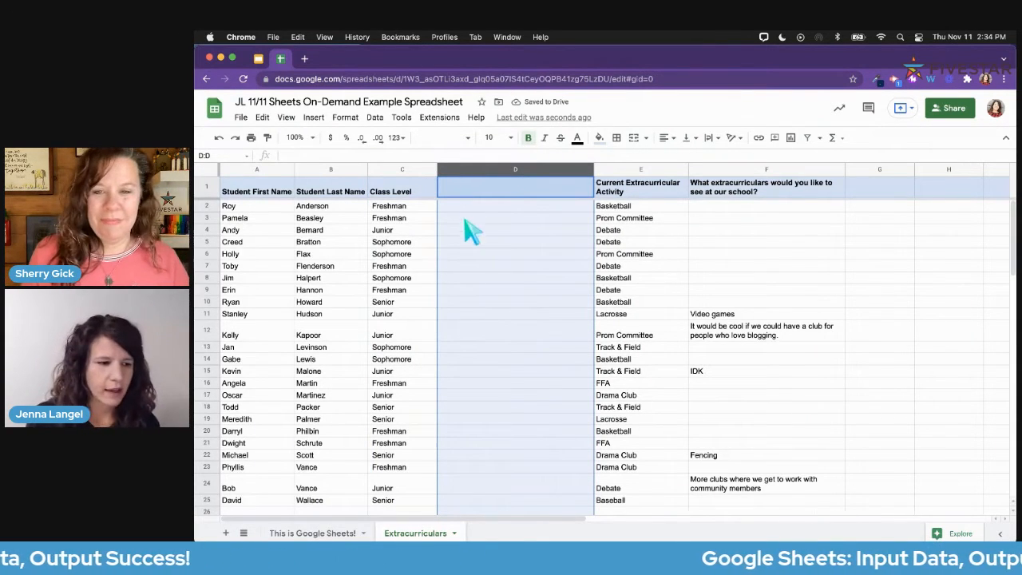
Delete the empty column D between Class Level and Current Extracurricular Activity
{"action": "left_click", "coordinate": [433, 229]}
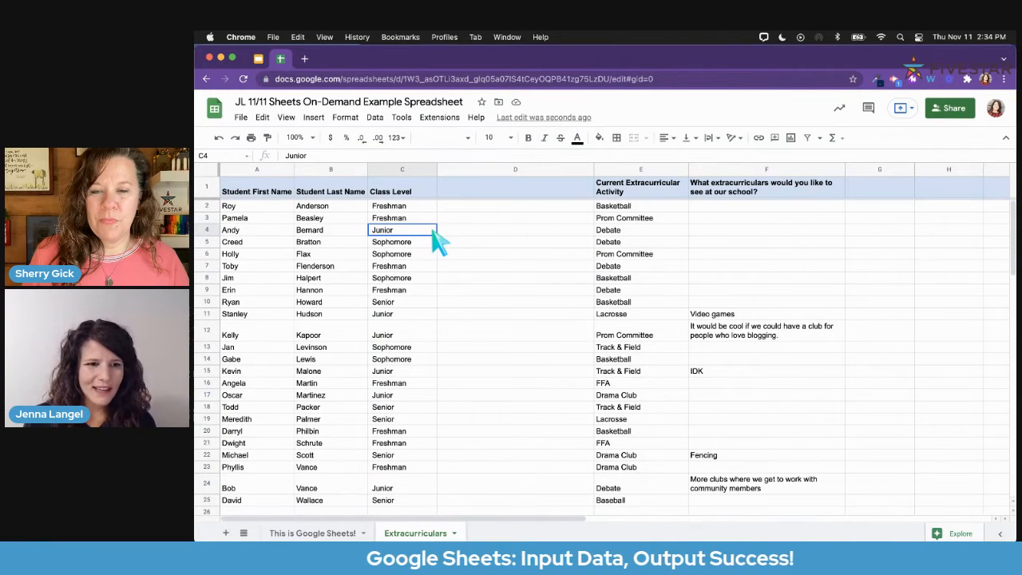
{"action": "left_click", "coordinate": [530, 171]}
{"action": "right_click", "coordinate": [530, 173]}
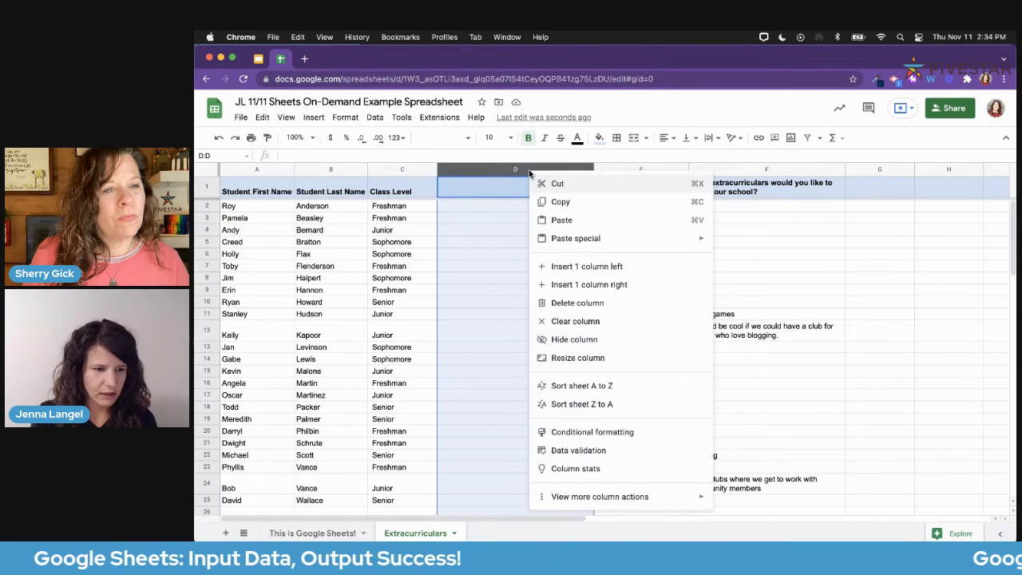
{"action": "left_click", "coordinate": [599, 303]}
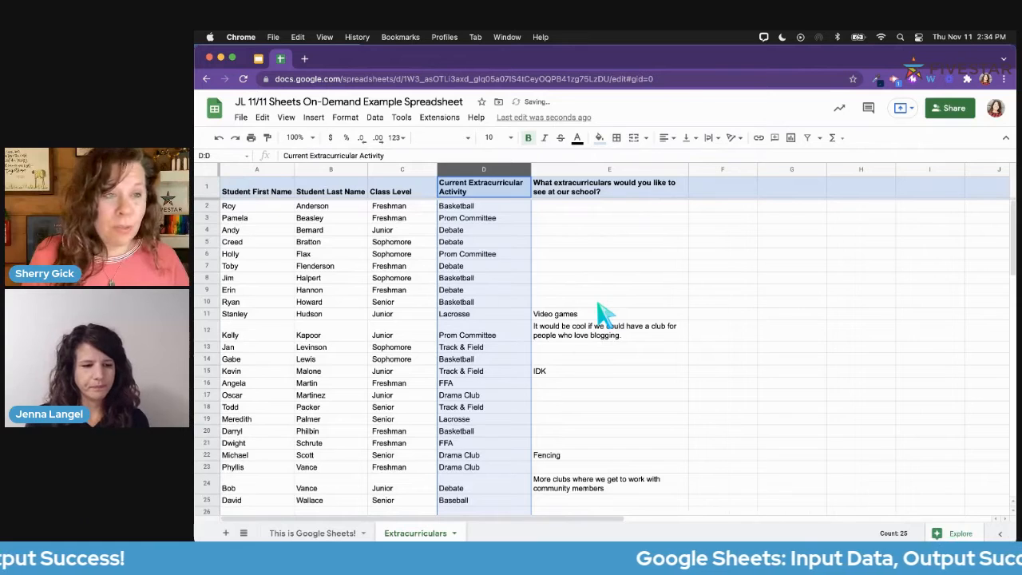
{"action": "left_click", "coordinate": [599, 304]}
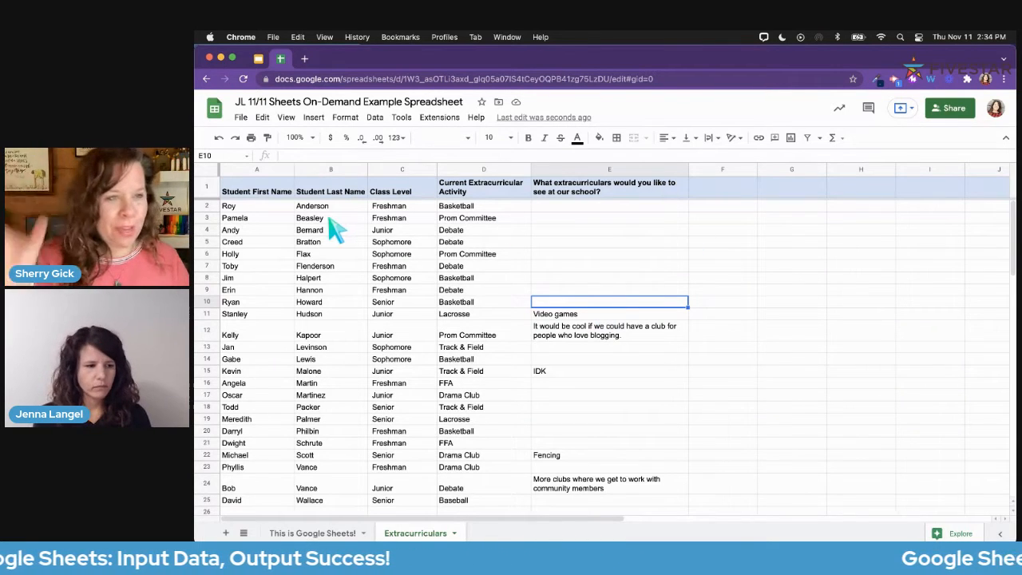
Compare the insert and delete options offered for a single cell, a whole column and a whole row
{"action": "right_click", "coordinate": [634, 220]}
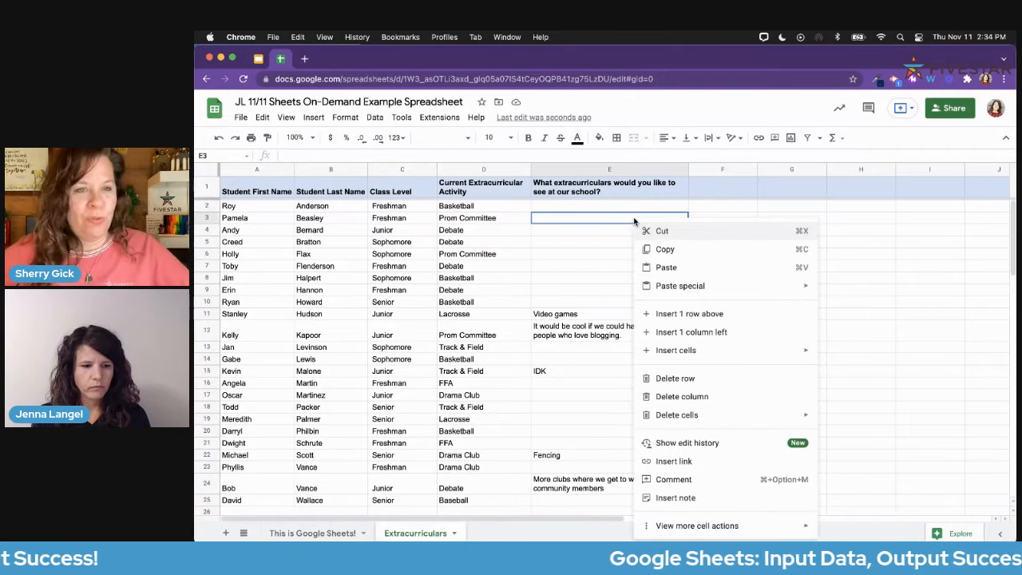
{"action": "right_click", "coordinate": [709, 170]}
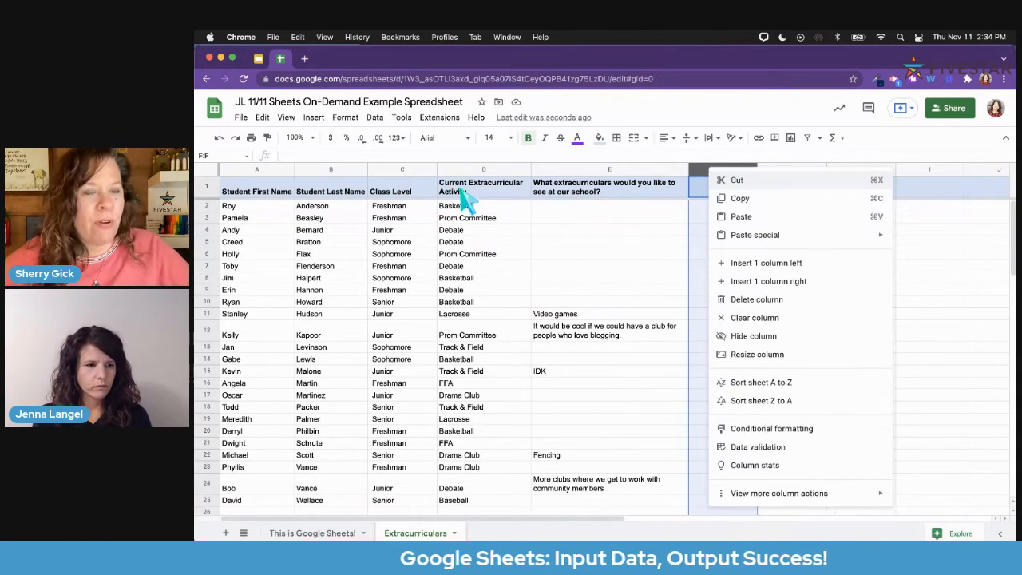
{"action": "right_click", "coordinate": [453, 168]}
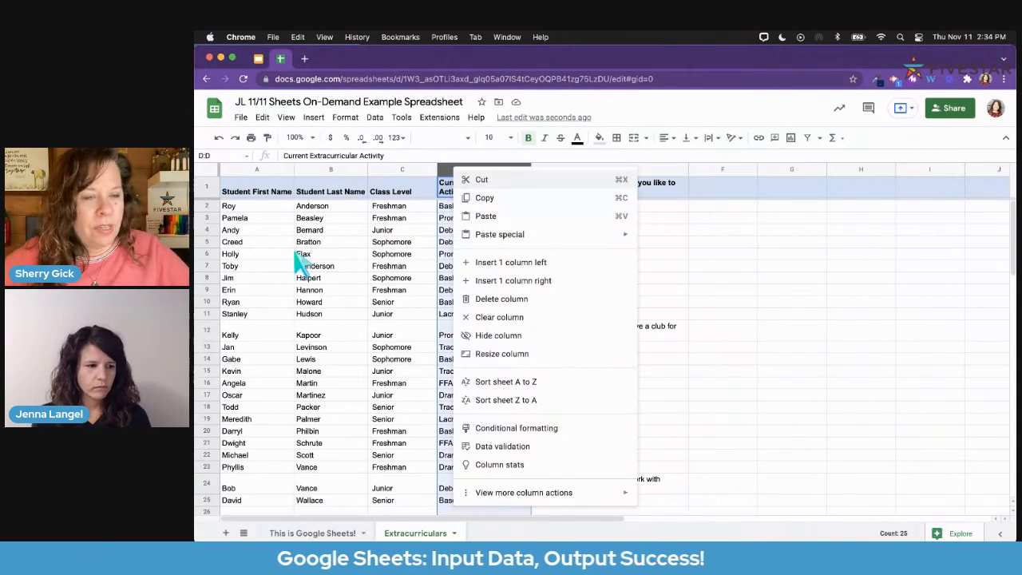
{"action": "right_click", "coordinate": [211, 267]}
{"action": "left_click", "coordinate": [537, 348]}
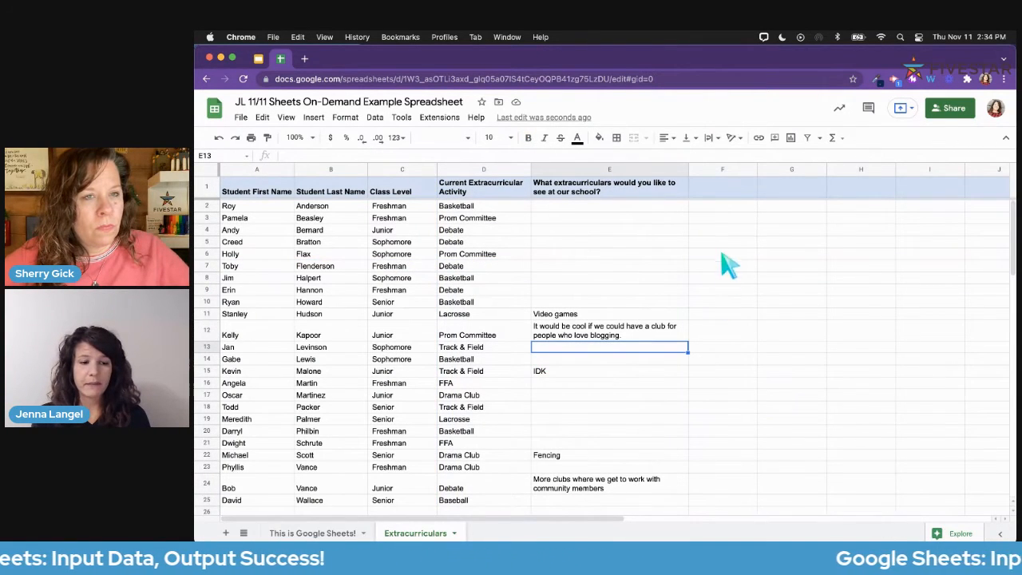
{"action": "right_click", "coordinate": [709, 170]}
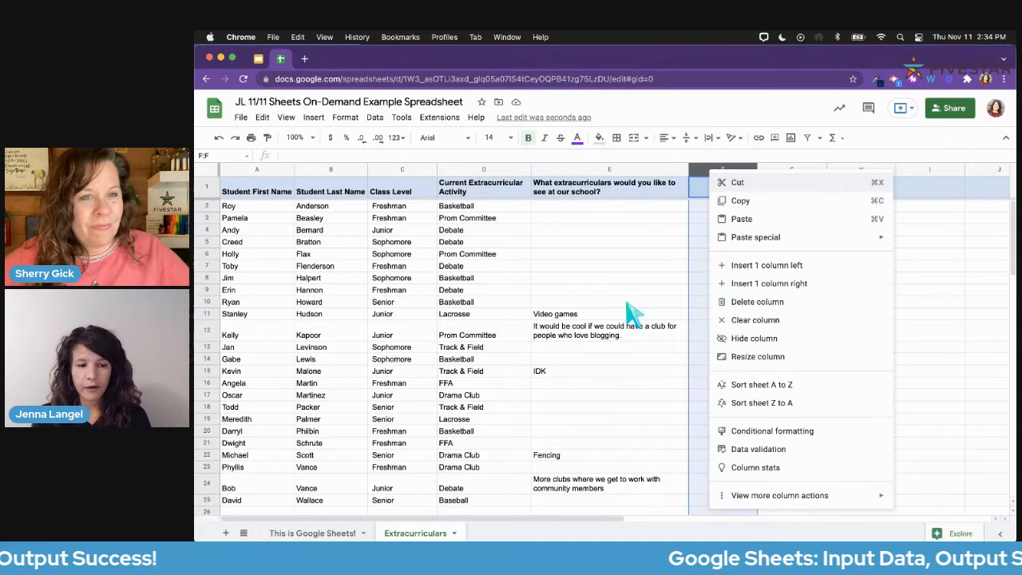
{"action": "left_click", "coordinate": [423, 467]}
{"action": "right_click", "coordinate": [417, 415]}
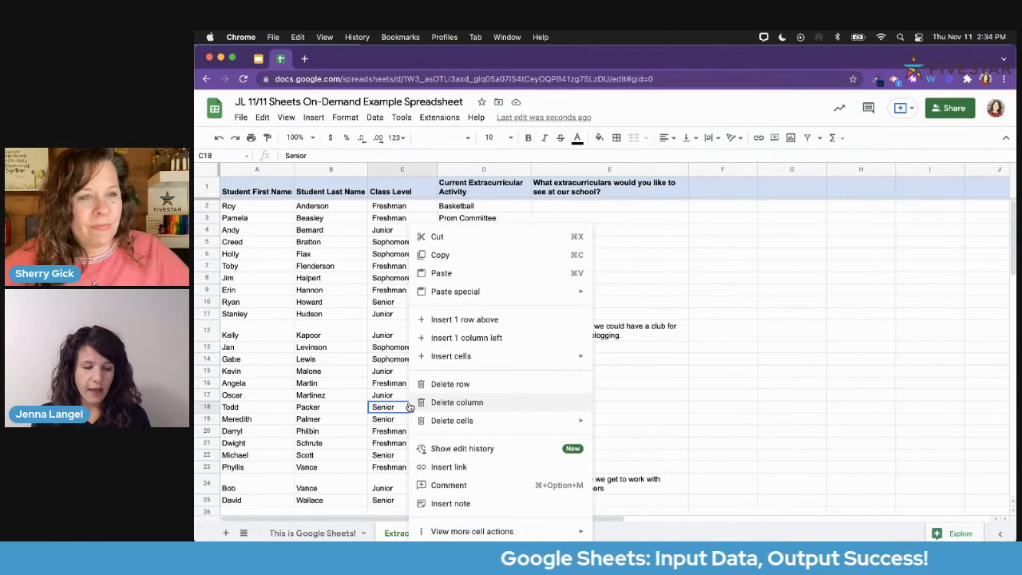
Switch to the "This is Google Sheets!" sheet
{"action": "left_click", "coordinate": [347, 528]}
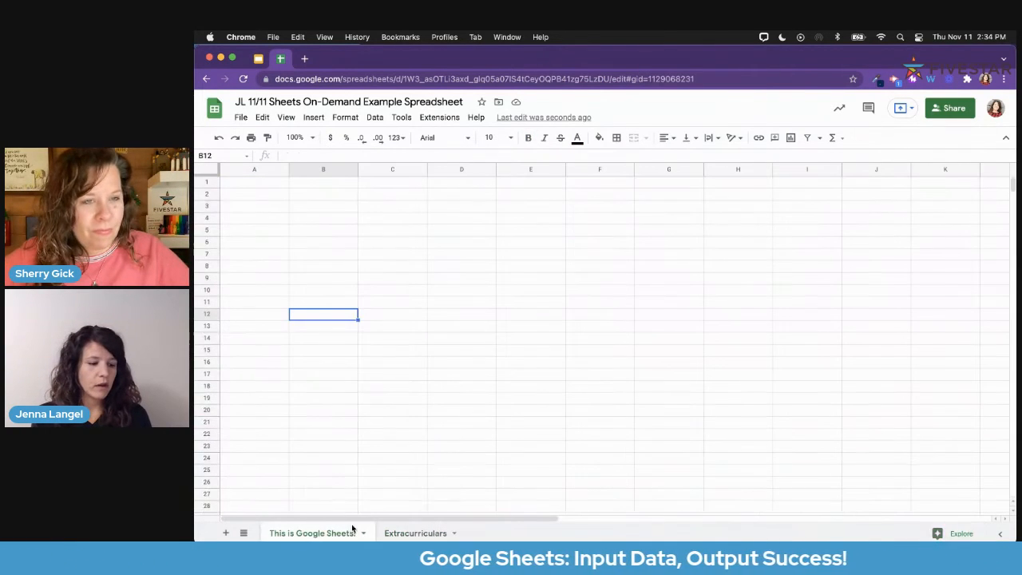
Return to the Extracurriculars sheet and check the options available for that sheet
{"action": "left_click", "coordinate": [423, 534]}
{"action": "right_click", "coordinate": [423, 534]}
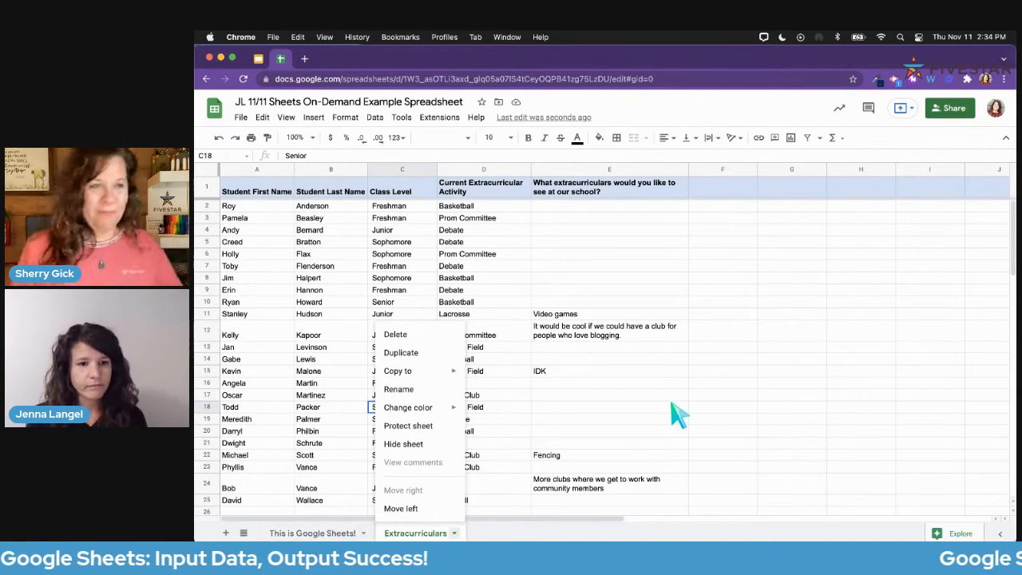
{"action": "left_click", "coordinate": [814, 394]}
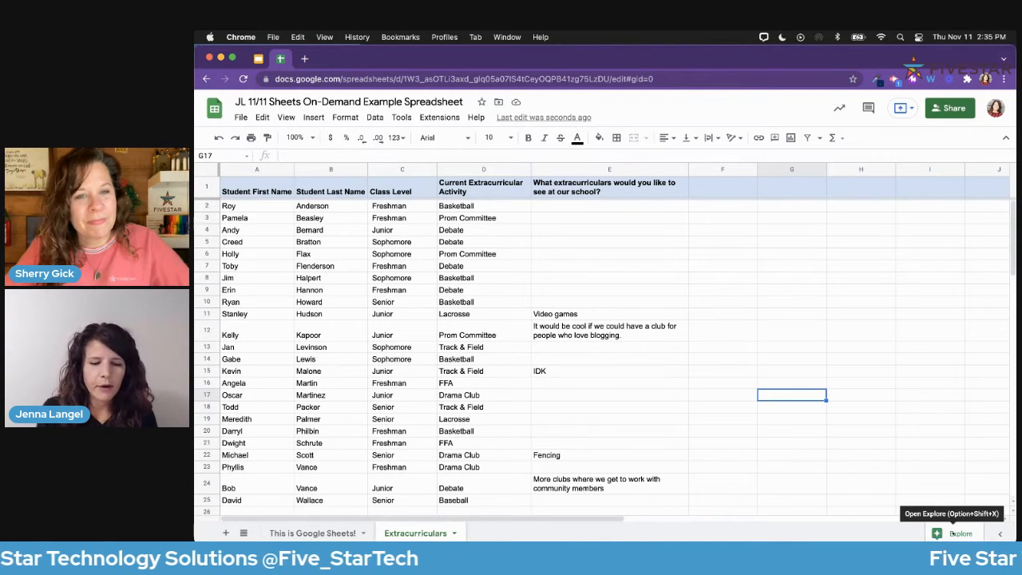
Open Explore for the student data and review its suggested answers, formatting, pivot table and analysis charts
{"action": "left_click", "coordinate": [952, 534]}
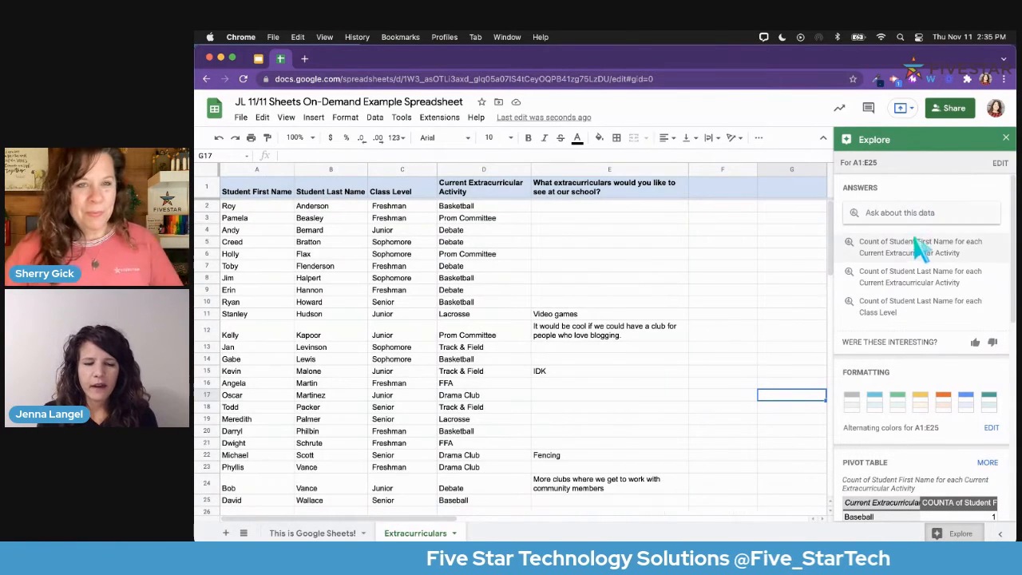
{"action": "scroll", "coordinate": [914, 319], "scroll_direction": "down", "scroll_amount": 1}
{"action": "scroll", "coordinate": [908, 315], "scroll_direction": "up", "scroll_amount": 1}
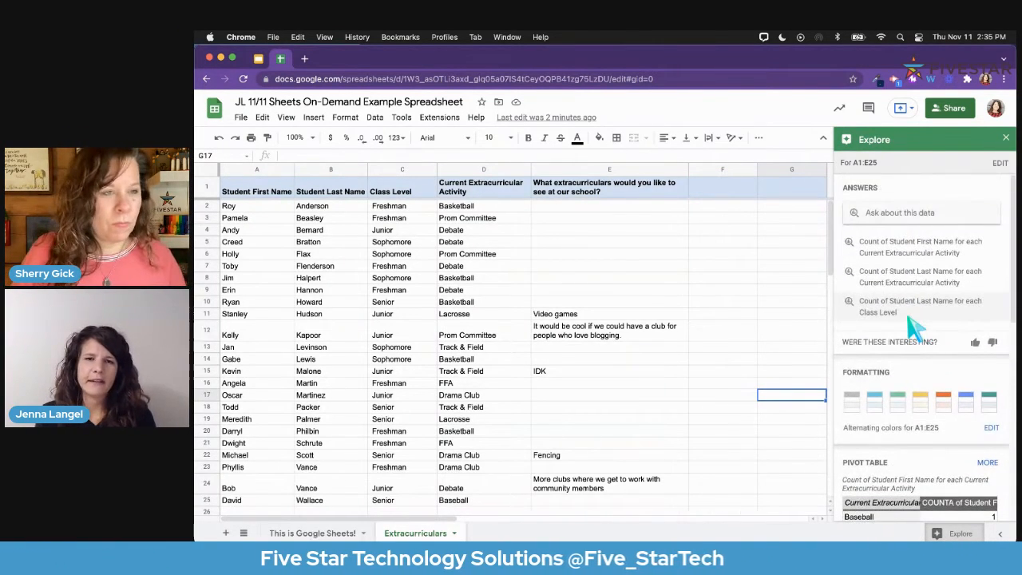
{"action": "scroll", "coordinate": [907, 315], "scroll_direction": "down", "scroll_amount": 1}
{"action": "scroll", "coordinate": [909, 318], "scroll_direction": "down", "scroll_amount": 2}
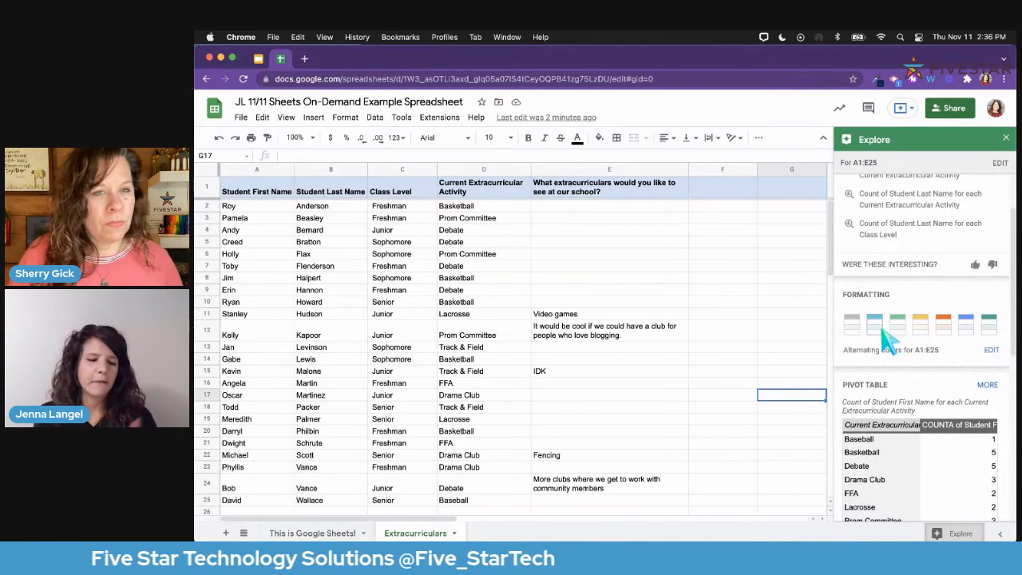
{"action": "scroll", "coordinate": [885, 336], "scroll_direction": "down", "scroll_amount": 1}
{"action": "scroll", "coordinate": [894, 334], "scroll_direction": "down", "scroll_amount": 2}
{"action": "scroll", "coordinate": [898, 331], "scroll_direction": "down", "scroll_amount": 2}
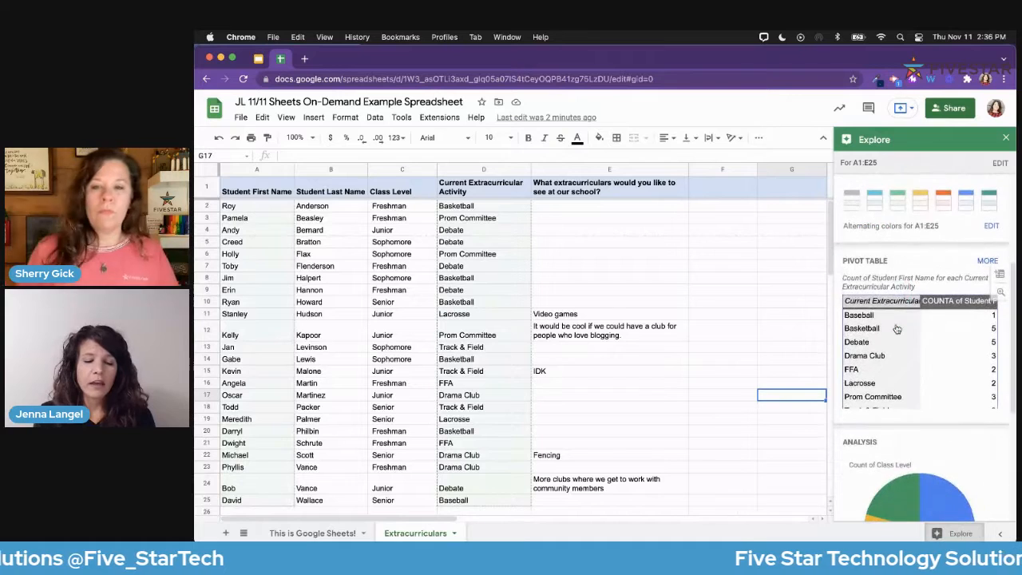
{"action": "scroll", "coordinate": [897, 331], "scroll_direction": "down", "scroll_amount": 4}
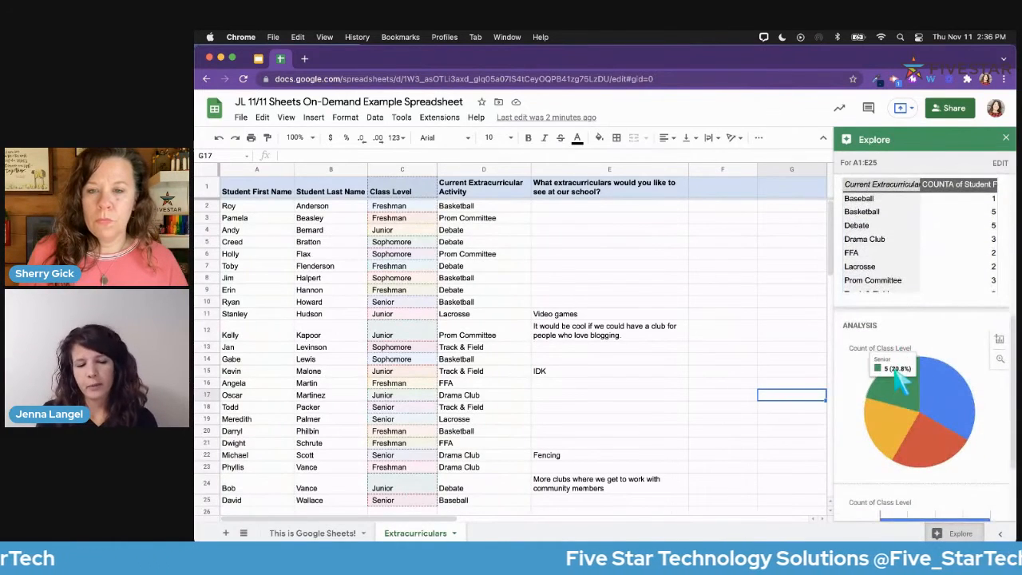
{"action": "scroll", "coordinate": [901, 376], "scroll_direction": "down", "scroll_amount": 4}
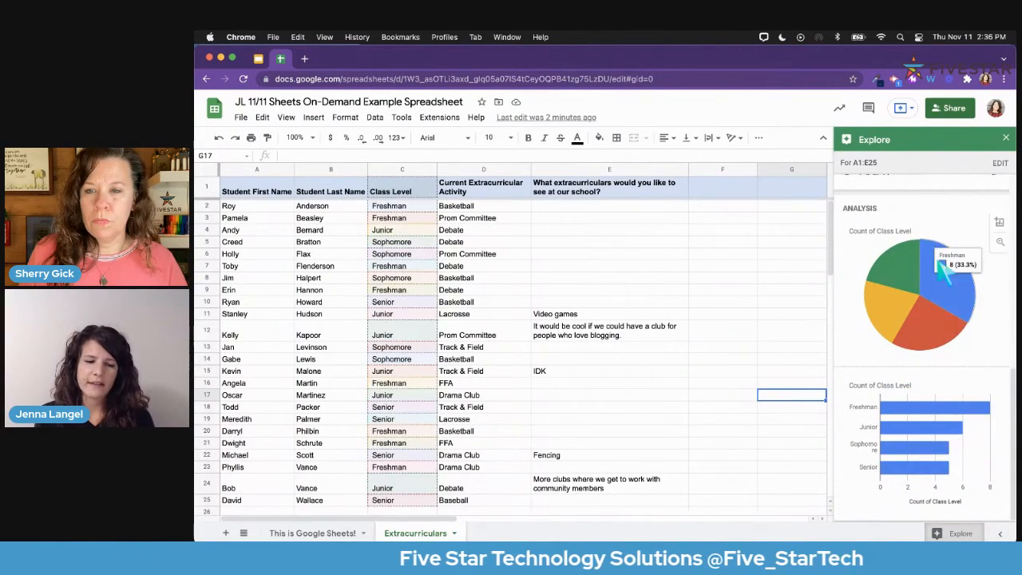
{"action": "scroll", "coordinate": [918, 292], "scroll_direction": "up", "scroll_amount": 1}
{"action": "scroll", "coordinate": [918, 291], "scroll_direction": "up", "scroll_amount": 10}
{"action": "scroll", "coordinate": [910, 287], "scroll_direction": "down", "scroll_amount": 5}
{"action": "scroll", "coordinate": [913, 290], "scroll_direction": "up", "scroll_amount": 5}
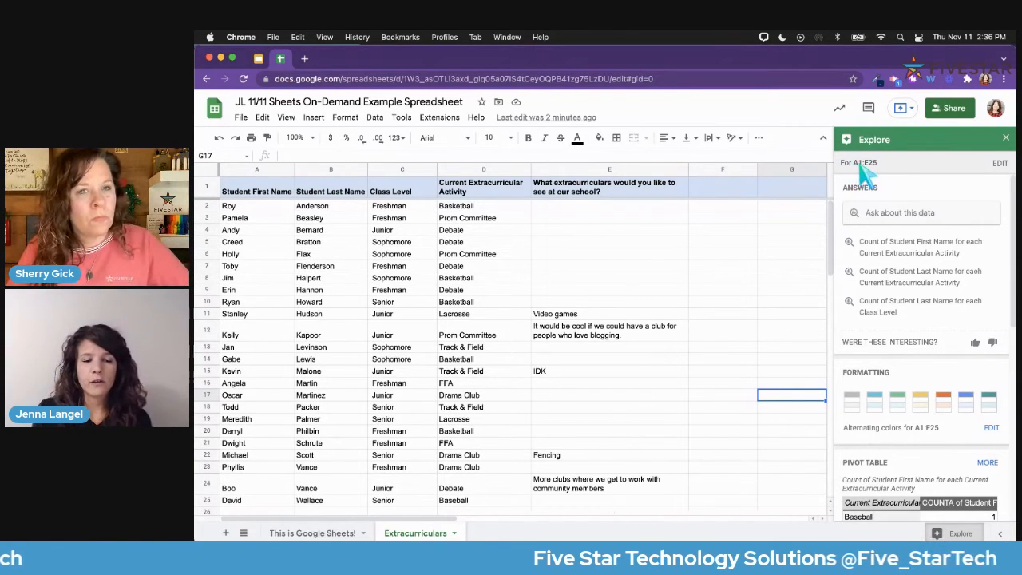
Compare Explore's count for the Class Level entries in C2:C25 with those for the whole Student Last Name and Class Level columns
{"action": "left_click", "coordinate": [644, 267]}
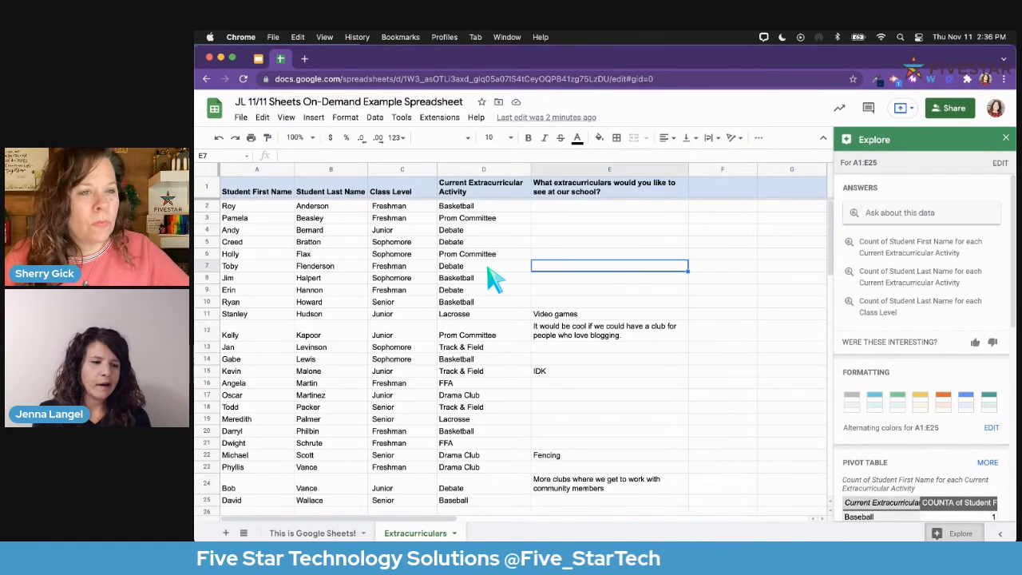
{"action": "left_click_drag", "start_coordinate": [409, 206], "coordinate": [430, 340]}
{"action": "scroll", "coordinate": [429, 341], "scroll_direction": "up", "scroll_amount": 5}
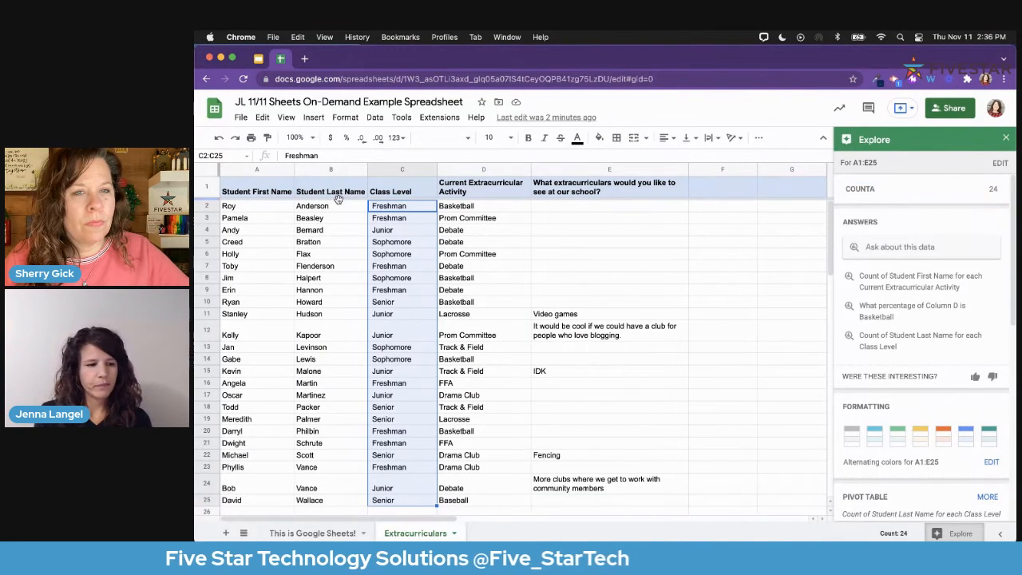
{"action": "left_click", "coordinate": [339, 167]}
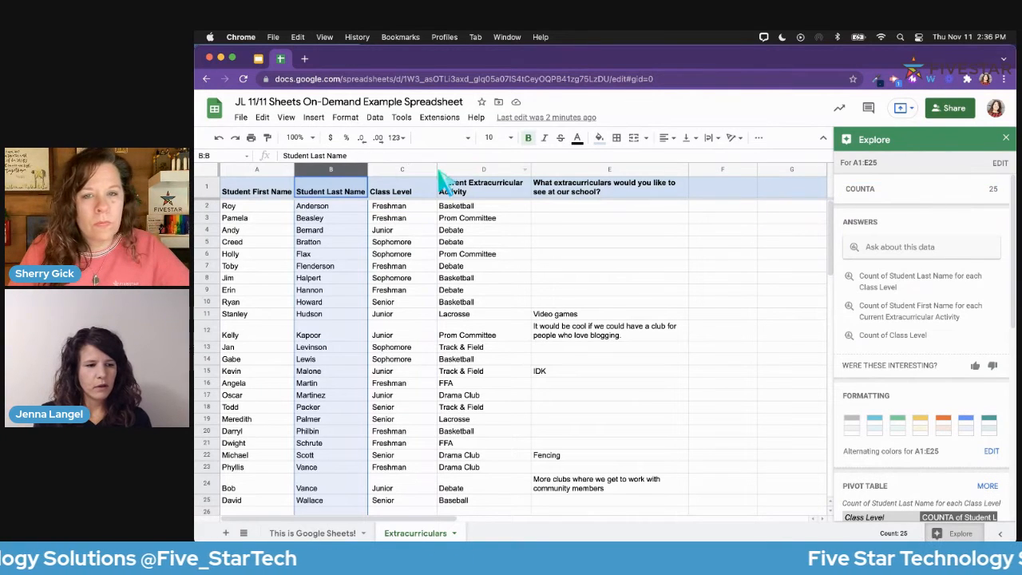
{"action": "left_click", "coordinate": [411, 168]}
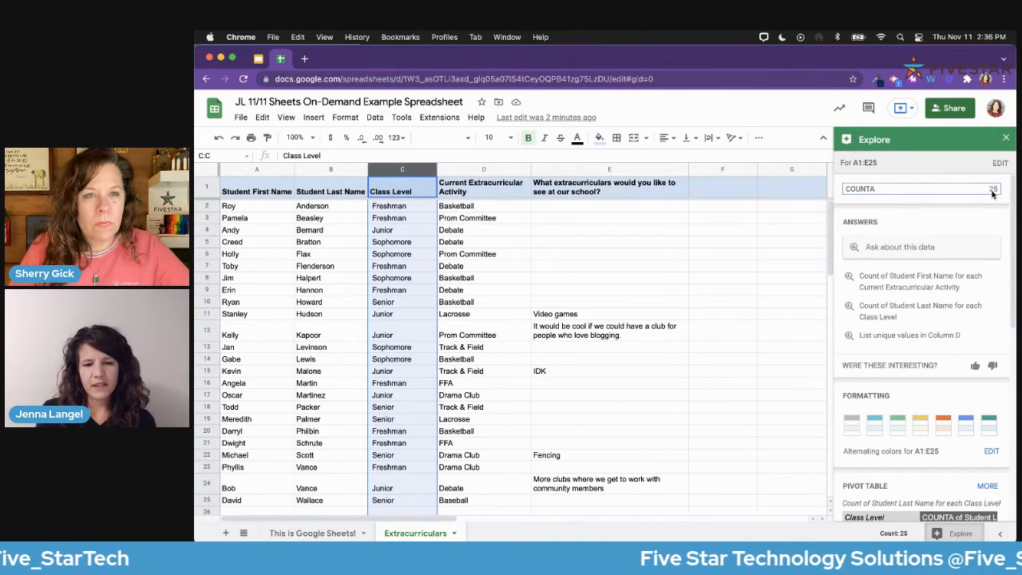
{"action": "scroll", "coordinate": [435, 342], "scroll_direction": "down", "scroll_amount": 2}
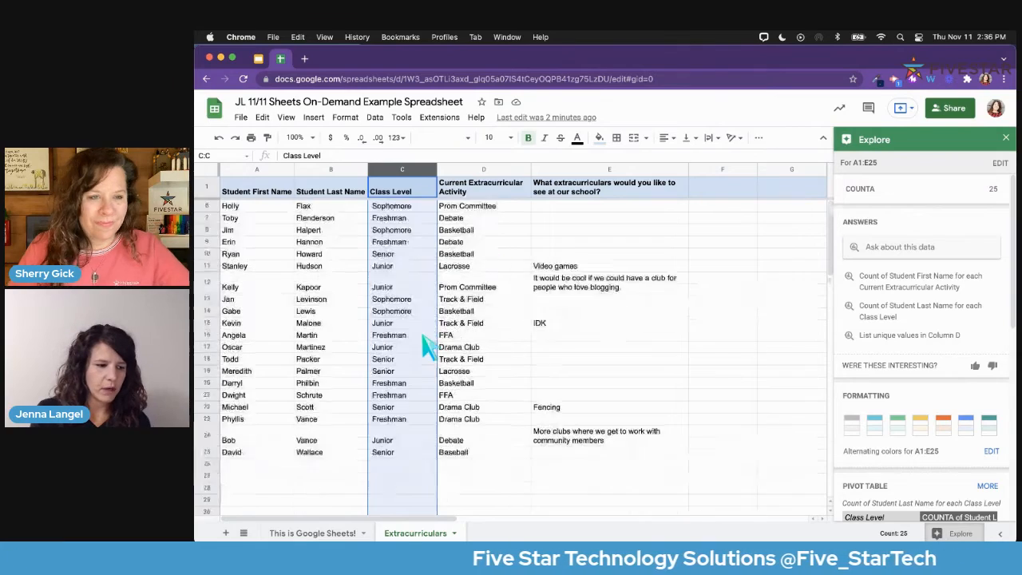
{"action": "scroll", "coordinate": [428, 343], "scroll_direction": "up", "scroll_amount": 2}
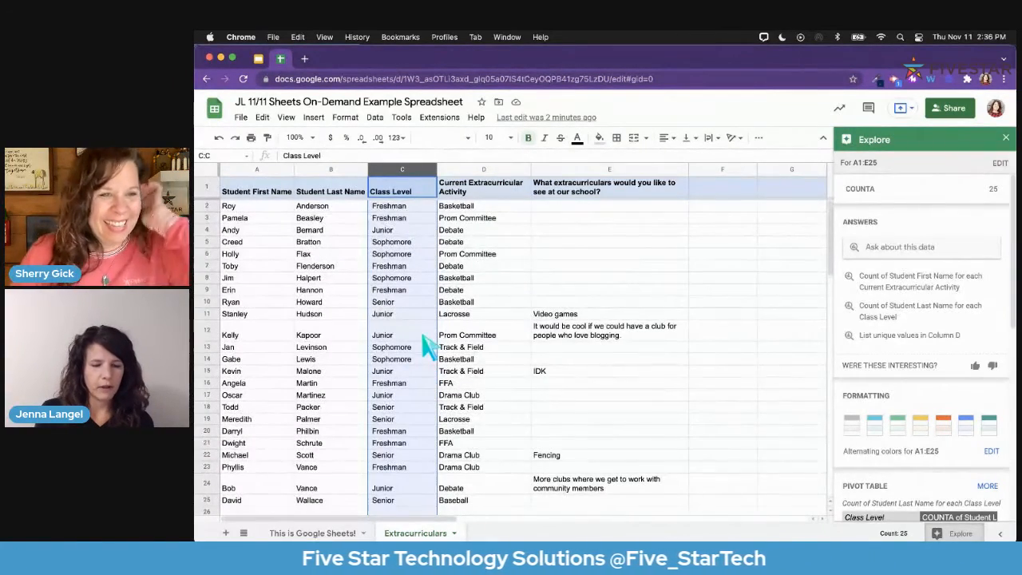
Reselect only the Class Level entries in C2:C25, without the header, to check Explore's count
{"action": "left_click", "coordinate": [434, 232]}
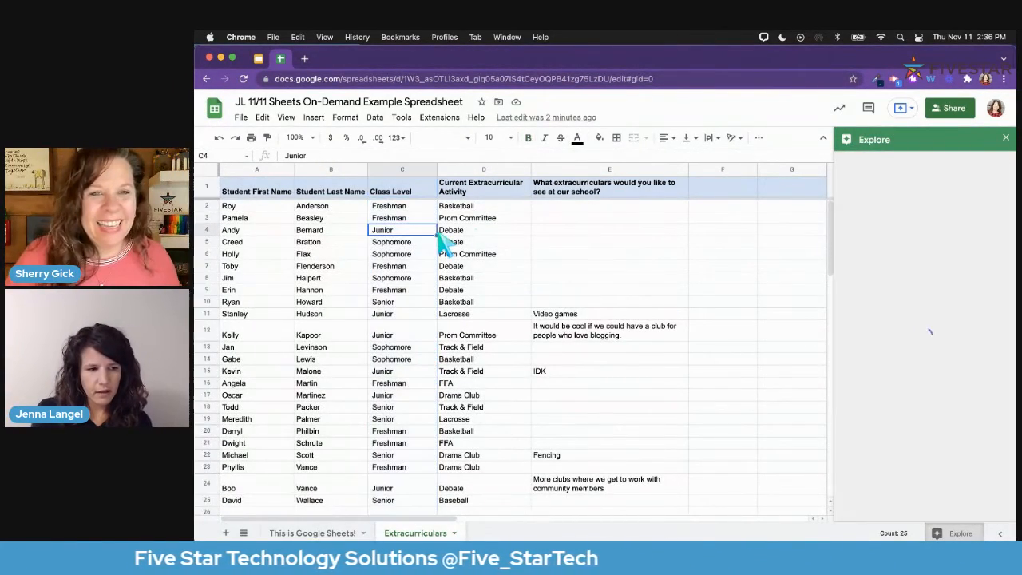
{"action": "left_click_drag", "start_coordinate": [415, 207], "coordinate": [401, 300]}
{"action": "scroll", "coordinate": [468, 327], "scroll_direction": "up", "scroll_amount": 5}
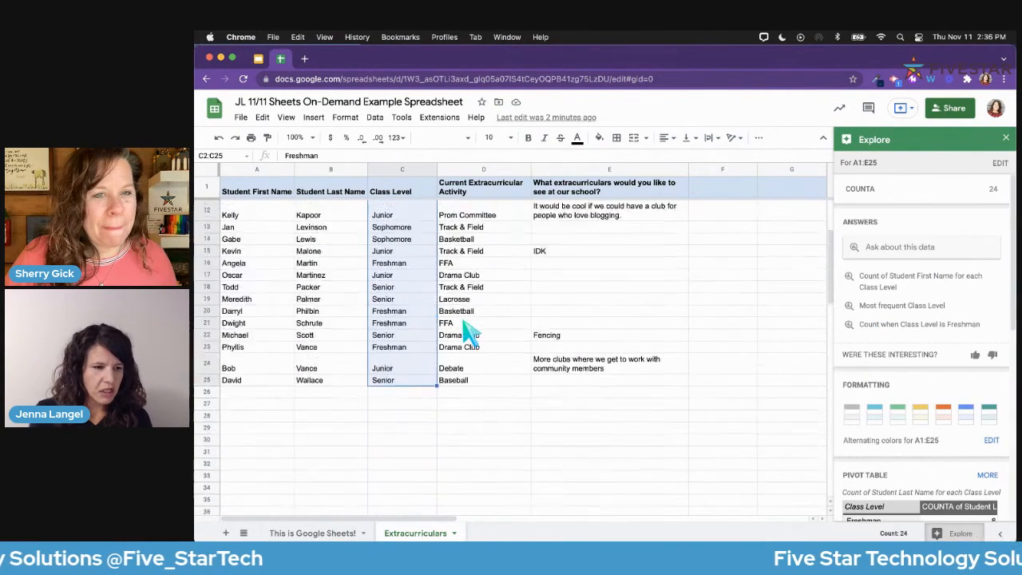
Select the Current Extracurricular Activity entries in D2:D25 and browse the questions Explore suggests about the data
{"action": "left_click", "coordinate": [501, 206]}
{"action": "left_click_drag", "start_coordinate": [502, 218], "coordinate": [487, 405]}
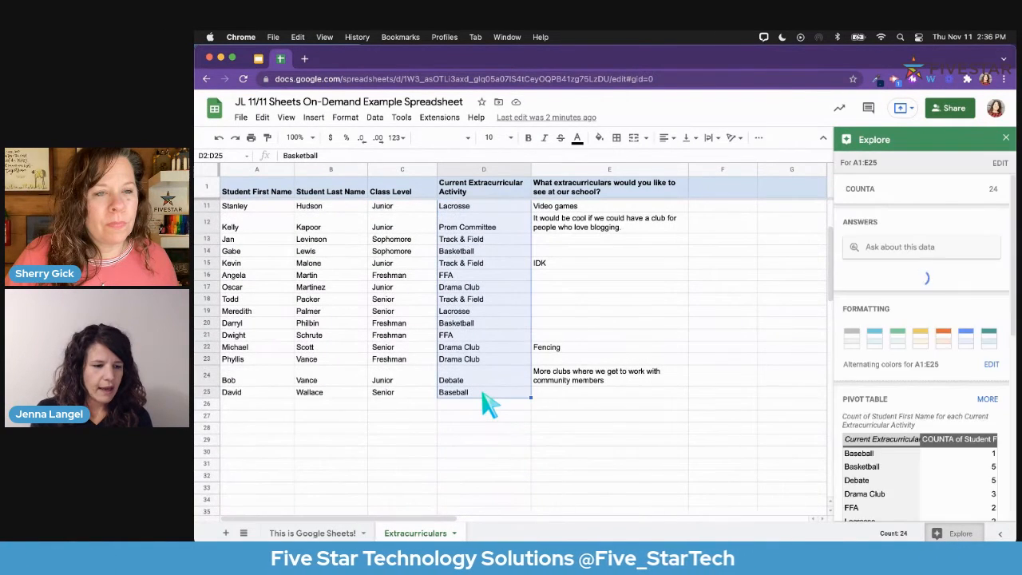
{"action": "left_click", "coordinate": [871, 311]}
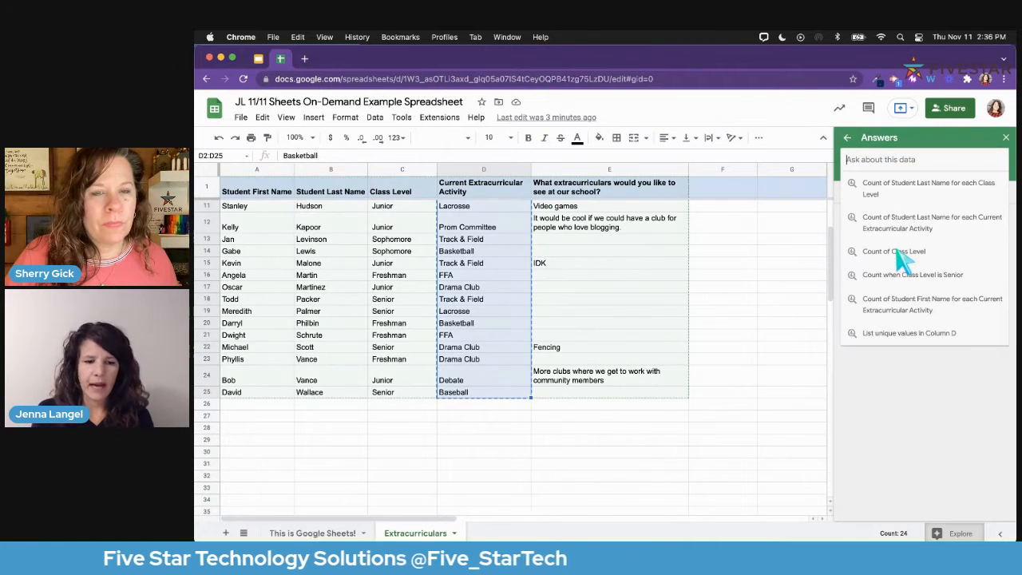
{"action": "left_click", "coordinate": [847, 140]}
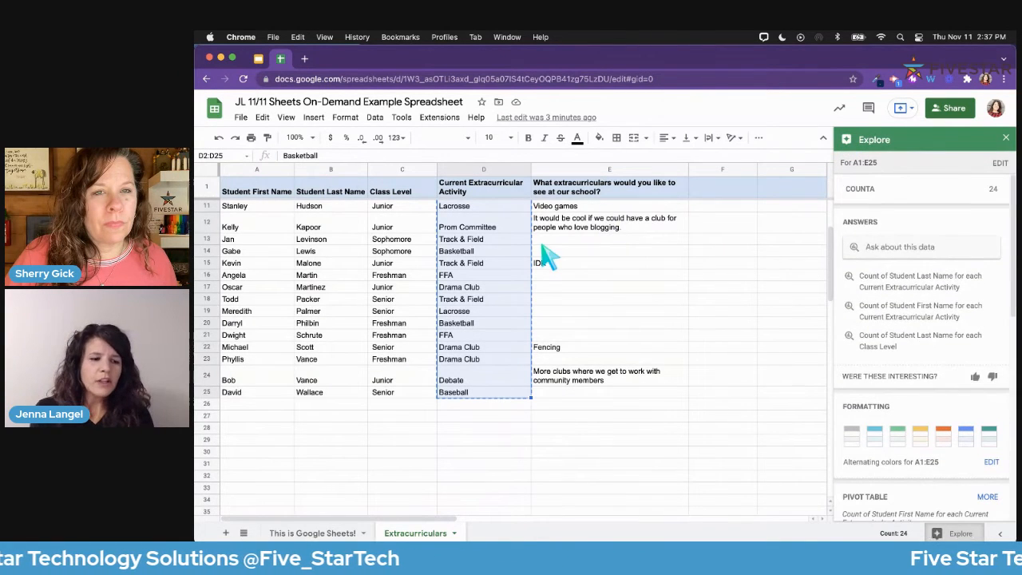
{"action": "scroll", "coordinate": [508, 251], "scroll_direction": "up", "scroll_amount": 3}
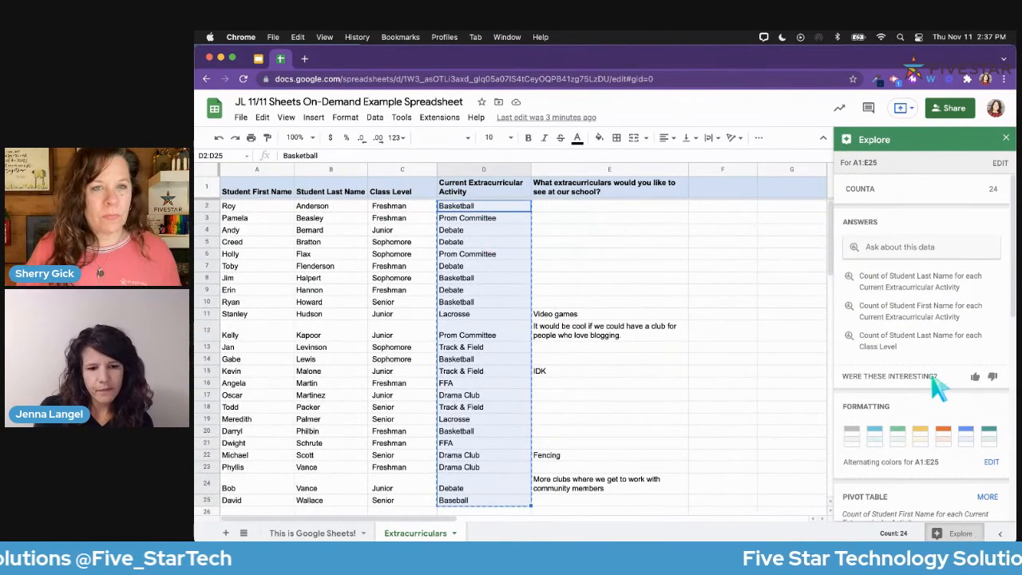
{"action": "left_click", "coordinate": [902, 248]}
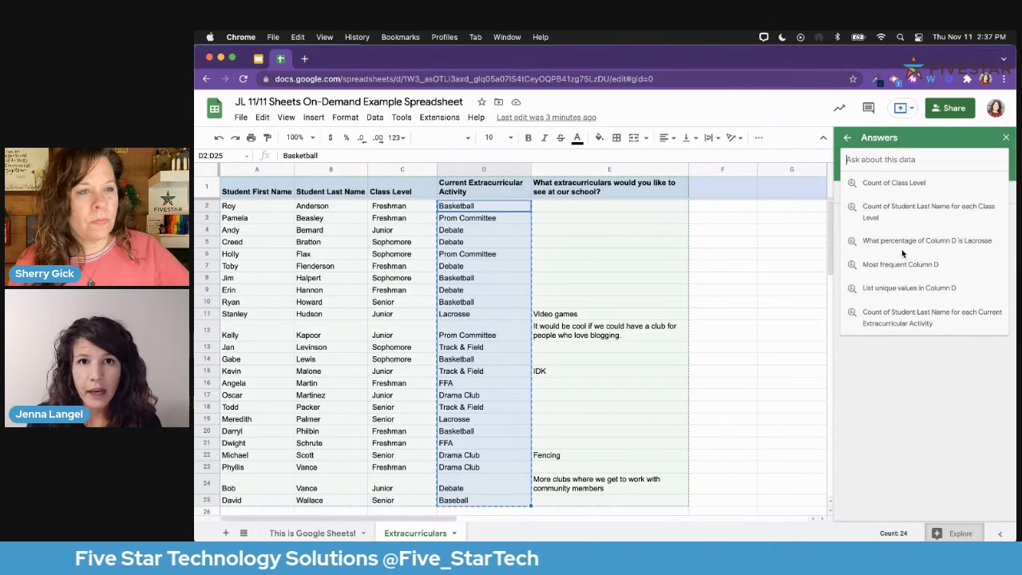
{"action": "left_click", "coordinate": [847, 139]}
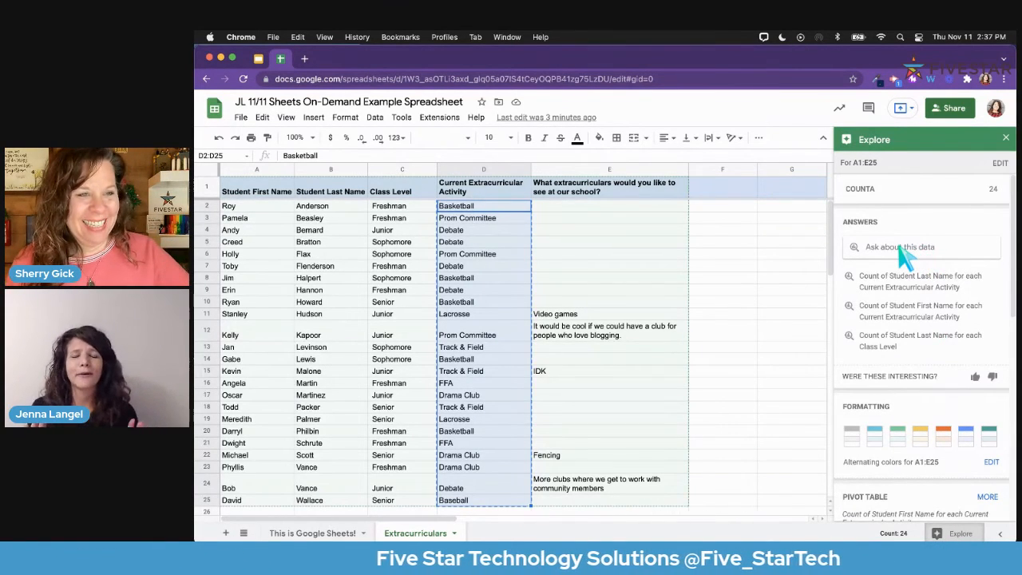
Ask Explore "count if Basketball" and reveal the formula behind the answer
{"action": "left_click", "coordinate": [889, 249]}
{"action": "type", "text": "c"}
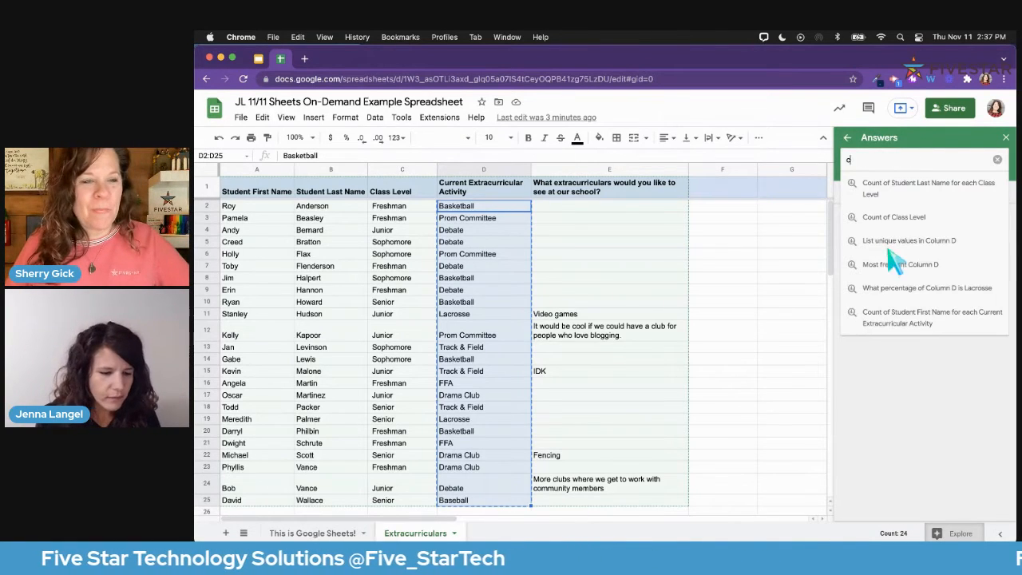
{"action": "type", "text": "ount i"}
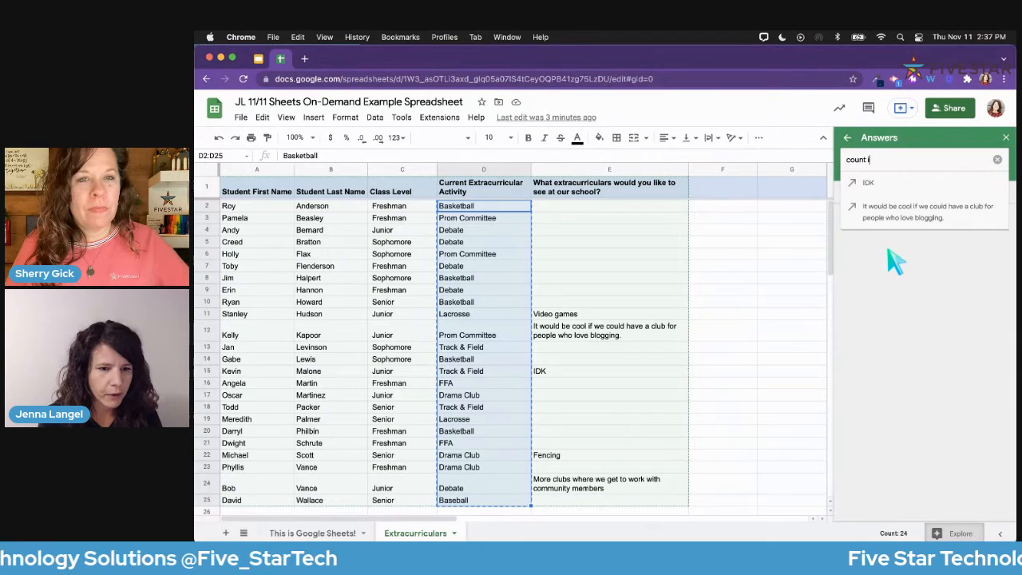
{"action": "type", "text": "f ba"}
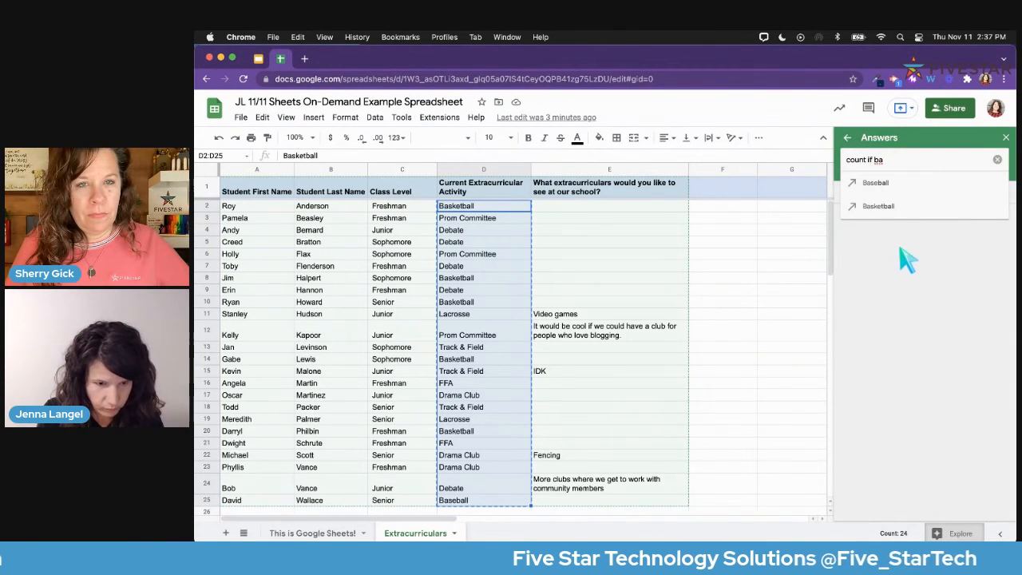
{"action": "left_click", "coordinate": [883, 208]}
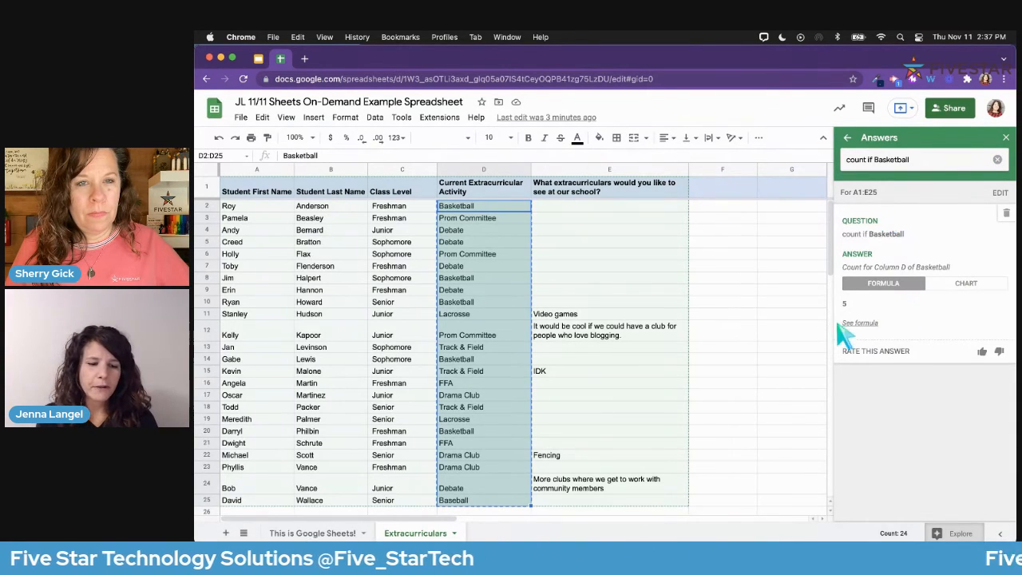
{"action": "left_click", "coordinate": [859, 324]}
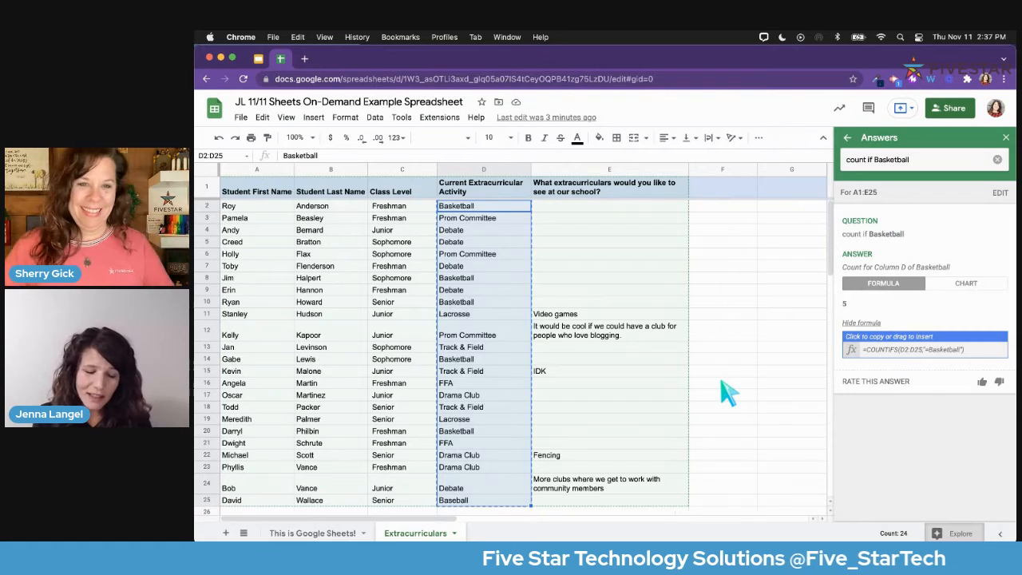
Insert Explore's suggested formula =COUNTIFS(D2:D25,"=Basketball") into cell D26 below the activity entries
{"action": "scroll", "coordinate": [762, 395], "scroll_direction": "down", "scroll_amount": 3}
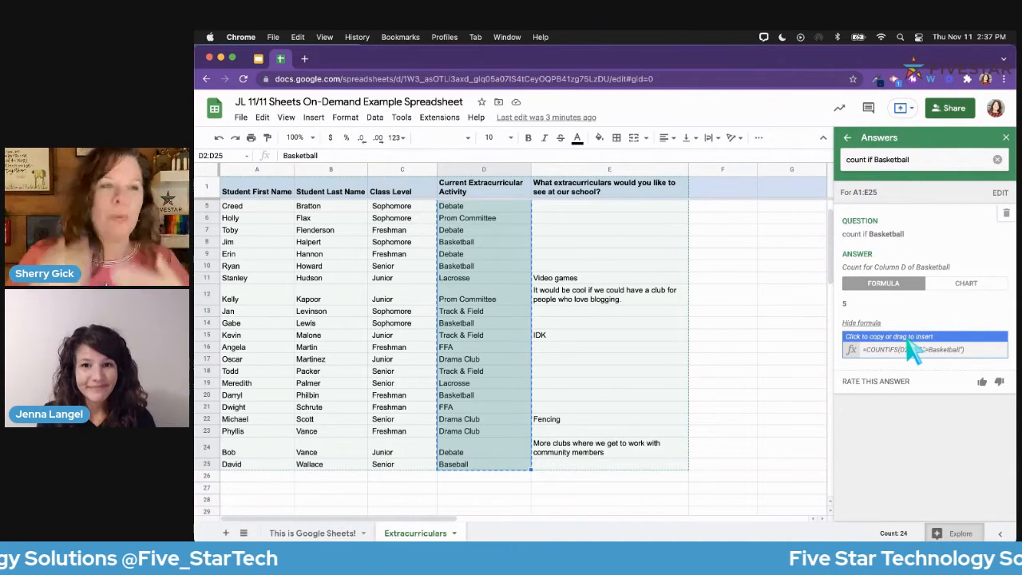
{"action": "scroll", "coordinate": [818, 357], "scroll_direction": "down", "scroll_amount": 1}
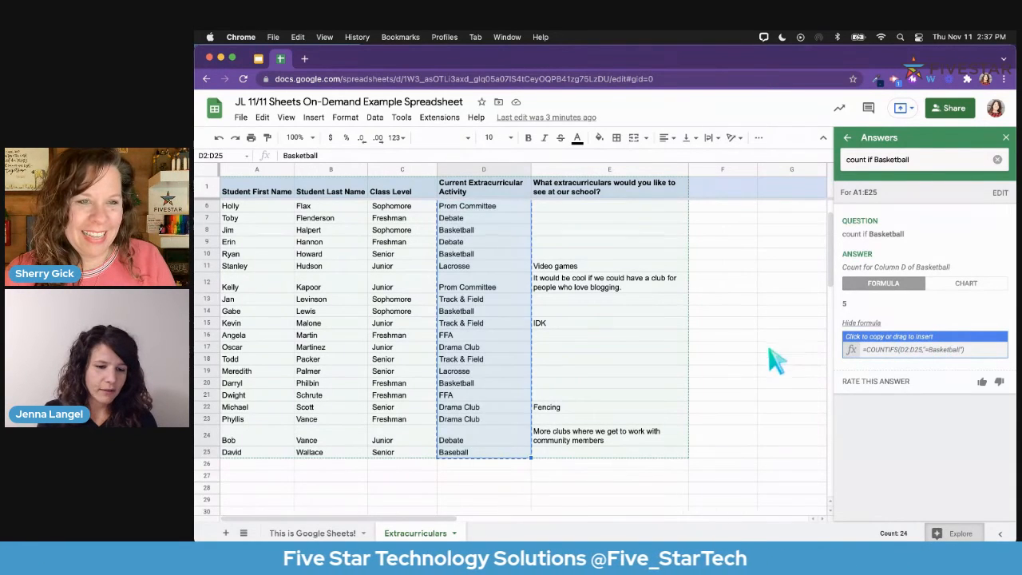
{"action": "left_click_drag", "start_coordinate": [922, 351], "coordinate": [479, 467]}
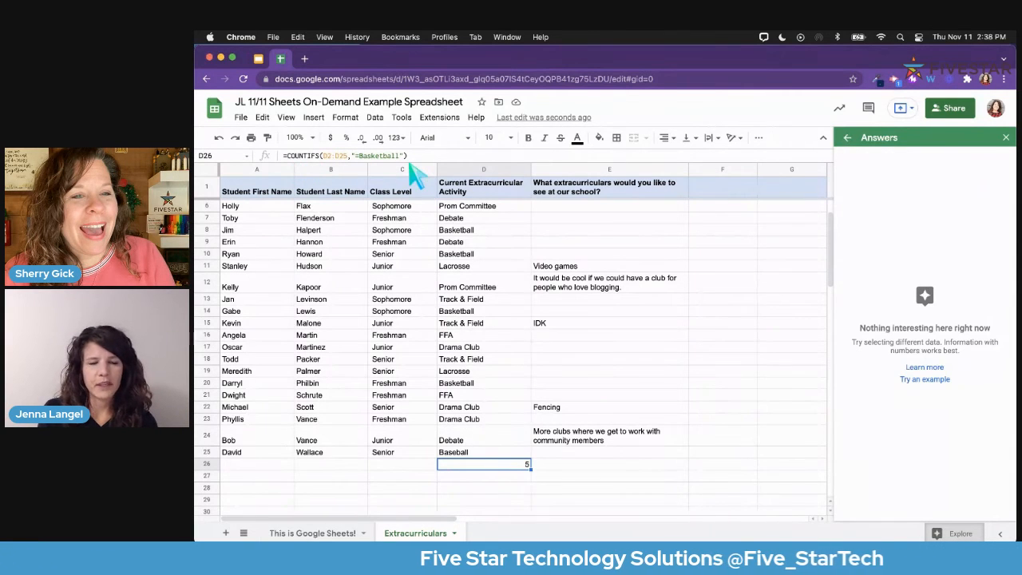
Select the activity entries in D2:D25 again and return to the main Explore overview
{"action": "scroll", "coordinate": [468, 283], "scroll_direction": "up", "scroll_amount": 2}
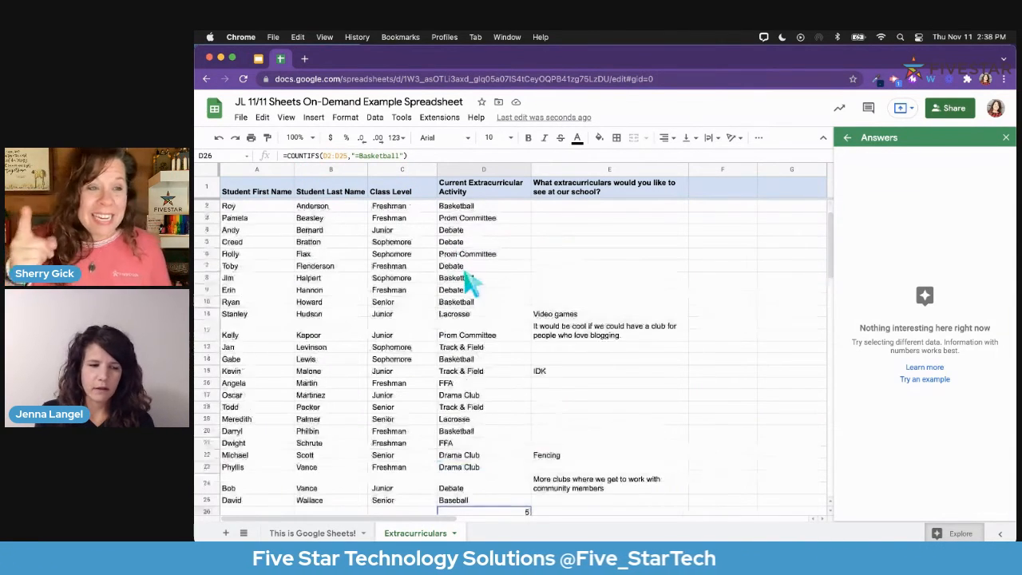
{"action": "left_click", "coordinate": [505, 209]}
{"action": "left_click", "coordinate": [503, 292]}
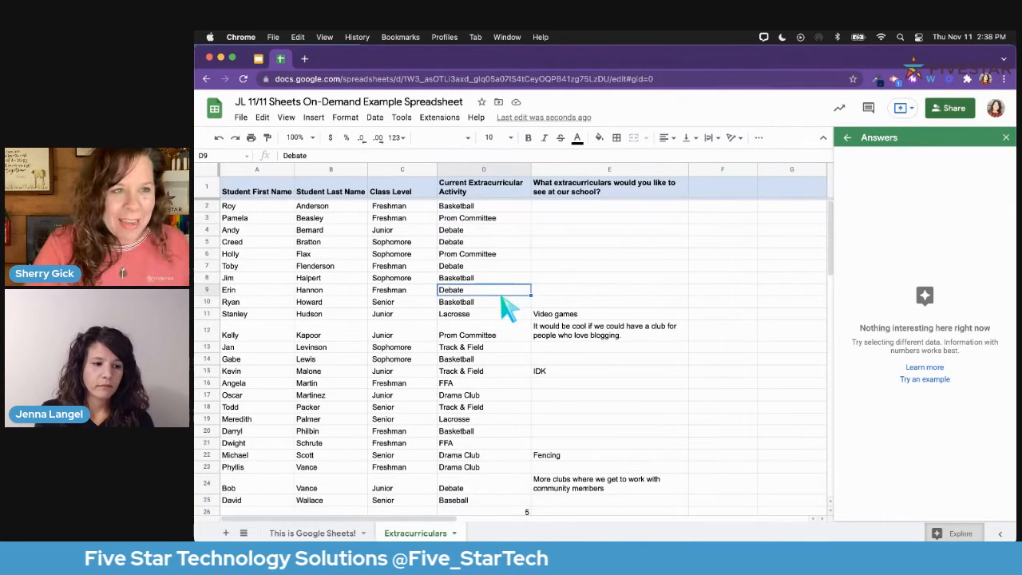
{"action": "left_click_drag", "start_coordinate": [511, 209], "coordinate": [515, 507]}
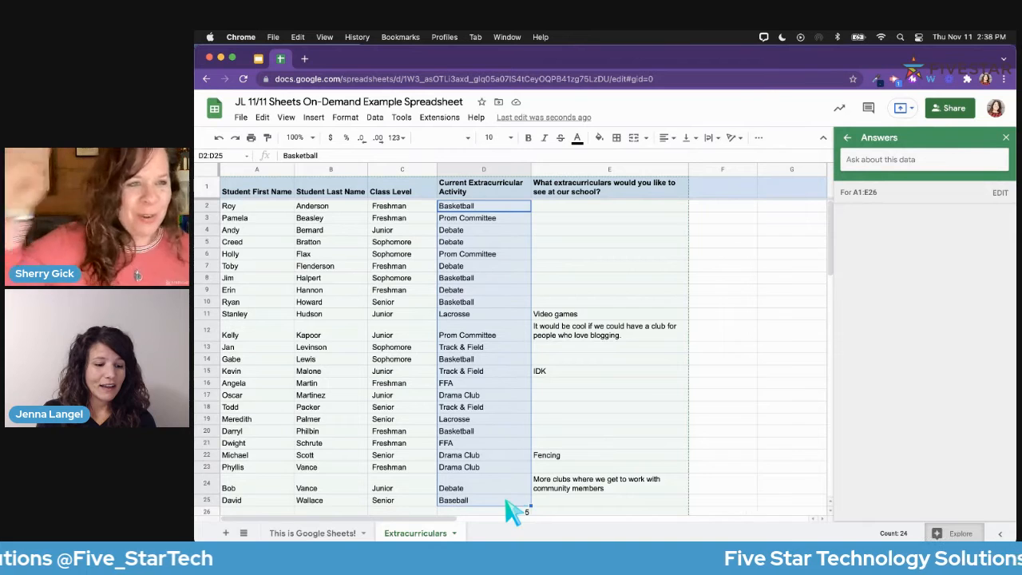
{"action": "left_click", "coordinate": [847, 137]}
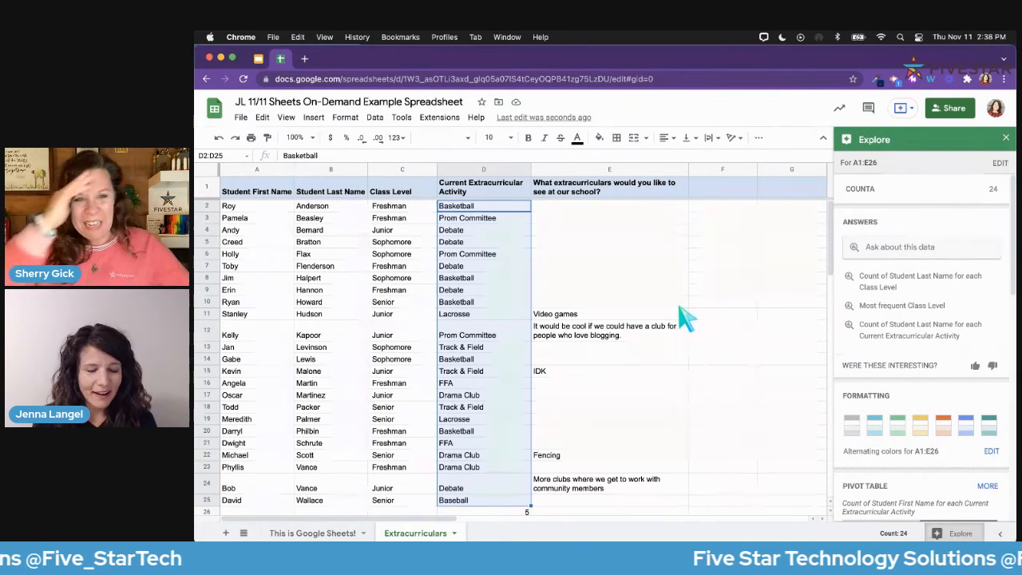
Select the activity entries in D3:D12 and view Explore's answer for the count of Student First Name for each Current Extracurricular Activity
{"action": "left_click", "coordinate": [460, 234]}
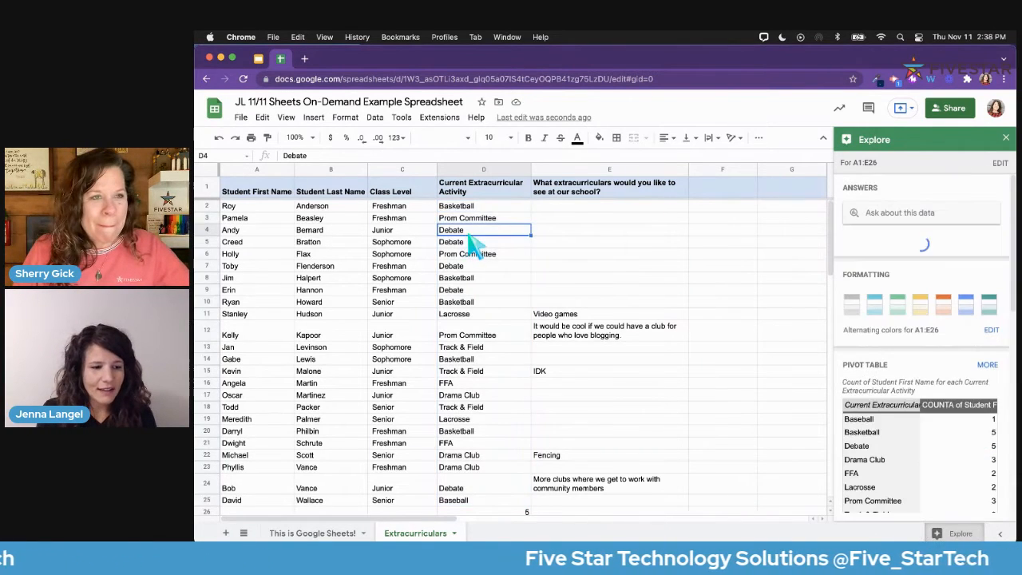
{"action": "left_click", "coordinate": [479, 265]}
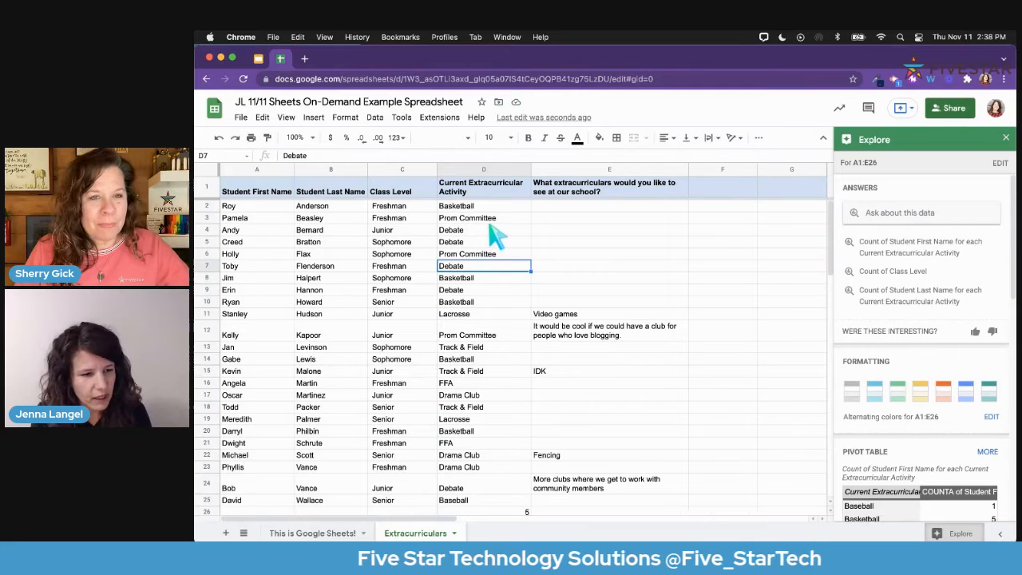
{"action": "left_click_drag", "start_coordinate": [487, 217], "coordinate": [489, 336]}
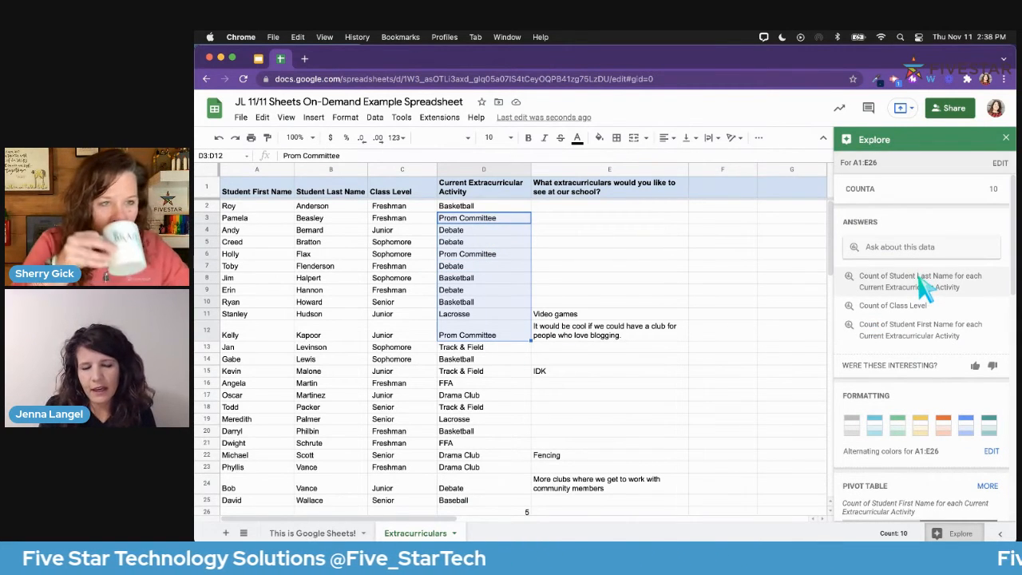
{"action": "left_click", "coordinate": [922, 335]}
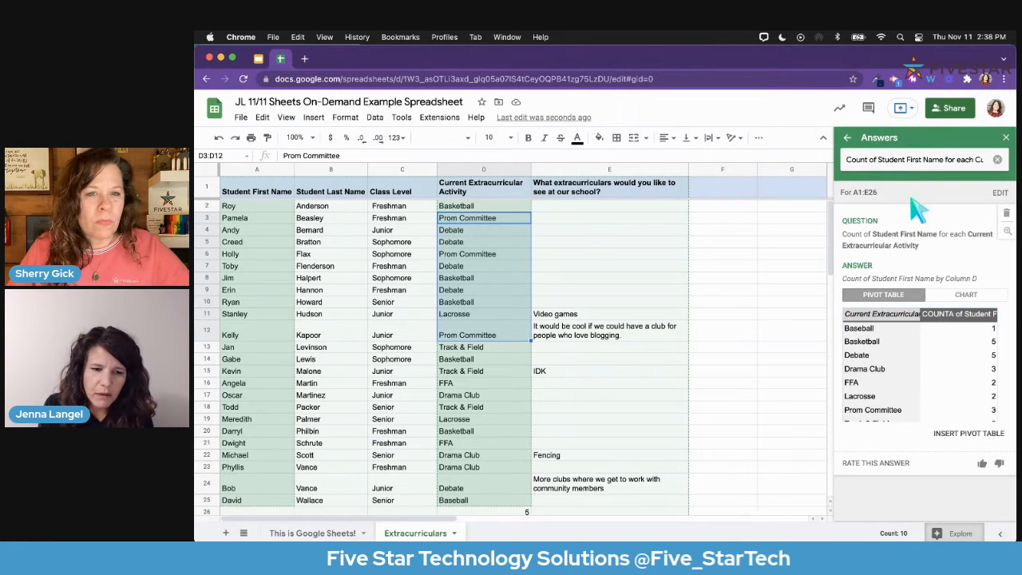
{"action": "left_click", "coordinate": [847, 138]}
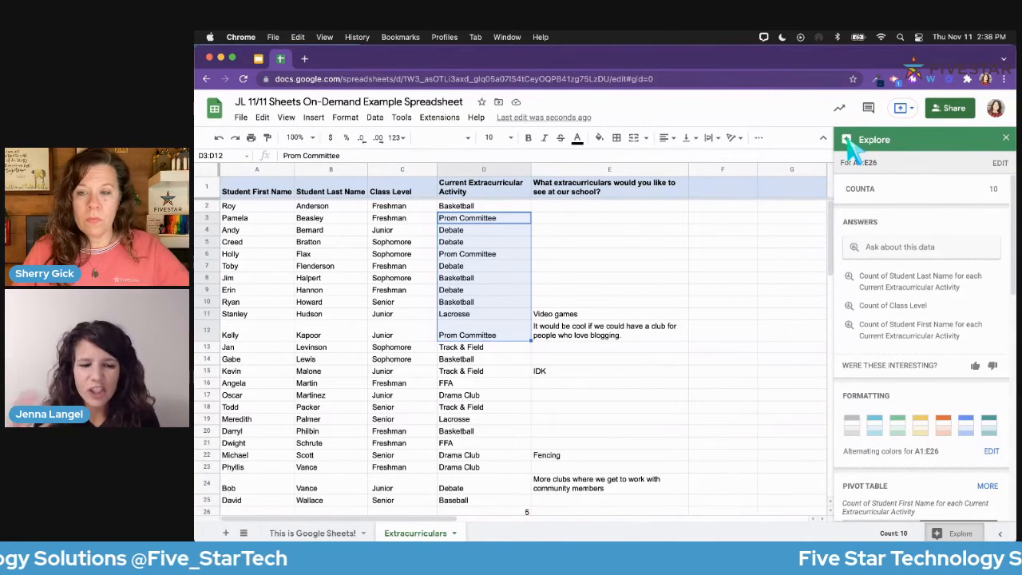
View Explore's answer for Count of Class Level, close Explore, and select the empty cell F6
{"action": "left_click", "coordinate": [892, 305]}
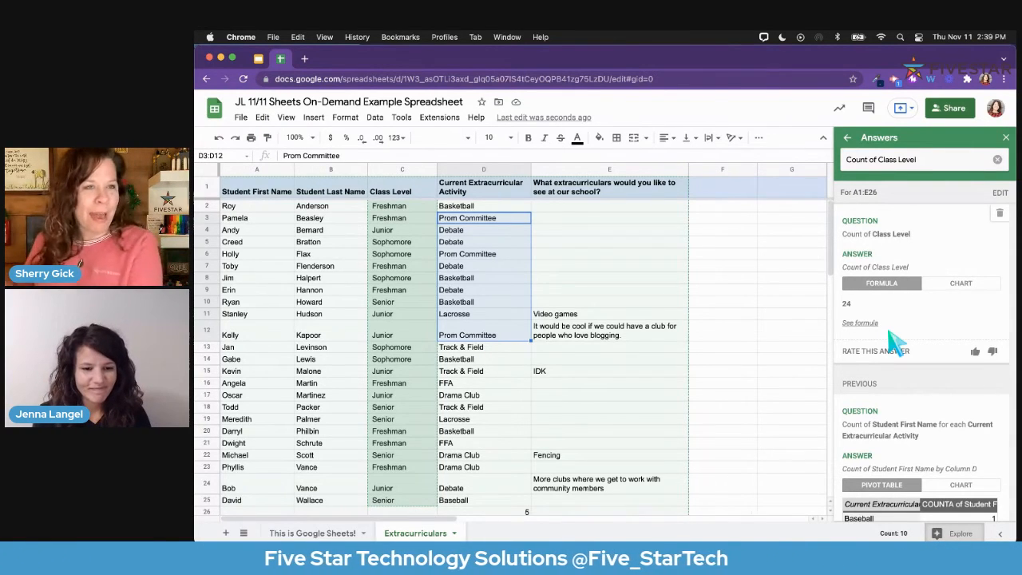
{"action": "left_click", "coordinate": [847, 137]}
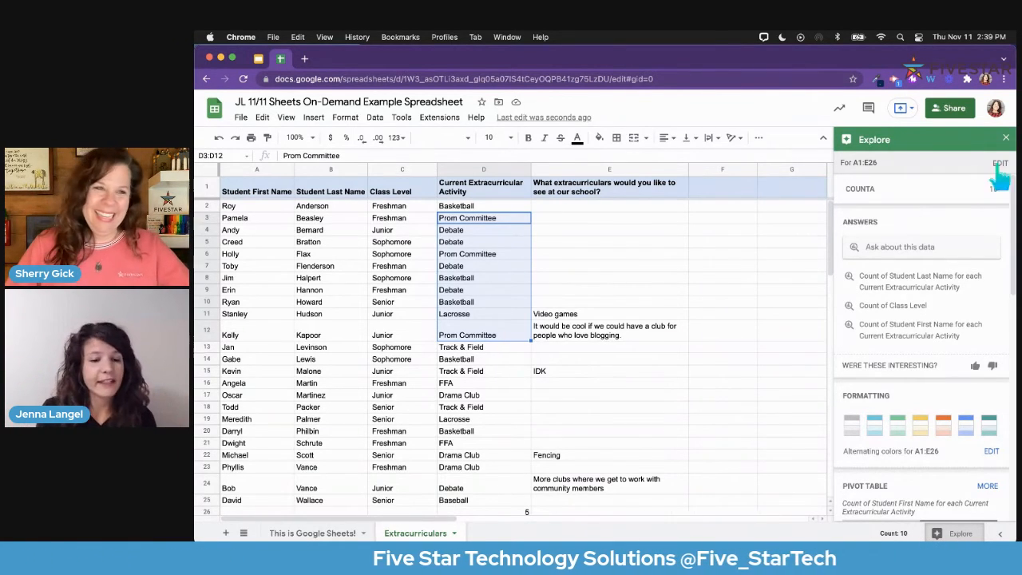
{"action": "left_click", "coordinate": [1005, 138]}
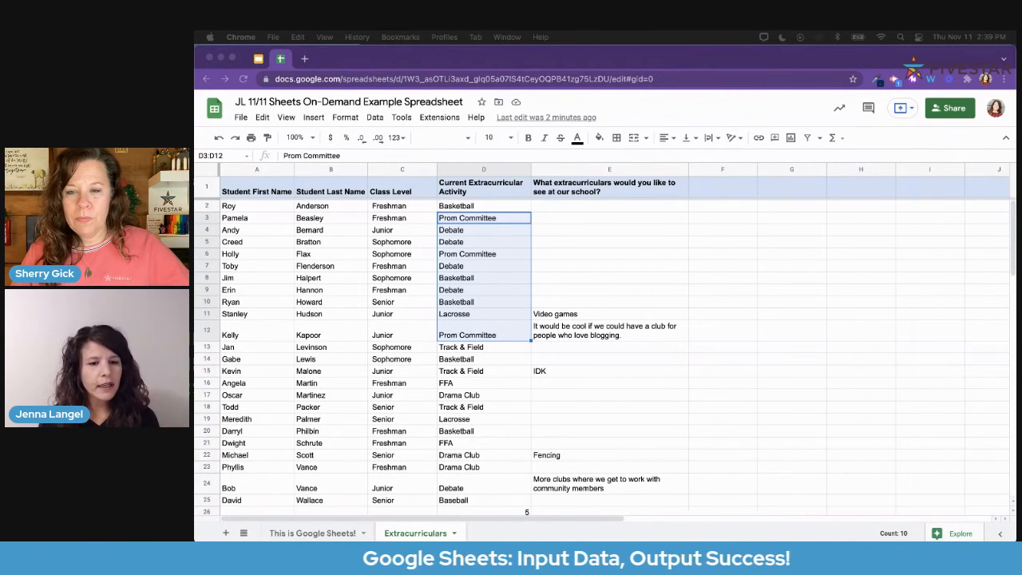
{"action": "left_click", "coordinate": [723, 107]}
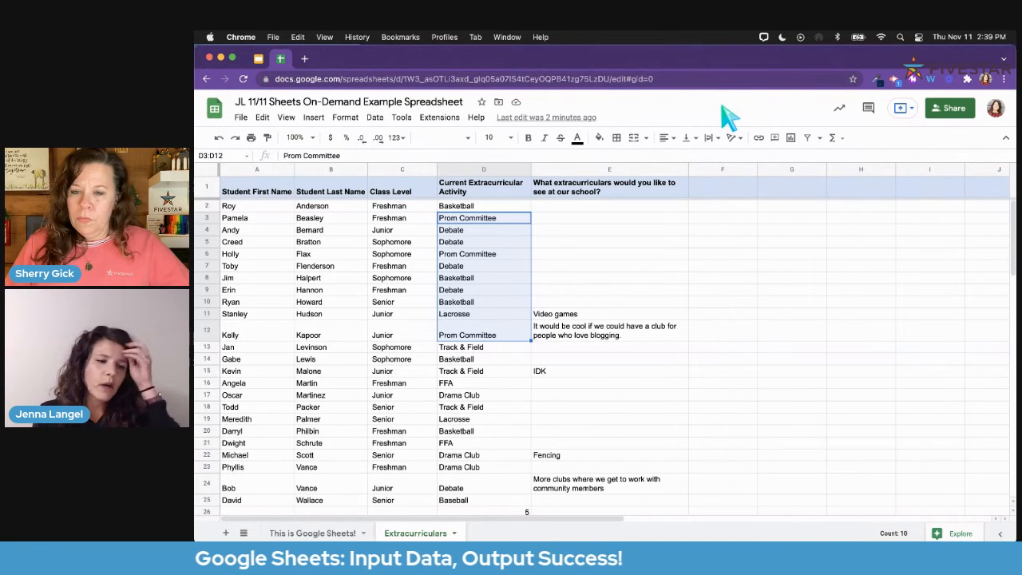
{"action": "left_click", "coordinate": [695, 256]}
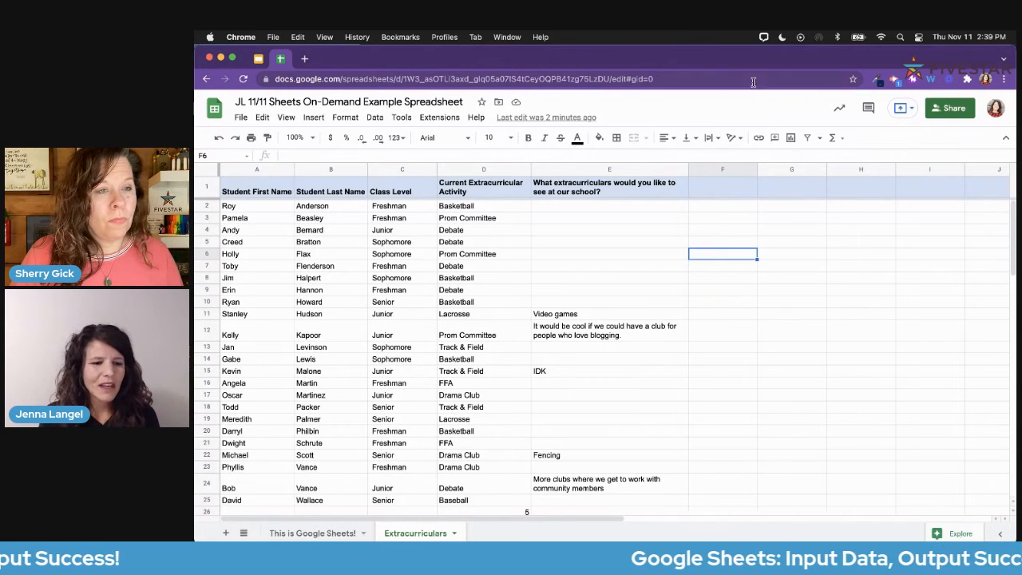
Look over the spreadsheet's sharing options and the suggested people to add, without adding anyone
{"action": "left_click", "coordinate": [956, 116]}
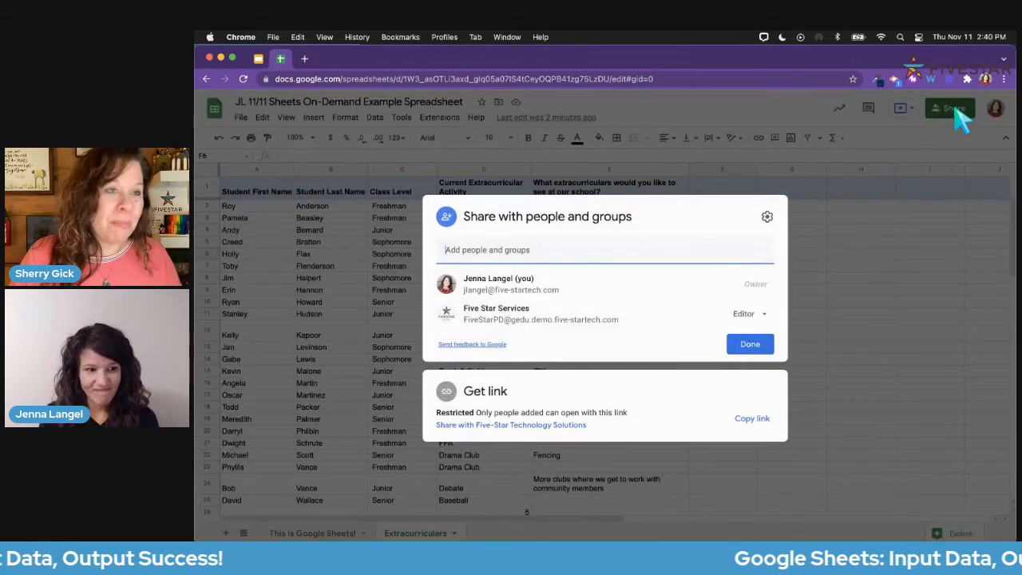
{"action": "left_click", "coordinate": [574, 257]}
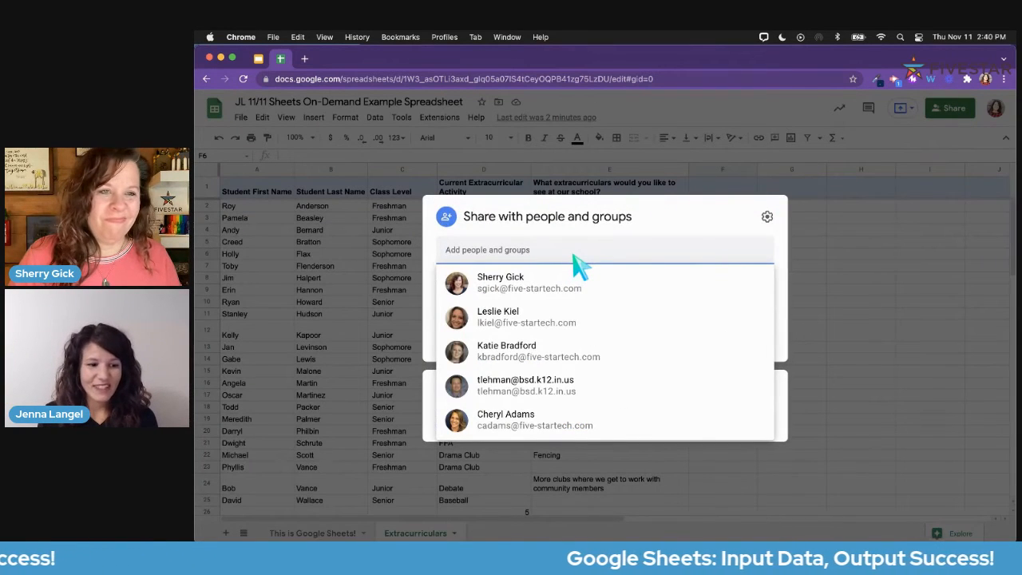
{"action": "left_click", "coordinate": [685, 218]}
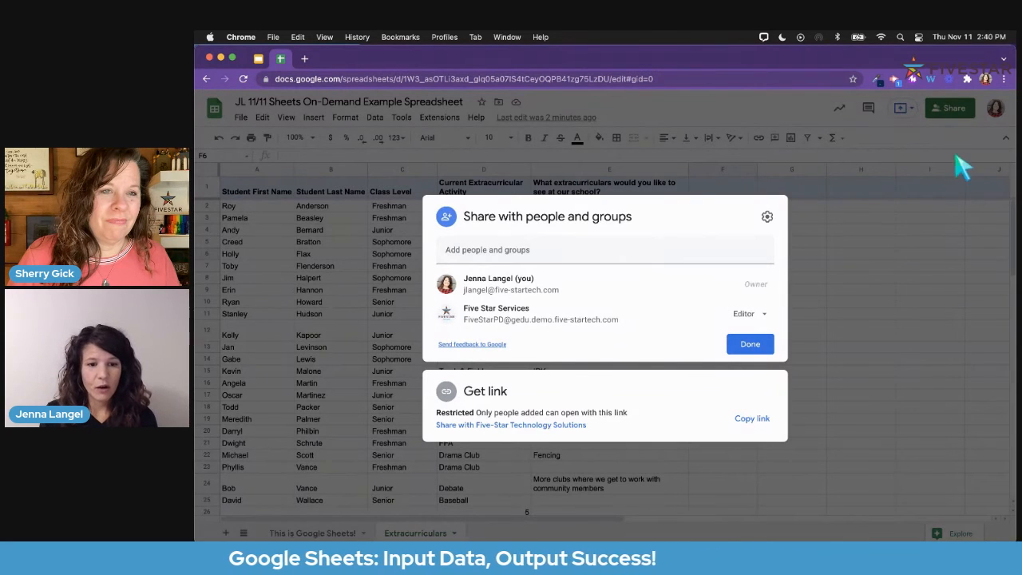
{"action": "left_click", "coordinate": [751, 345]}
Set the spreadsheet's link access to Anyone with the link, review the available roles, and keep Viewer
{"action": "left_click", "coordinate": [950, 110]}
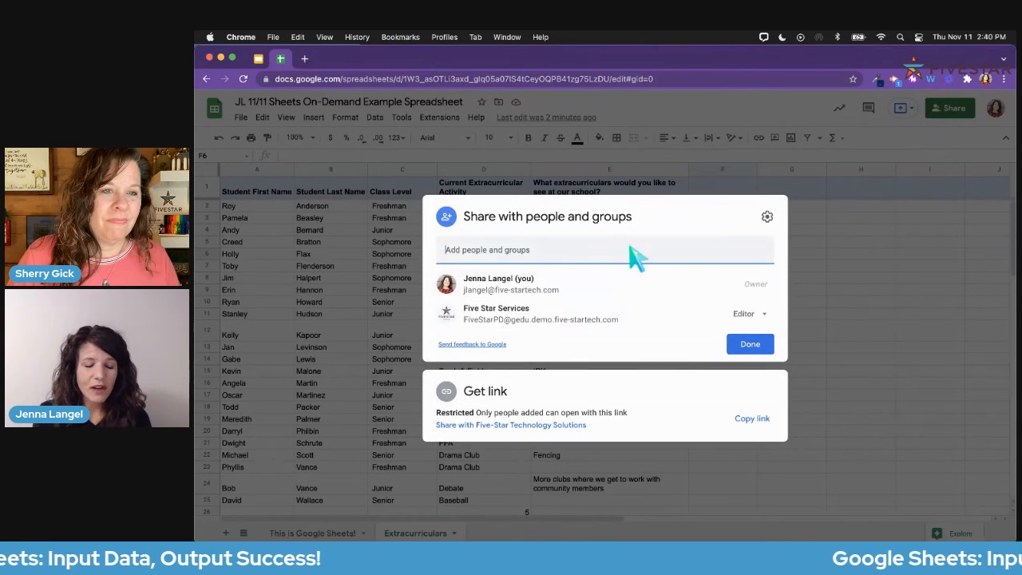
{"action": "left_click", "coordinate": [600, 392]}
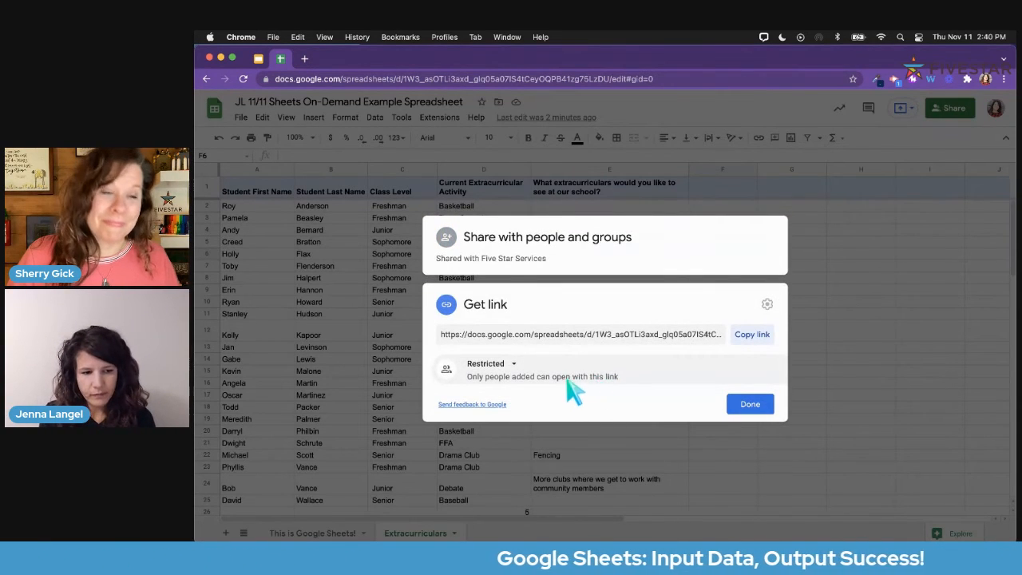
{"action": "left_click", "coordinate": [512, 364]}
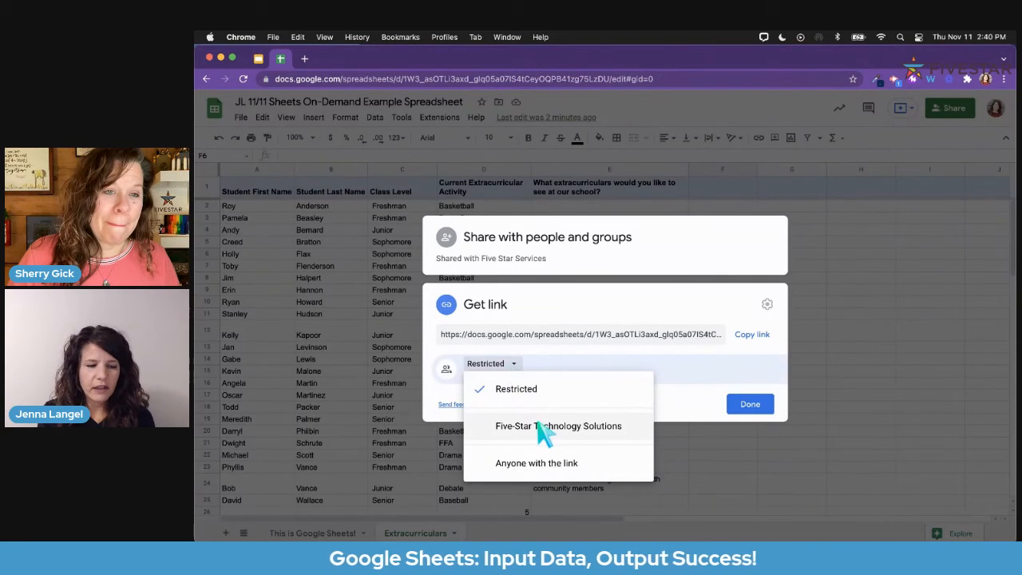
{"action": "left_click", "coordinate": [551, 471]}
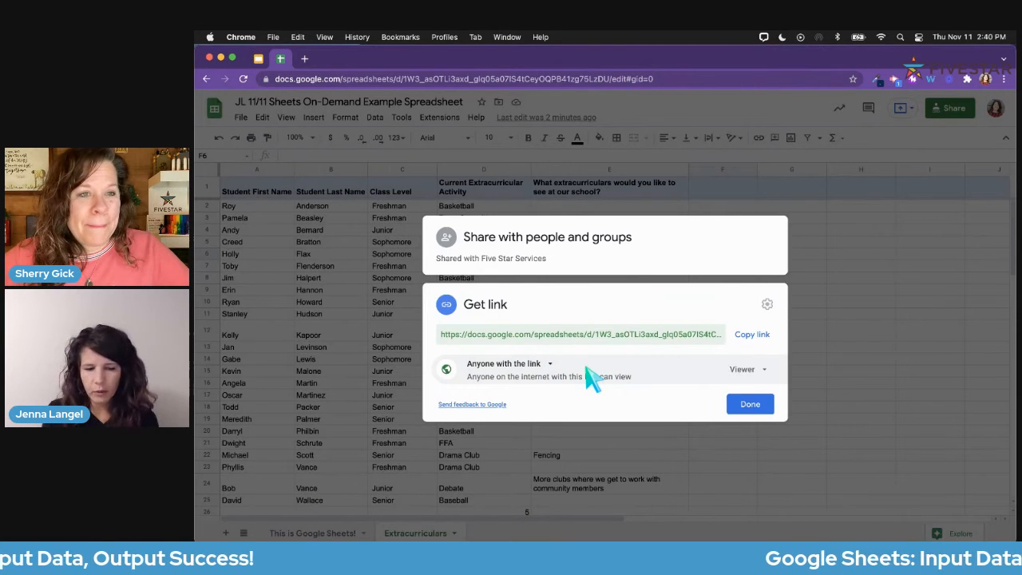
{"action": "left_click", "coordinate": [760, 369]}
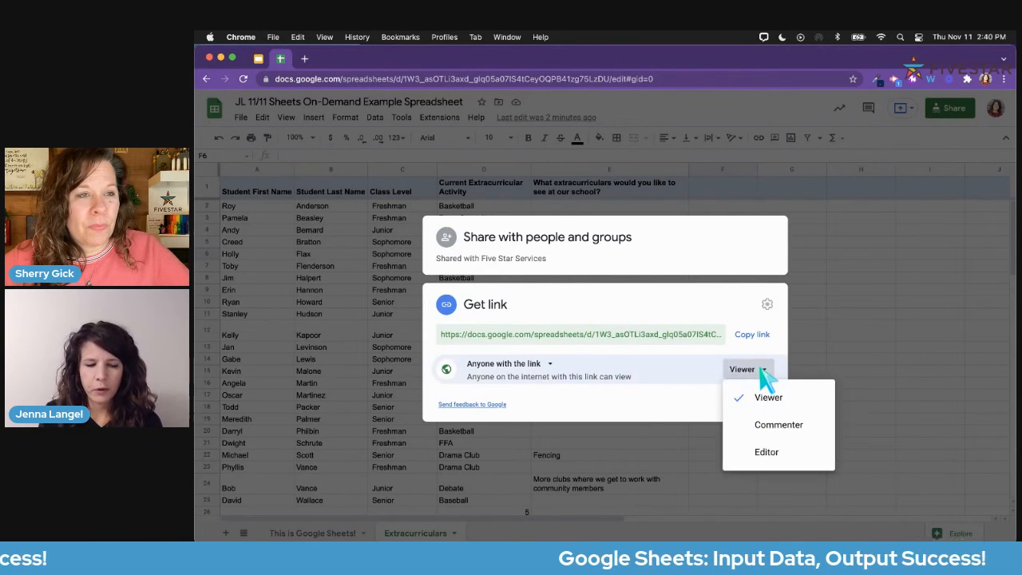
{"action": "left_click", "coordinate": [679, 417]}
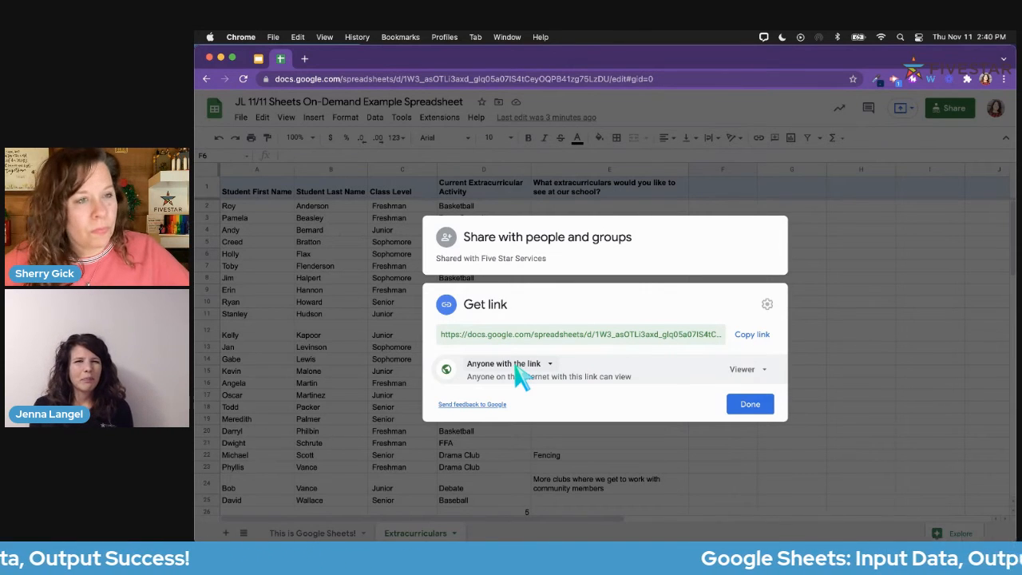
{"action": "left_click", "coordinate": [748, 407]}
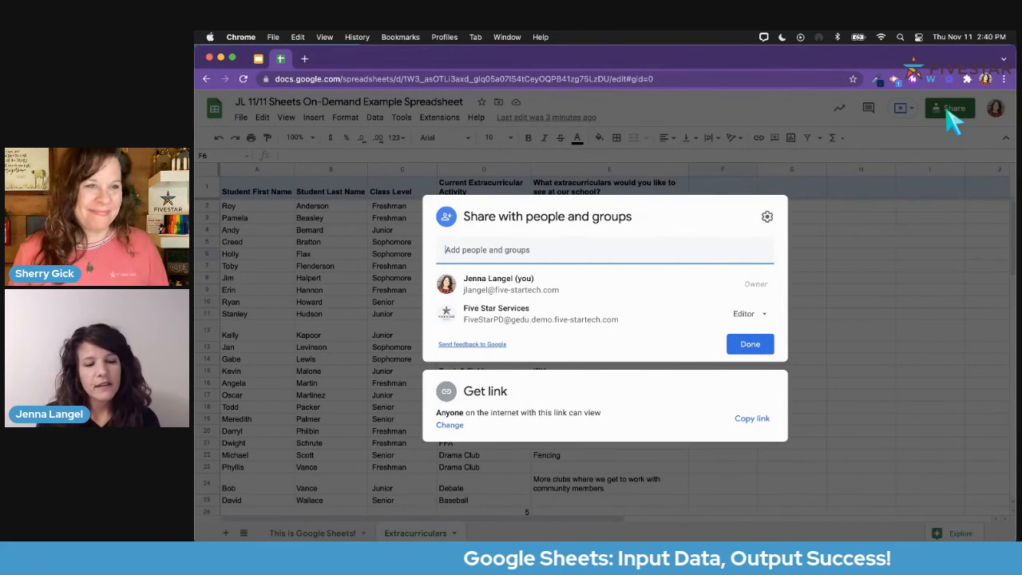
Share the spreadsheet with the first suggested colleague as Viewer and send the invitation with notification enabled
{"action": "left_click", "coordinate": [644, 258]}
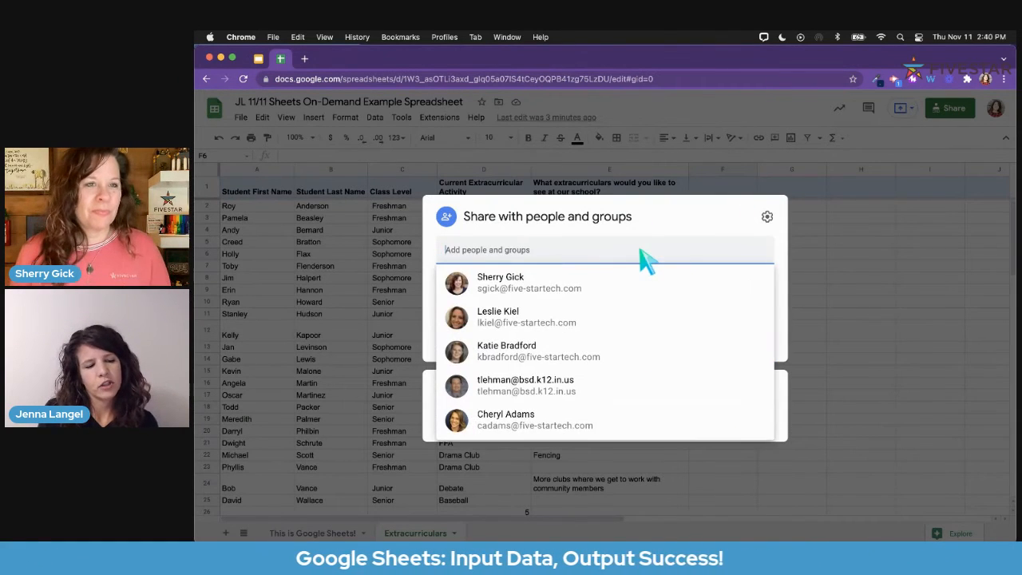
{"action": "left_click", "coordinate": [582, 289]}
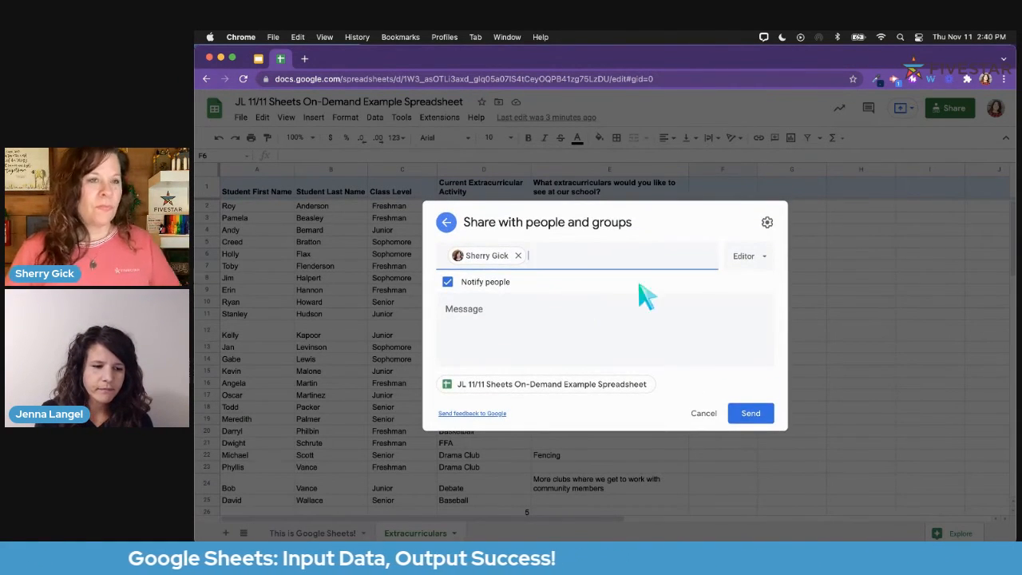
{"action": "left_click", "coordinate": [754, 255]}
{"action": "left_click", "coordinate": [768, 287]}
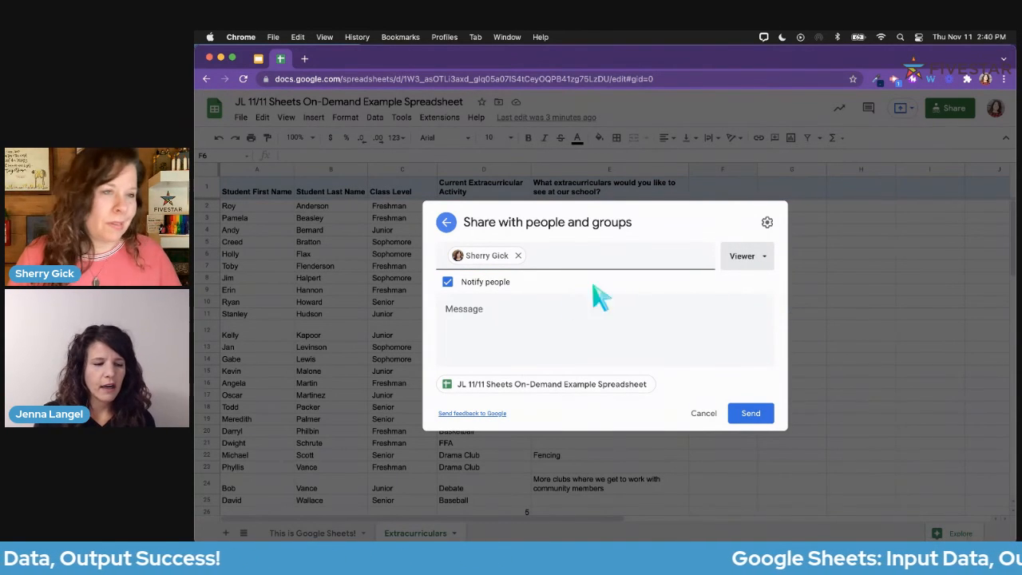
{"action": "left_click", "coordinate": [759, 414]}
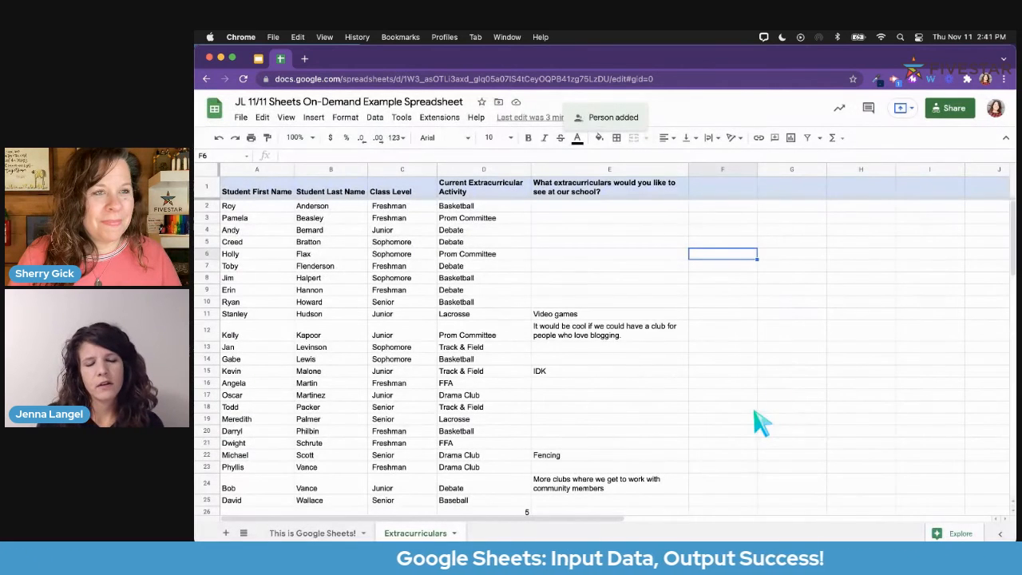
Review who has access to the spreadsheet and its general link settings, and close the sharing settings
{"action": "left_click", "coordinate": [949, 112]}
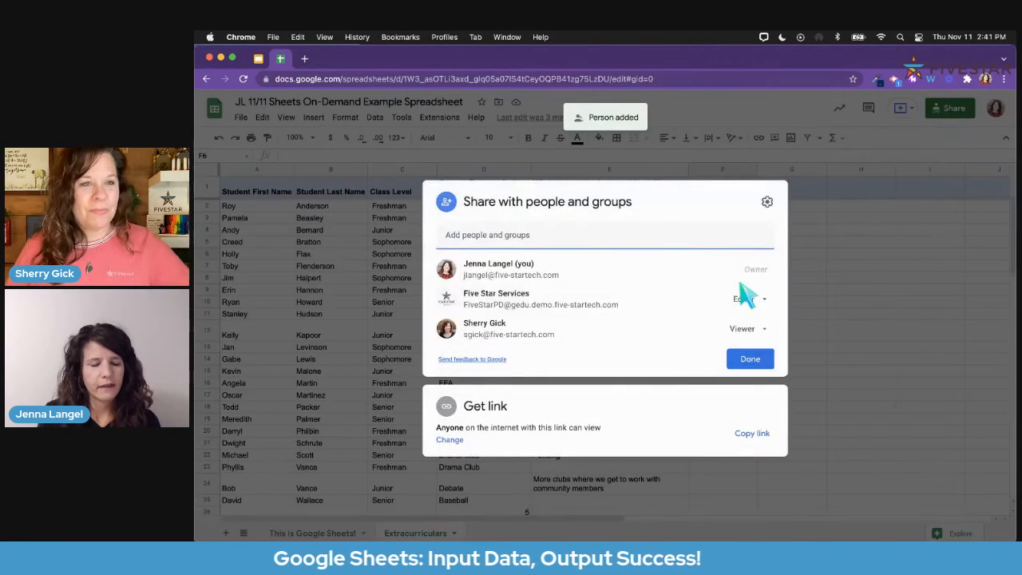
{"action": "left_click", "coordinate": [621, 416]}
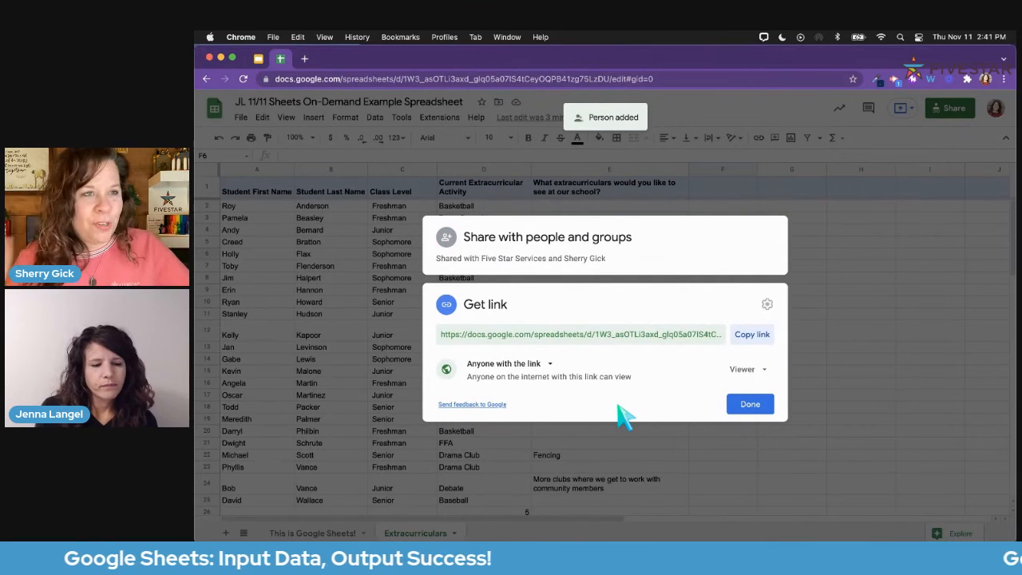
{"action": "left_click", "coordinate": [628, 269]}
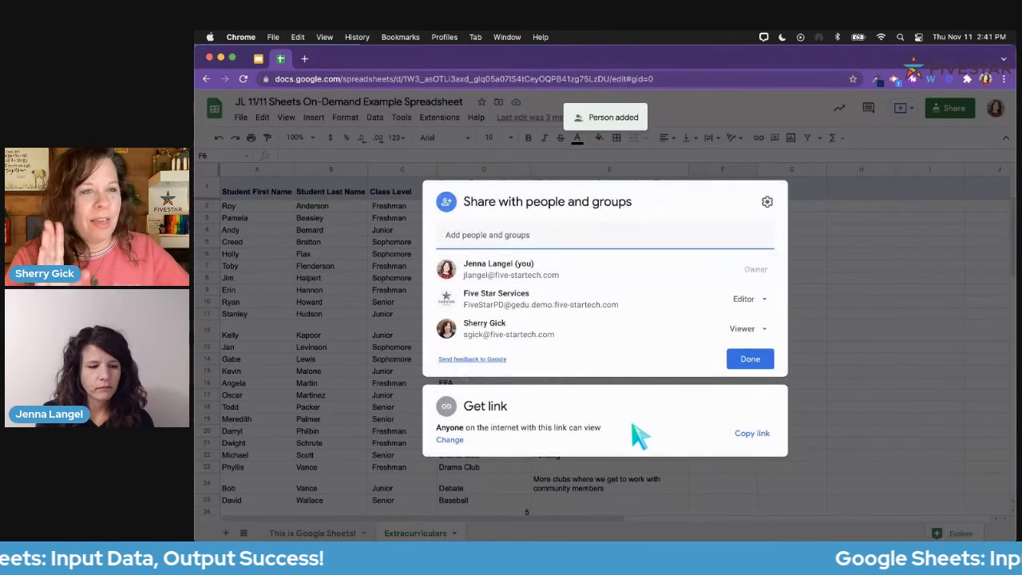
{"action": "left_click", "coordinate": [621, 402]}
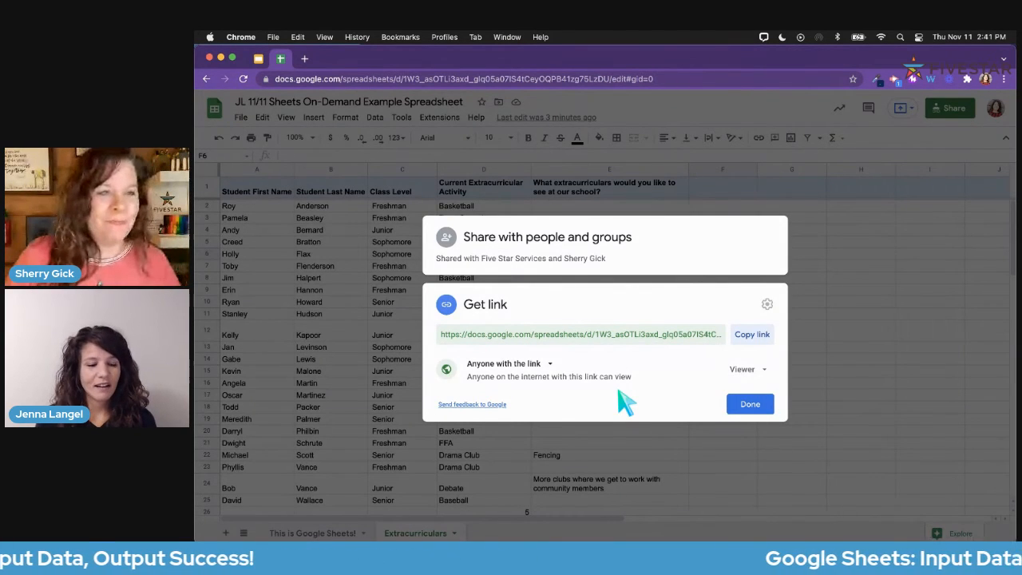
{"action": "left_click", "coordinate": [755, 407]}
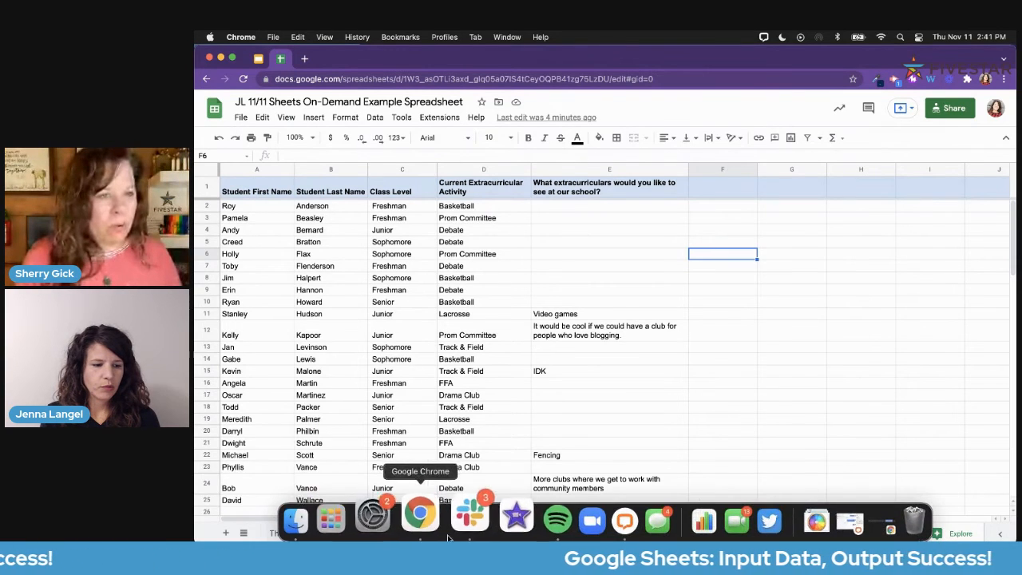
Add three new blank sheets to the spreadsheet
{"action": "left_click", "coordinate": [225, 533]}
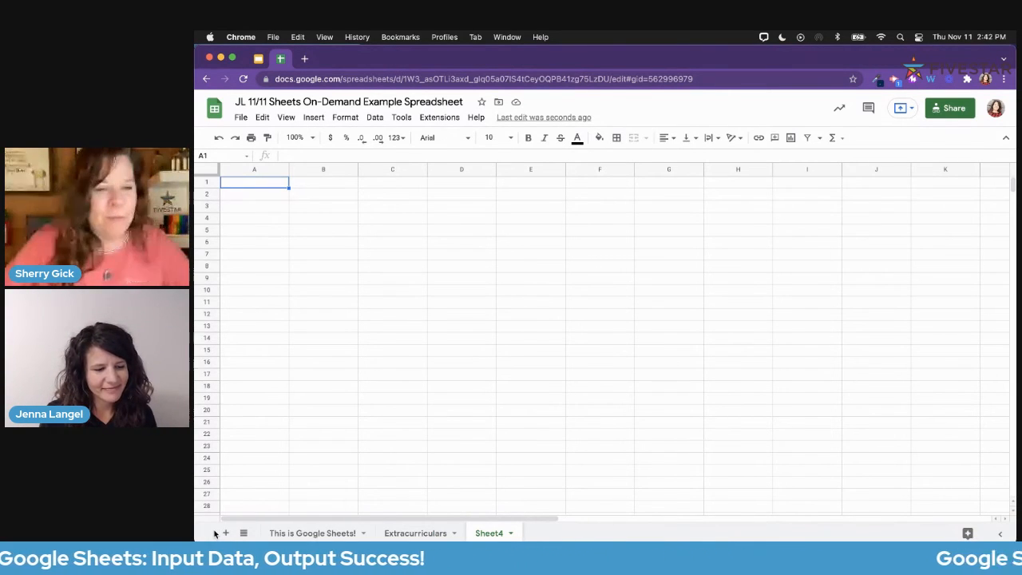
{"action": "left_click", "coordinate": [227, 533]}
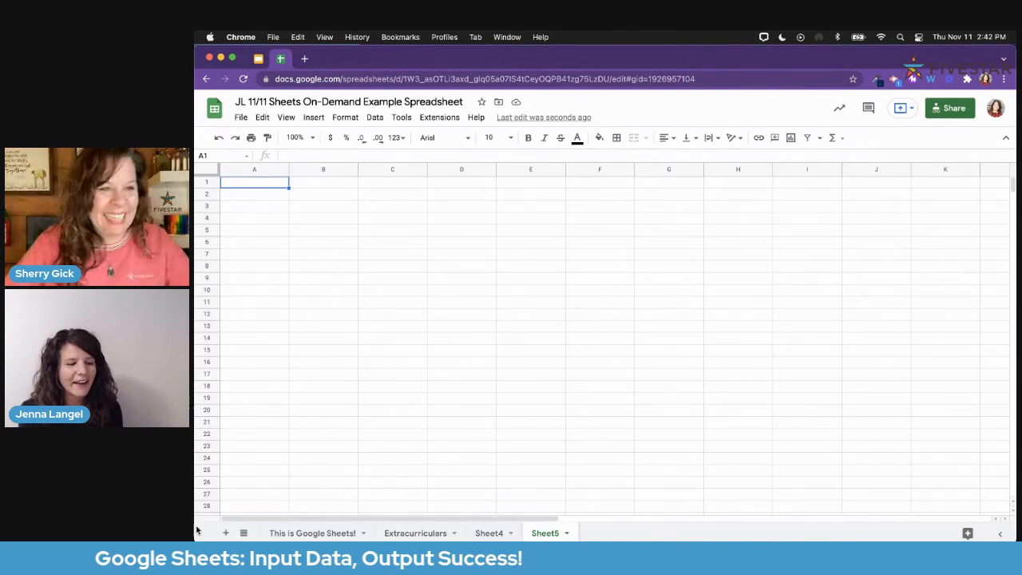
{"action": "left_click", "coordinate": [225, 533]}
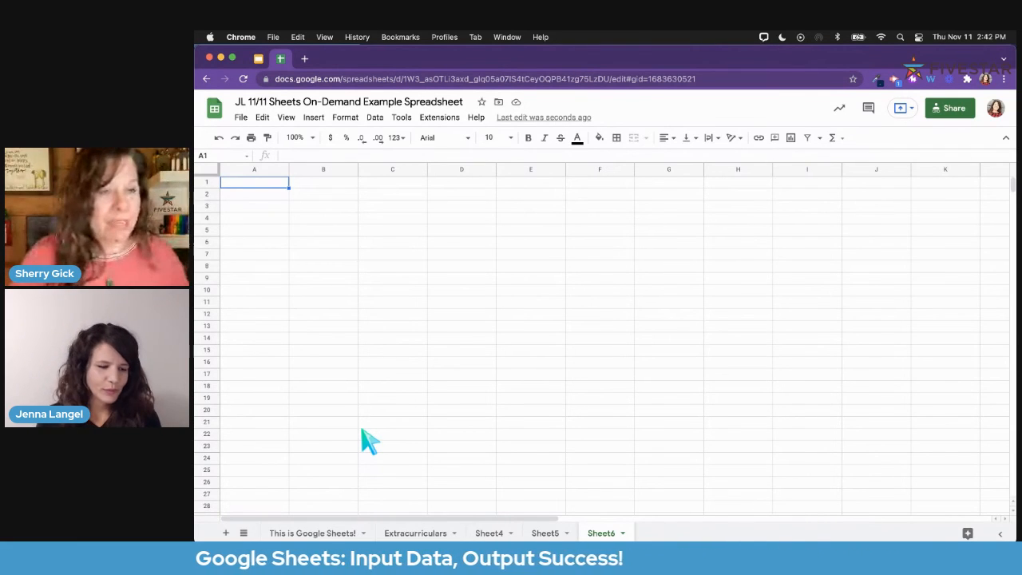
Use the list of all sheets to visit This is Google Sheets!, Extracurriculars, and This is Google Sheets! again
{"action": "left_click", "coordinate": [244, 533]}
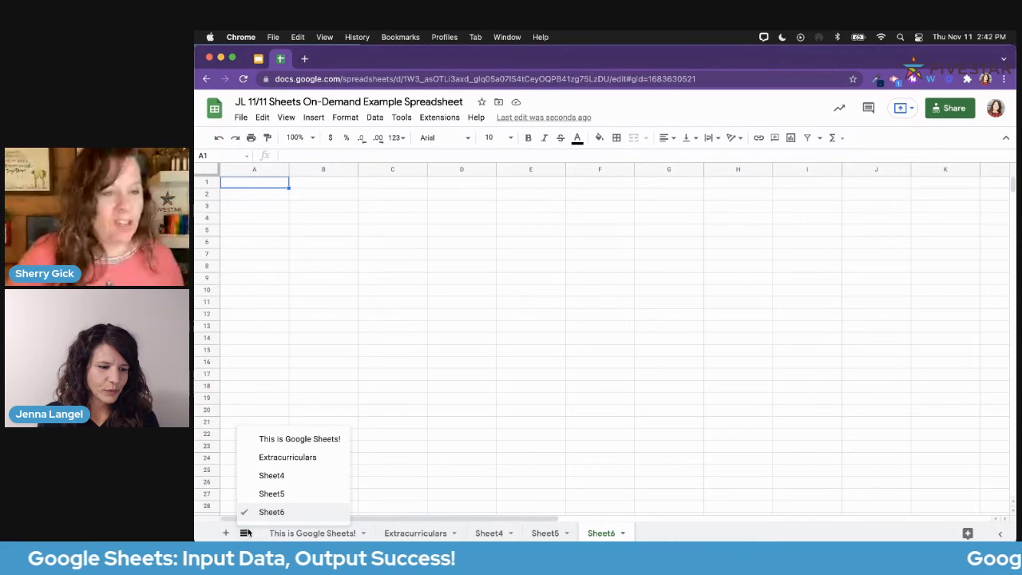
{"action": "left_click", "coordinate": [303, 441]}
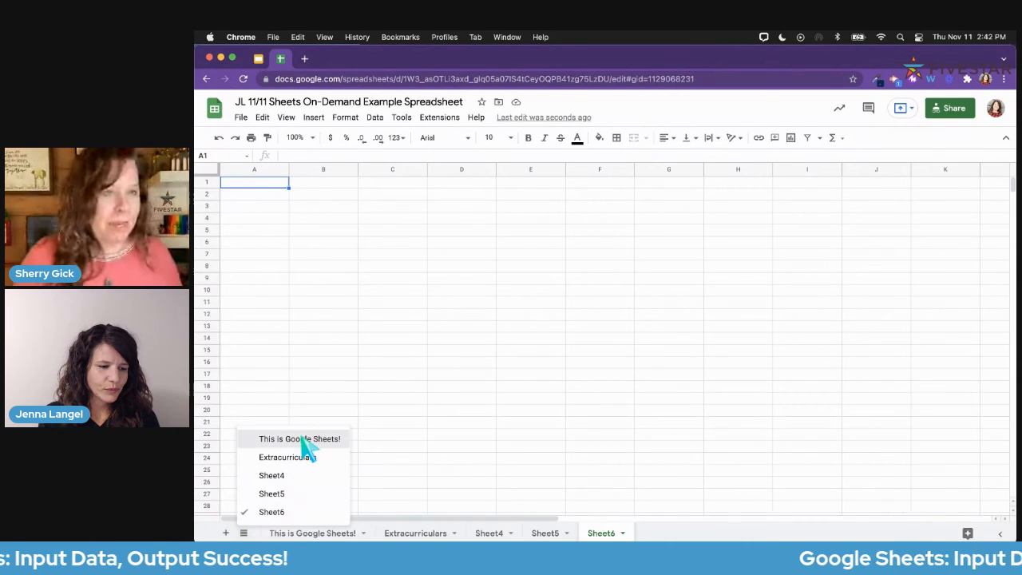
{"action": "left_click", "coordinate": [243, 533]}
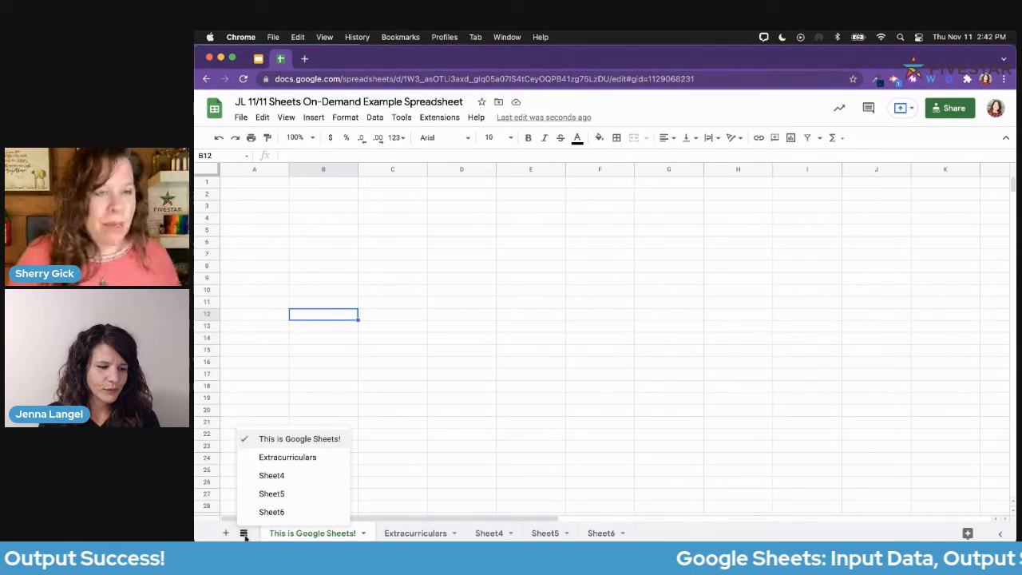
{"action": "left_click", "coordinate": [289, 459]}
{"action": "left_click", "coordinate": [244, 533]}
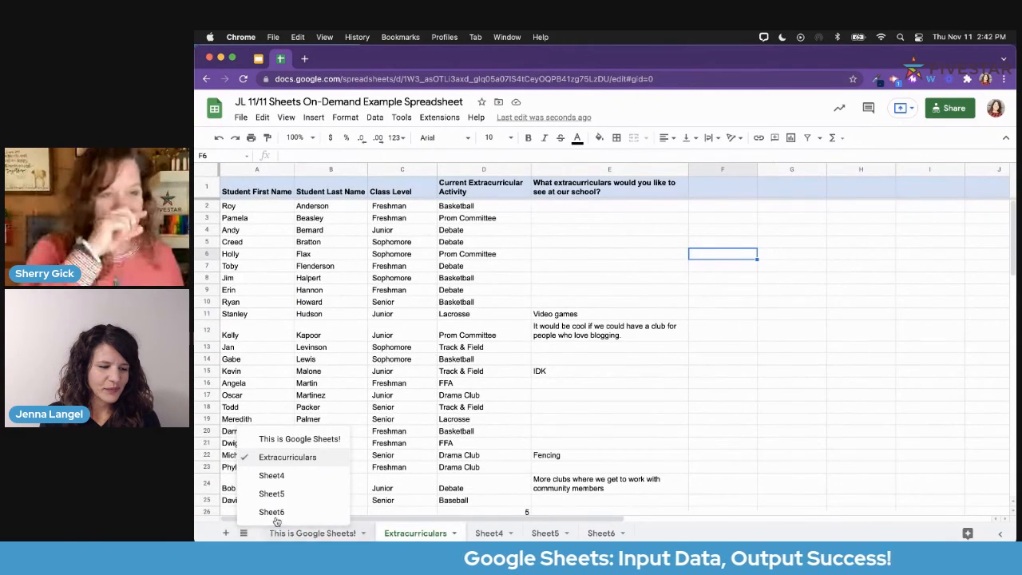
{"action": "left_click", "coordinate": [298, 441]}
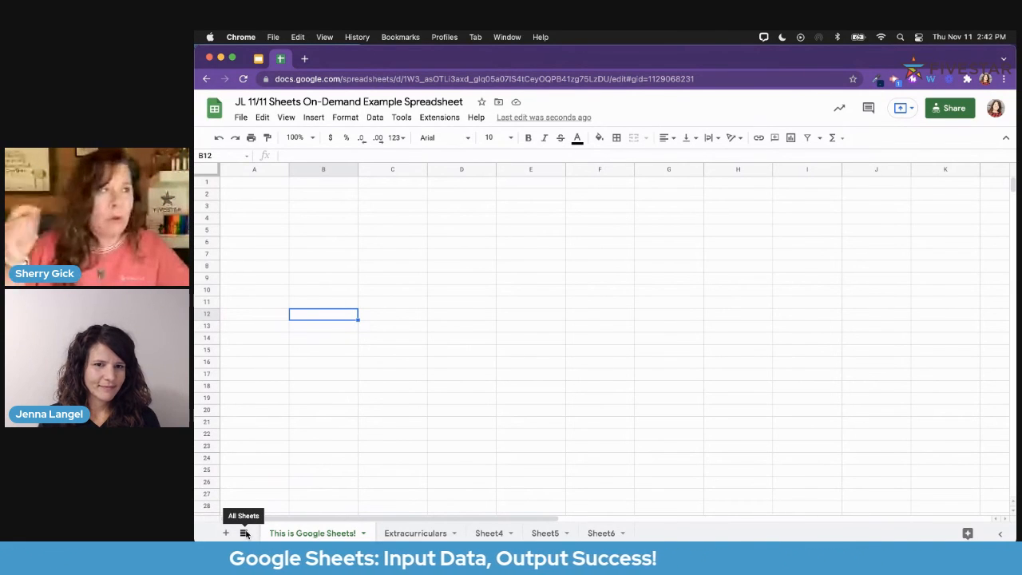
Check the Explore suggestions on the blank This is Google Sheets! sheet and on the Extracurriculars sheet, and close Explore
{"action": "left_click_drag", "start_coordinate": [338, 254], "coordinate": [341, 329]}
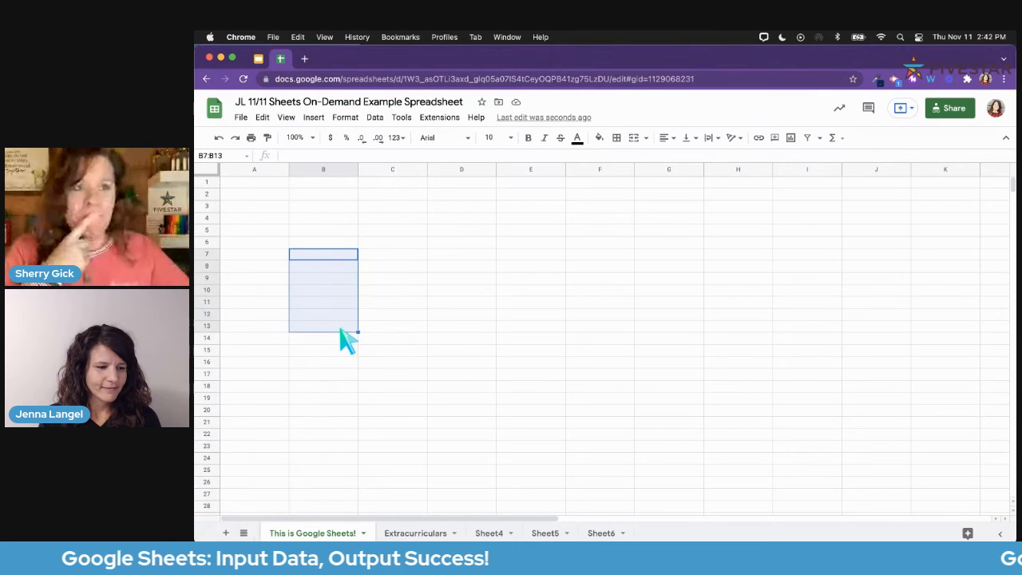
{"action": "left_click", "coordinate": [305, 233]}
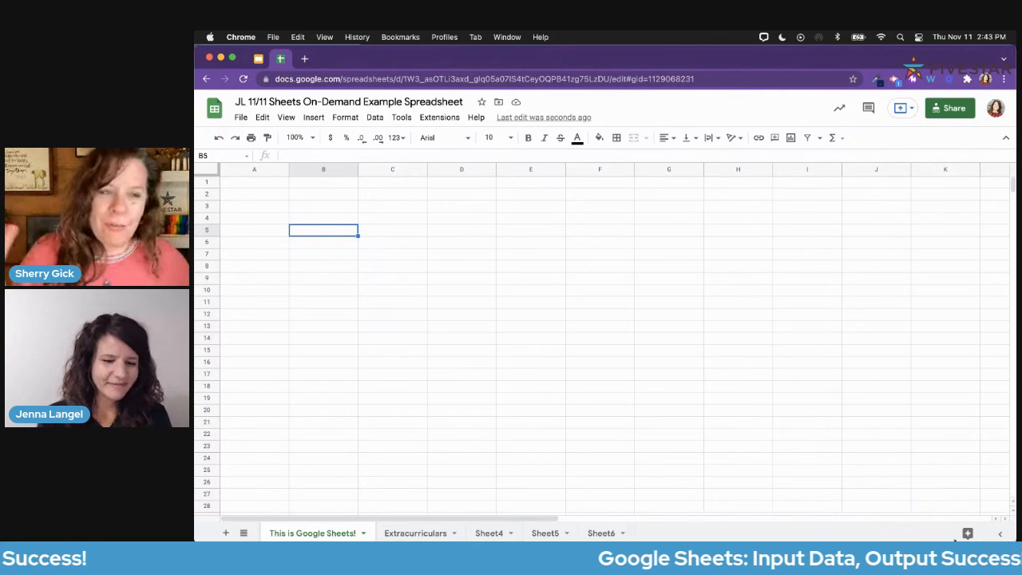
{"action": "left_click", "coordinate": [952, 533]}
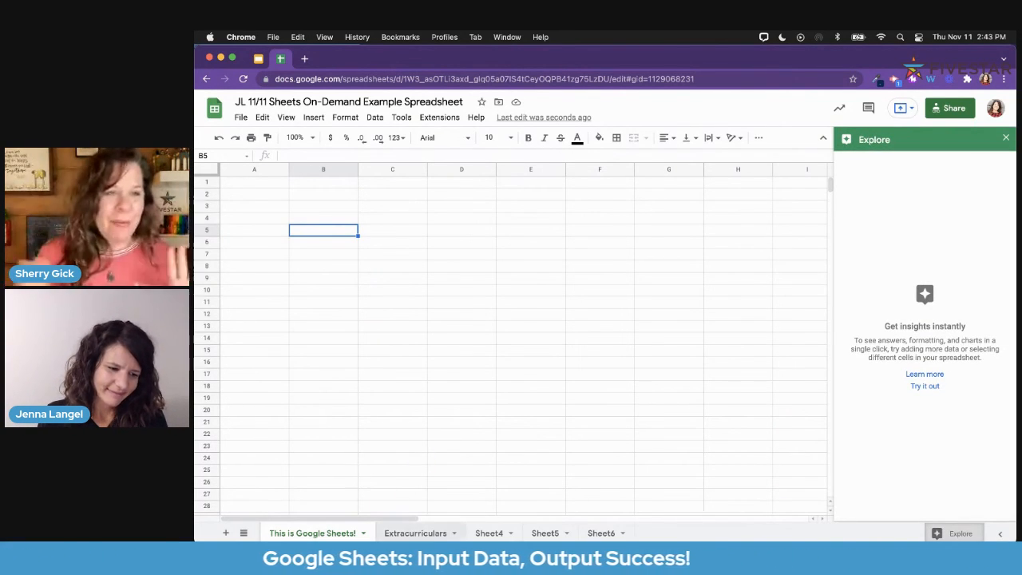
{"action": "left_click", "coordinate": [421, 533]}
{"action": "left_click", "coordinate": [950, 535]}
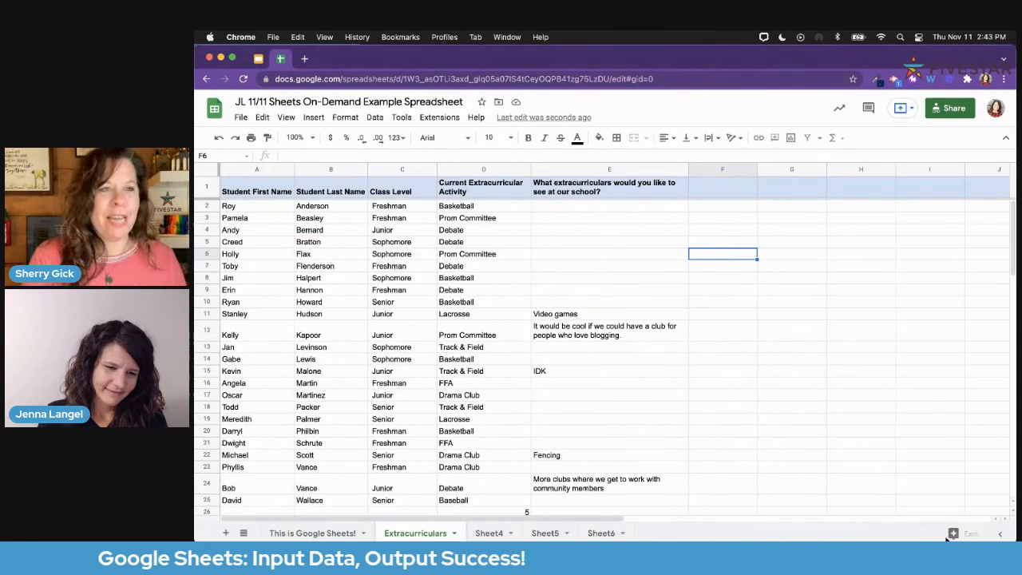
{"action": "left_click", "coordinate": [956, 535]}
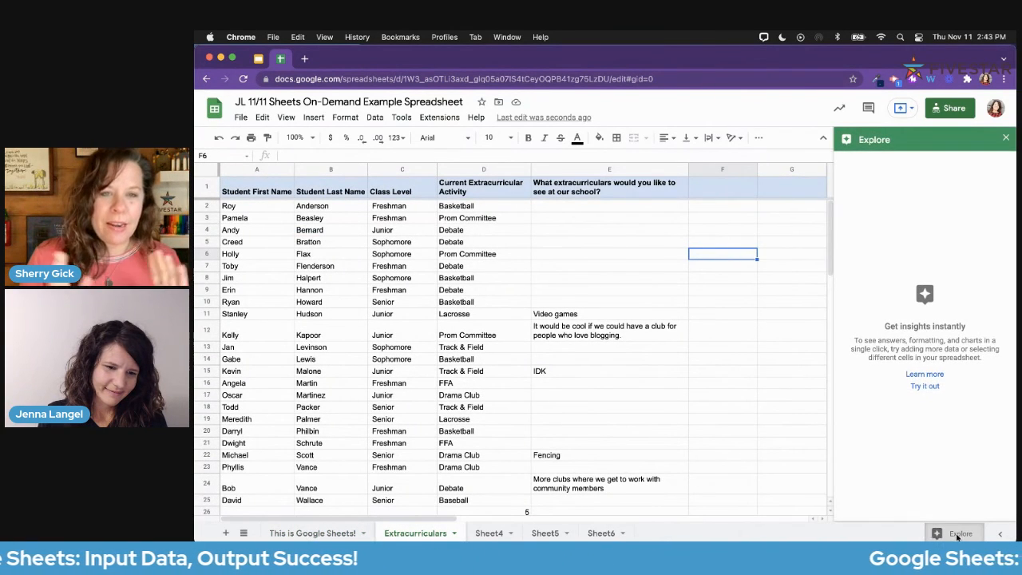
{"action": "left_click", "coordinate": [1007, 138]}
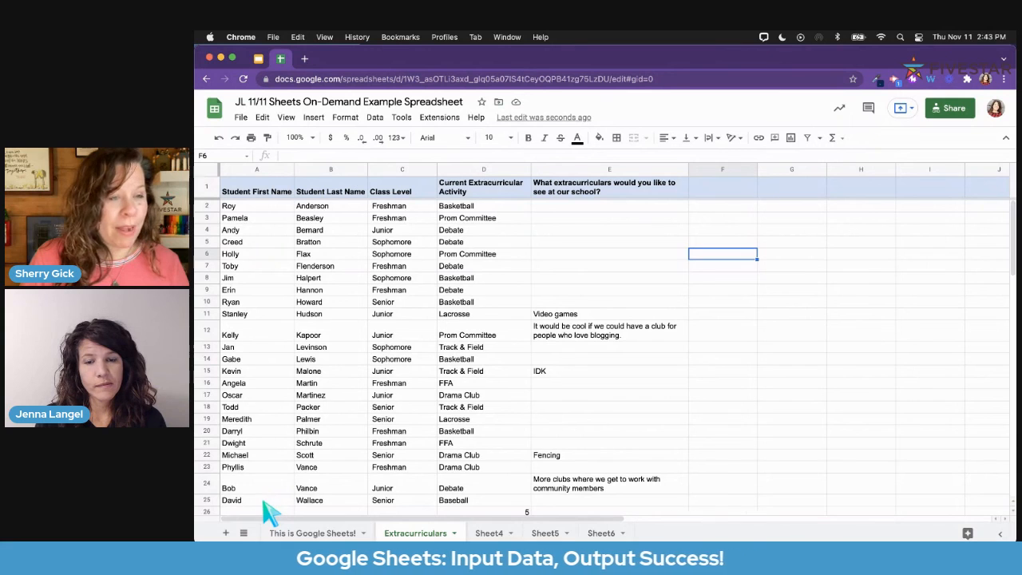
Limit the spreadsheet's general link access so it is no longer open to anyone with the link, and finish sharing
{"action": "left_click", "coordinate": [940, 111]}
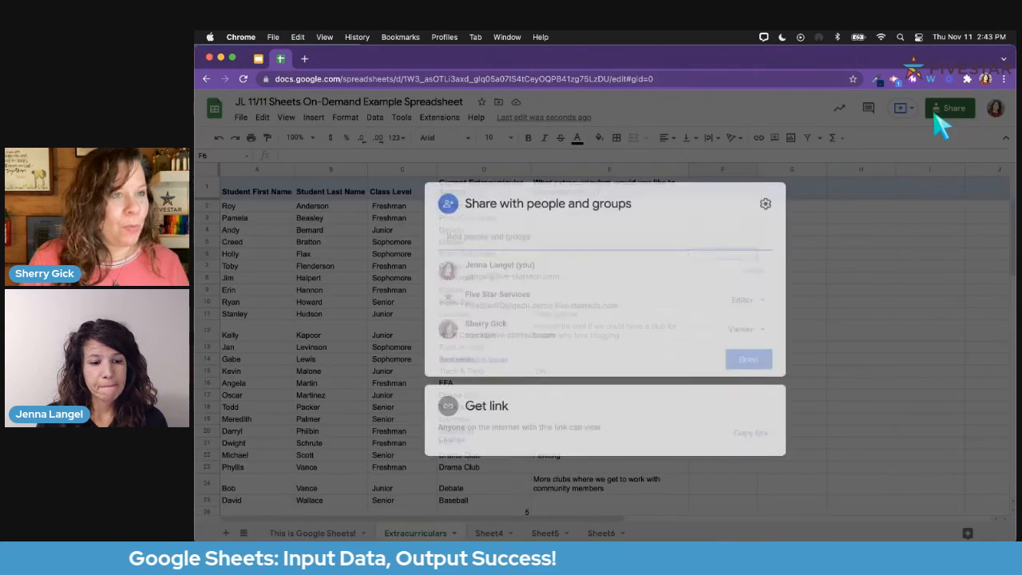
{"action": "left_click", "coordinate": [598, 425]}
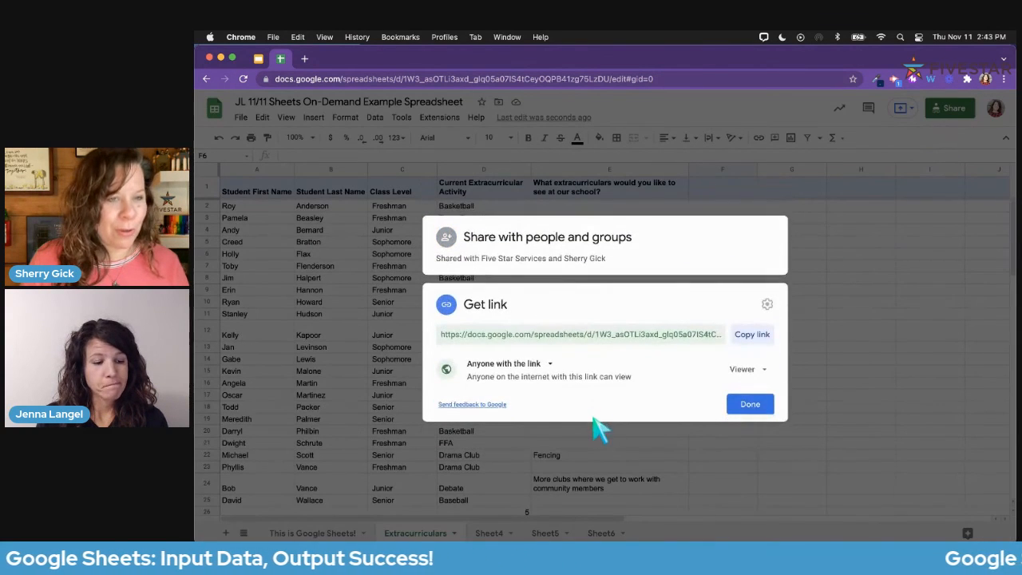
{"action": "left_click", "coordinate": [548, 364]}
{"action": "left_click", "coordinate": [539, 390]}
{"action": "left_click", "coordinate": [749, 408]}
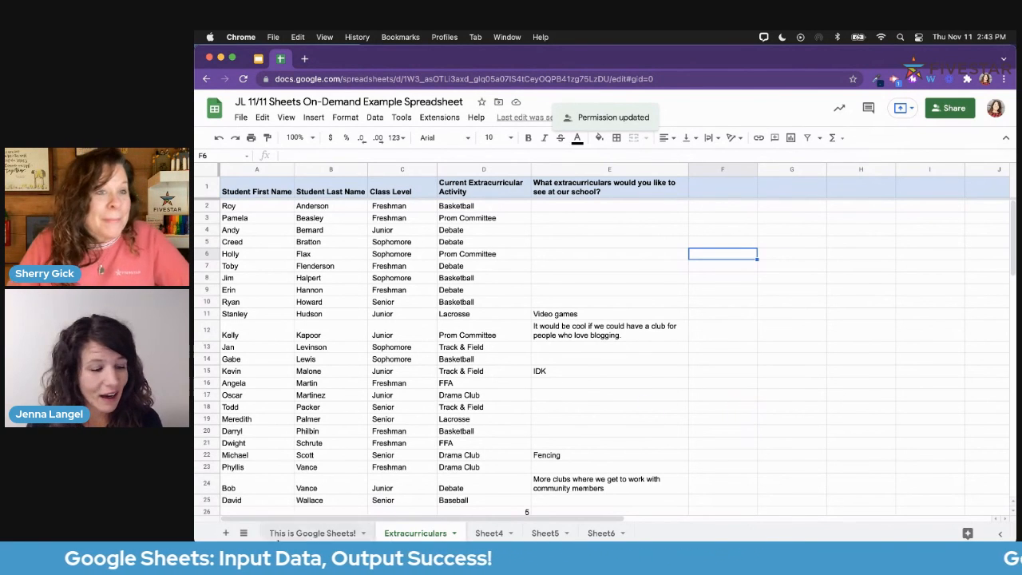
Review the list of all sheets, dismiss it, and switch to the Five Star presentation in Google Slides
{"action": "left_click", "coordinate": [244, 533]}
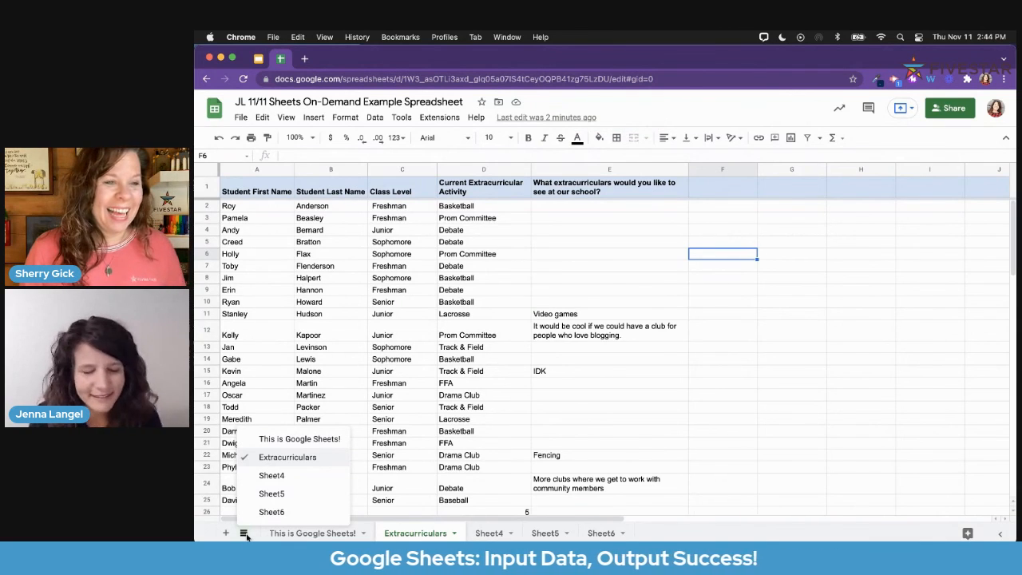
{"action": "left_click", "coordinate": [645, 536]}
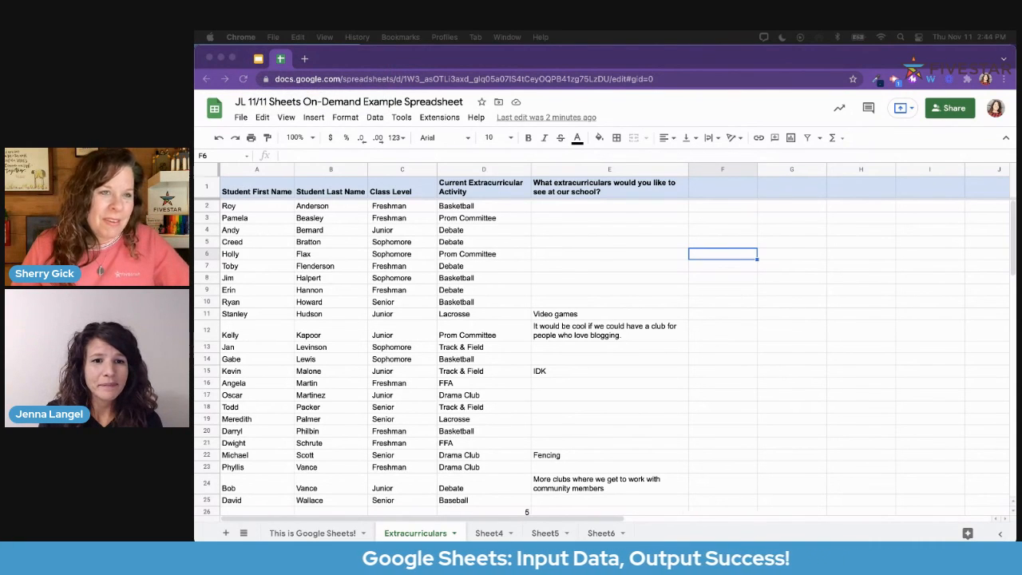
{"action": "left_click", "coordinate": [258, 58]}
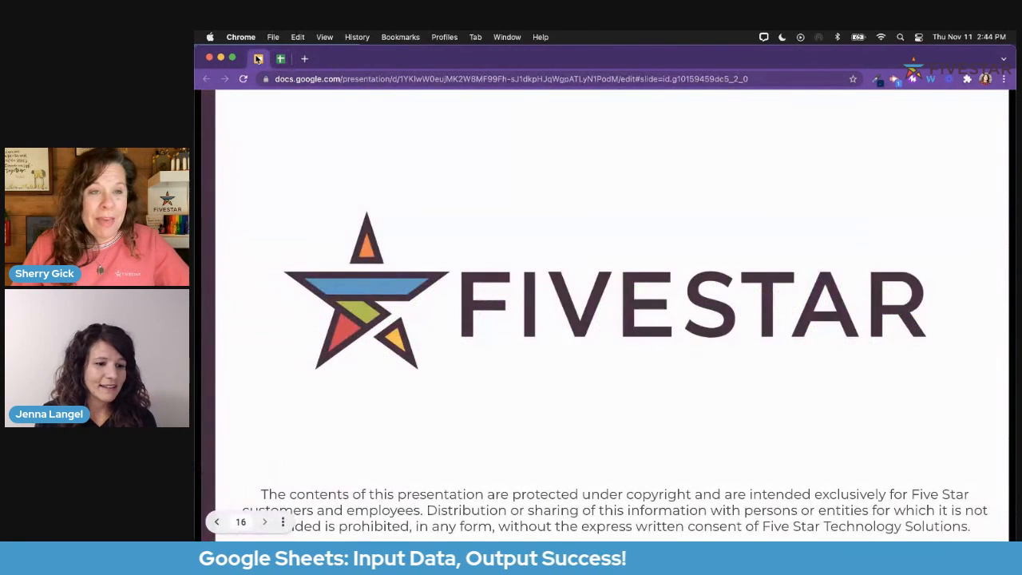